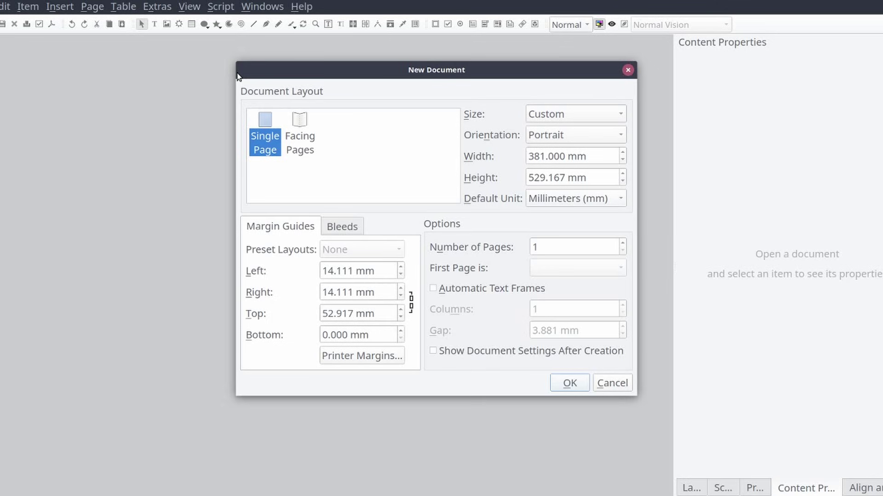
Choose facing pages with a custom portrait page 215.9 mm wide by 279.4 mm tall.
left_click(290, 157)
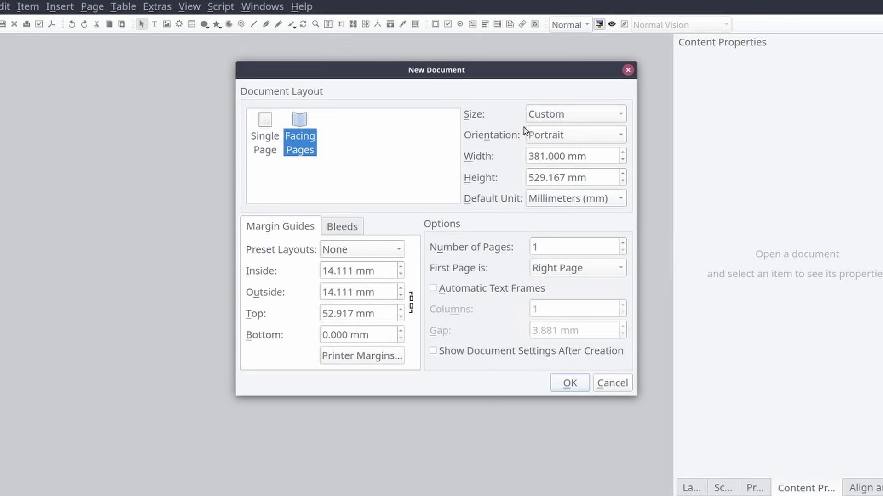
left_click(571, 116)
left_click(572, 115)
left_click(582, 134)
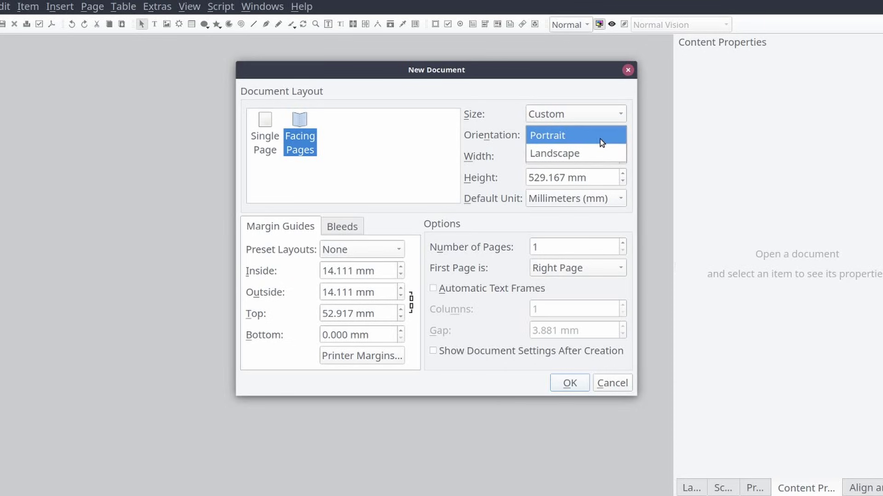
left_click(627, 137)
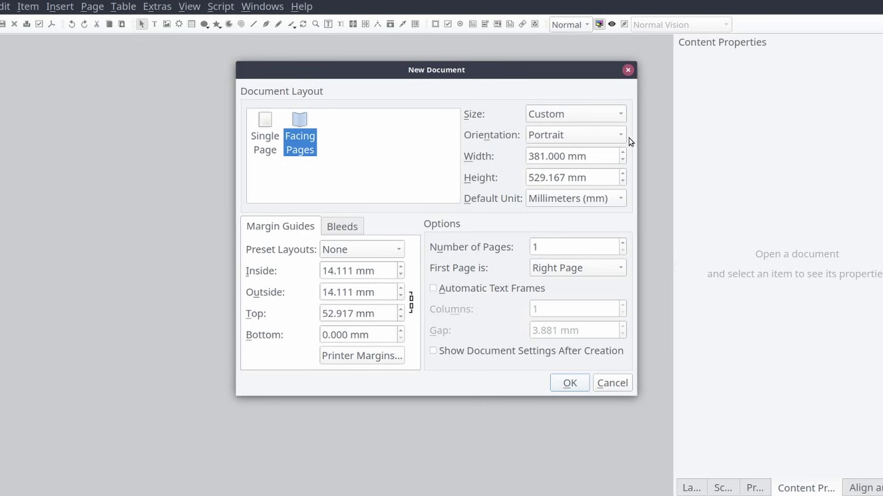
triple_click(533, 155)
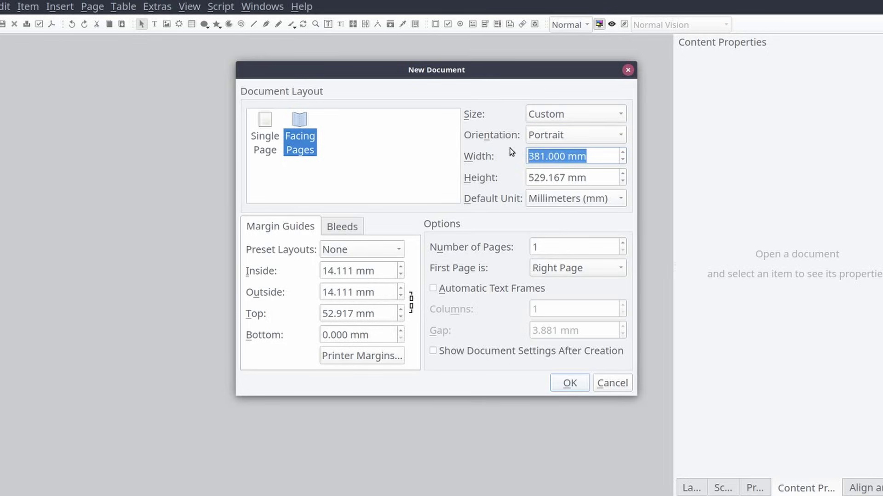
type("215.9")
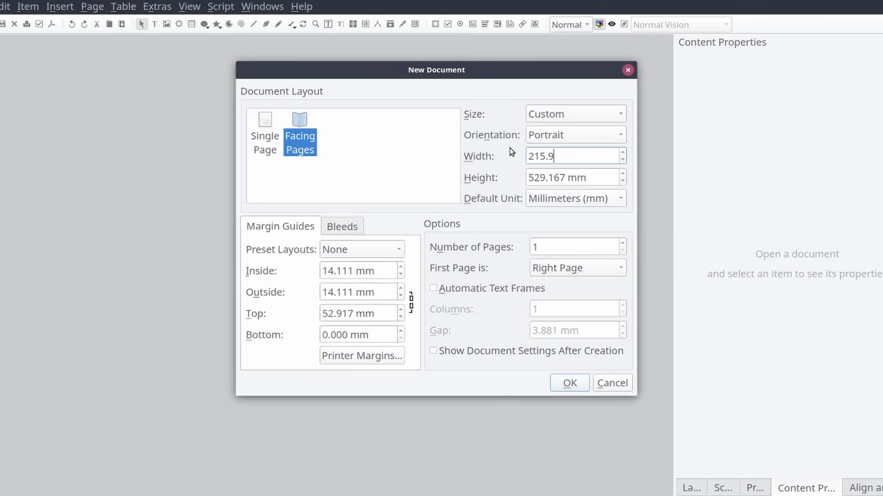
key("Tab")
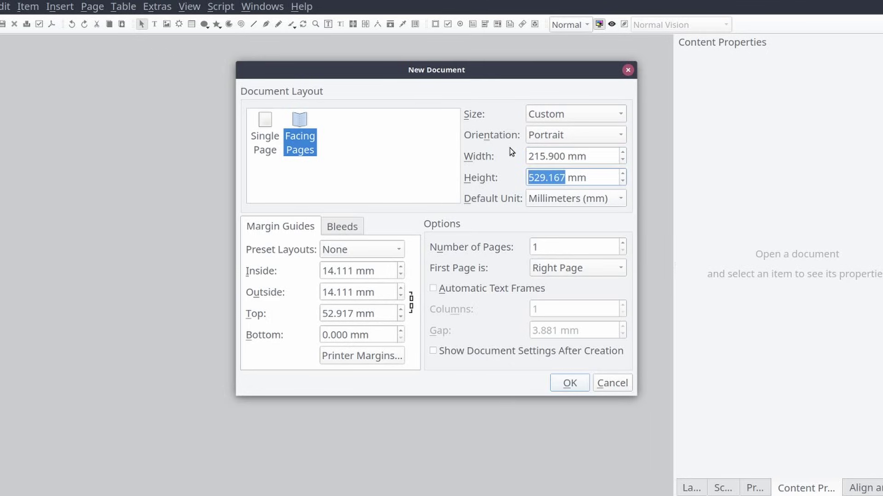
type("2")
key("BackSpace")
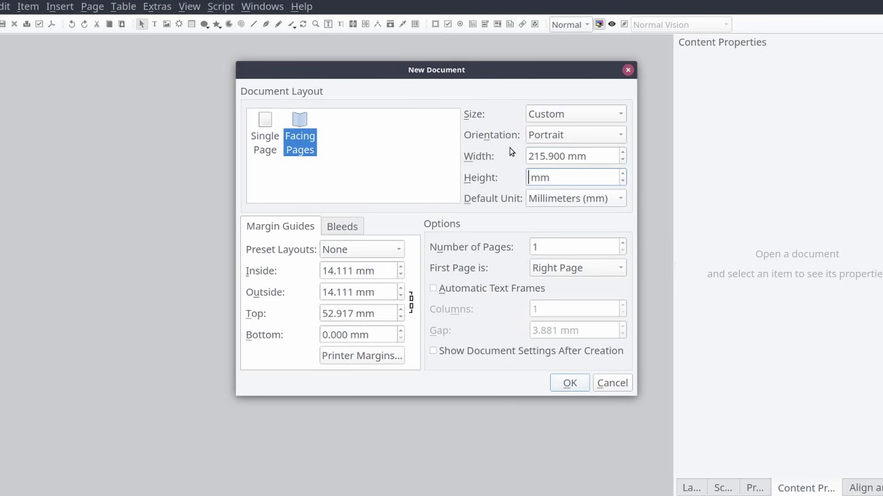
type("279.4")
key("Tab")
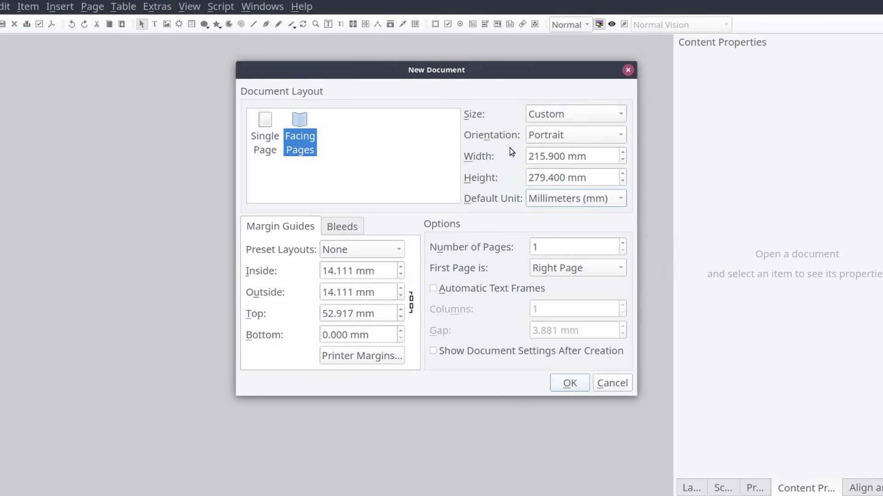
Switch the default unit to Inches and back to Millimeters.
left_click(621, 200)
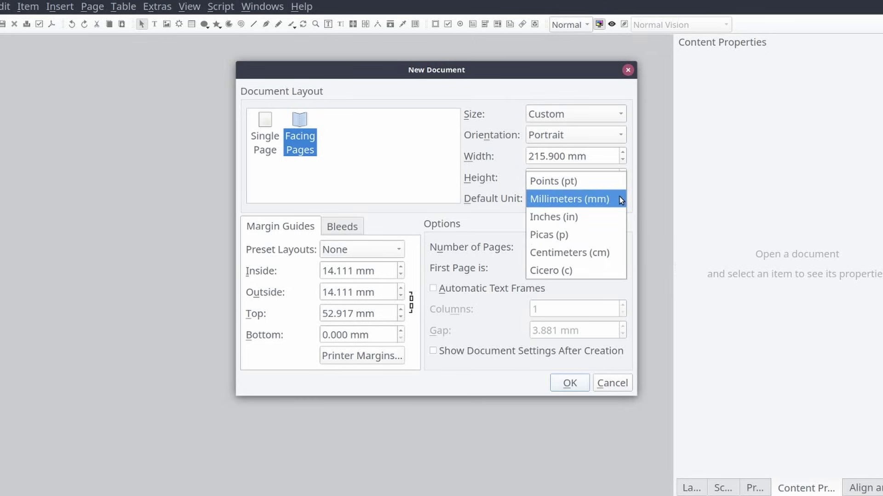
left_click(616, 216)
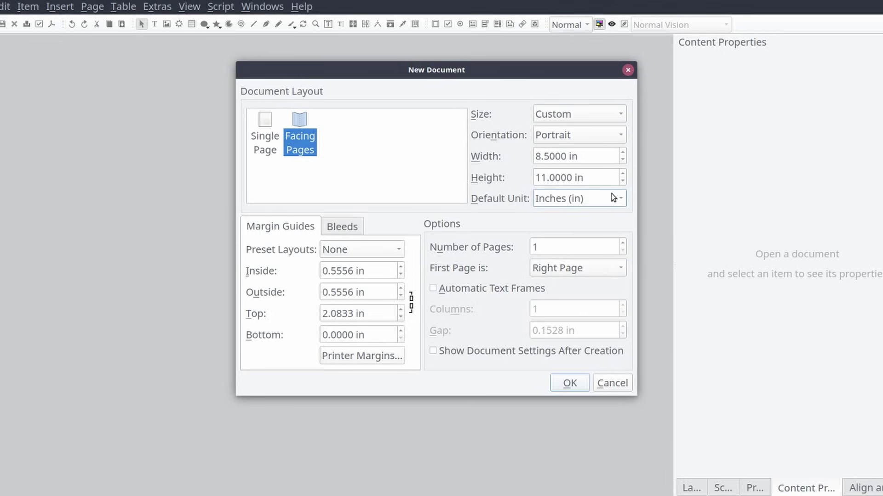
left_click(615, 198)
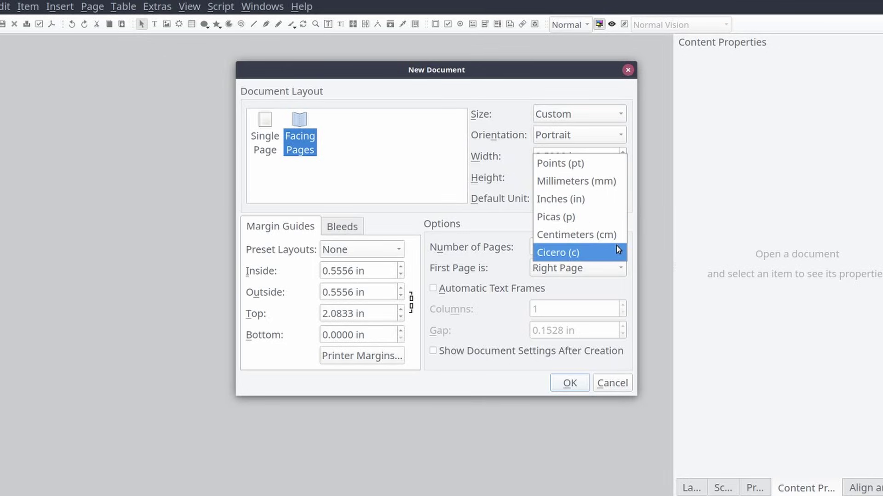
left_click(619, 183)
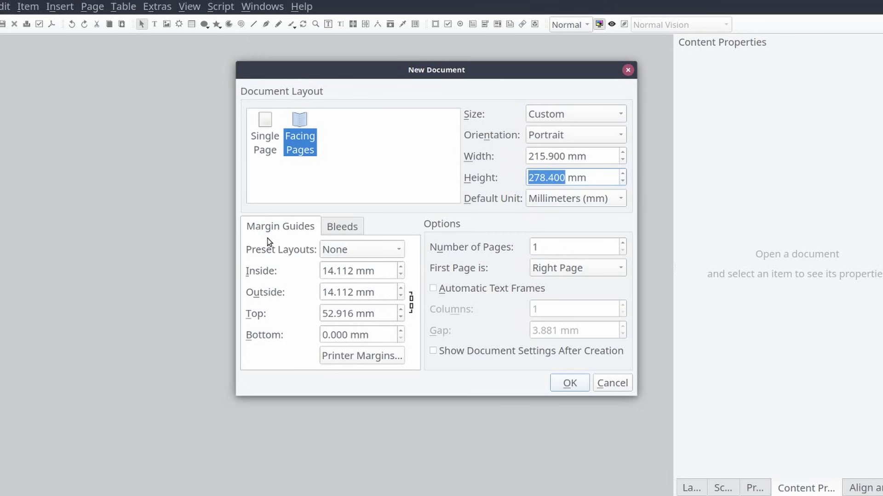
Try the Magazine margin preset, then set Preset Layouts back to None.
left_click(396, 250)
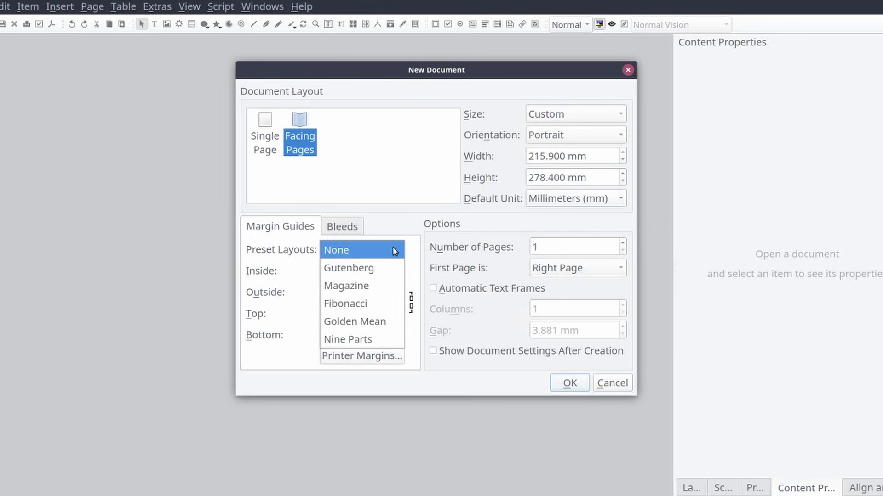
left_click(397, 285)
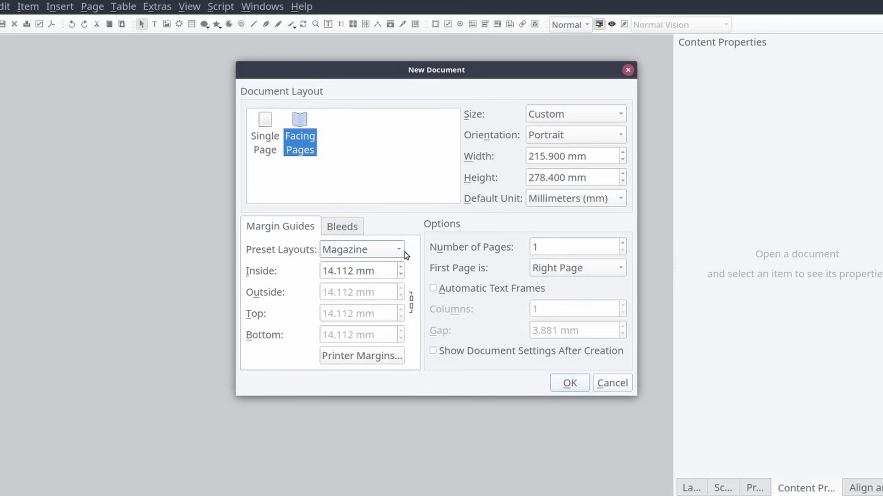
left_click(399, 267)
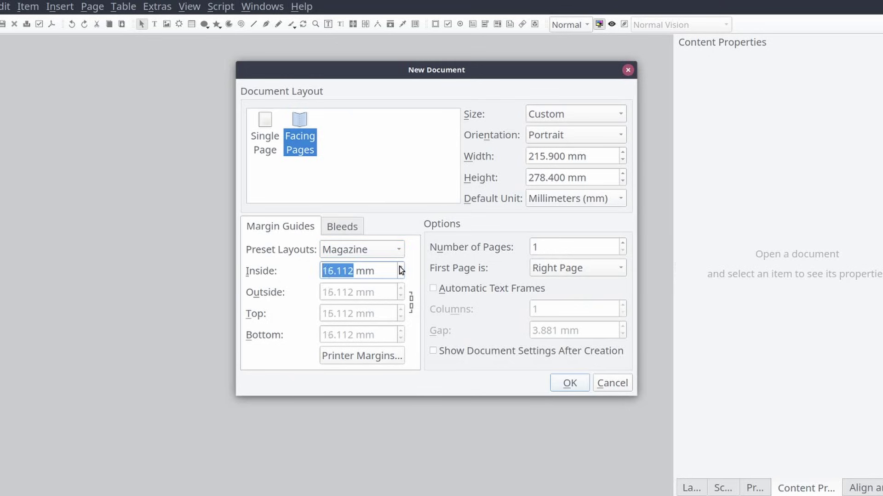
left_click(400, 268)
left_click(401, 275)
left_click(402, 274)
left_click(401, 268)
left_click(402, 268)
left_click(401, 269)
left_click(401, 274)
left_click(401, 274)
left_click(403, 257)
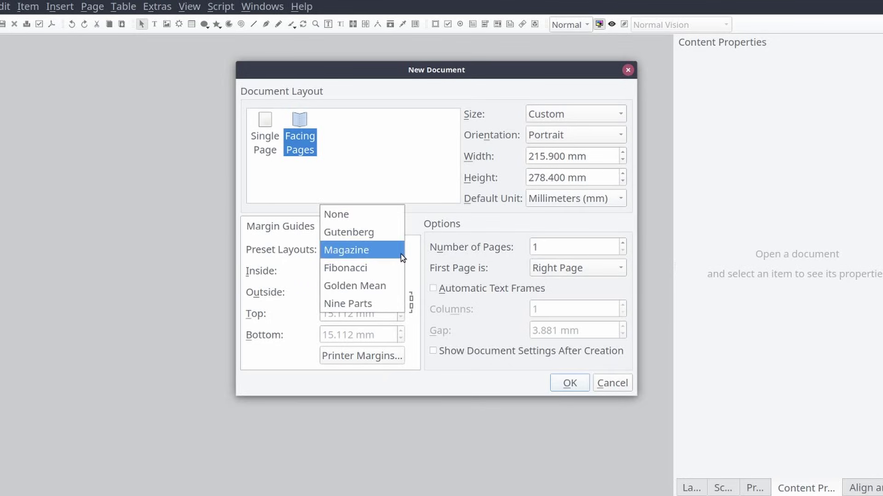
left_click(386, 220)
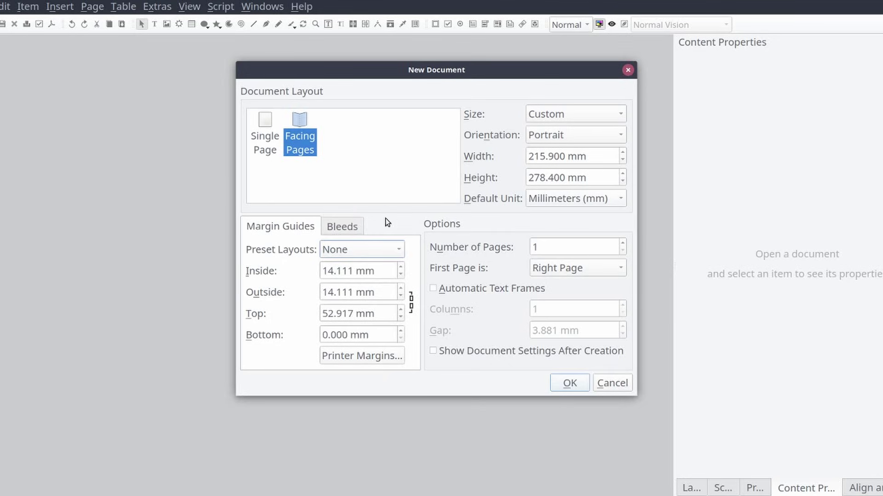
Enter margins of 10 mm inside, 15 outside, 15 top and 20 bottom.
left_click(330, 271)
triple_click(332, 273)
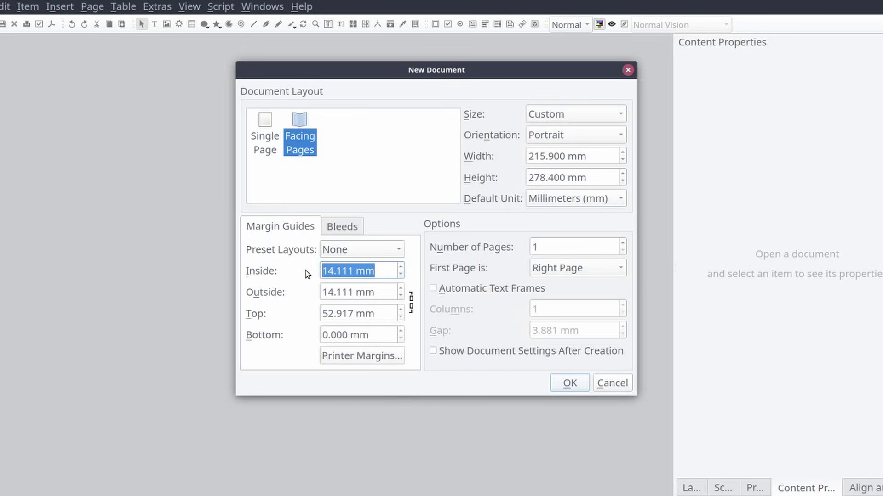
left_click(334, 272)
triple_click(334, 271)
type("10")
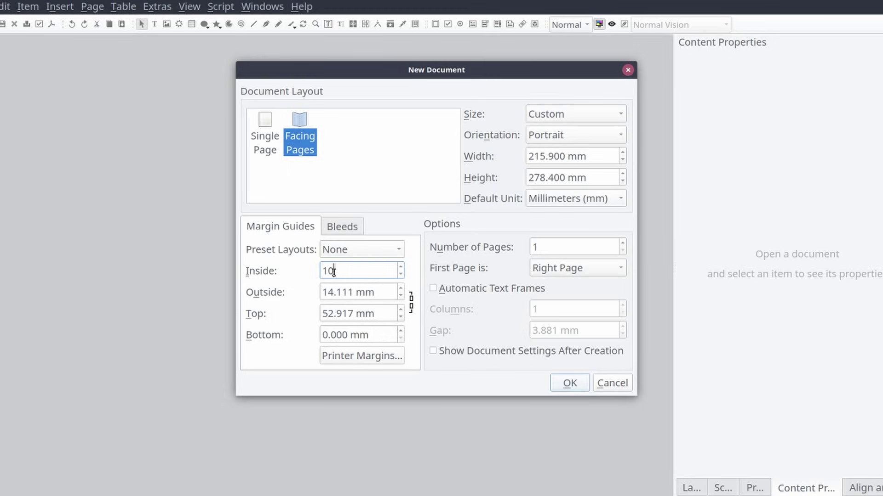
key("Tab")
type("15")
key("Tab")
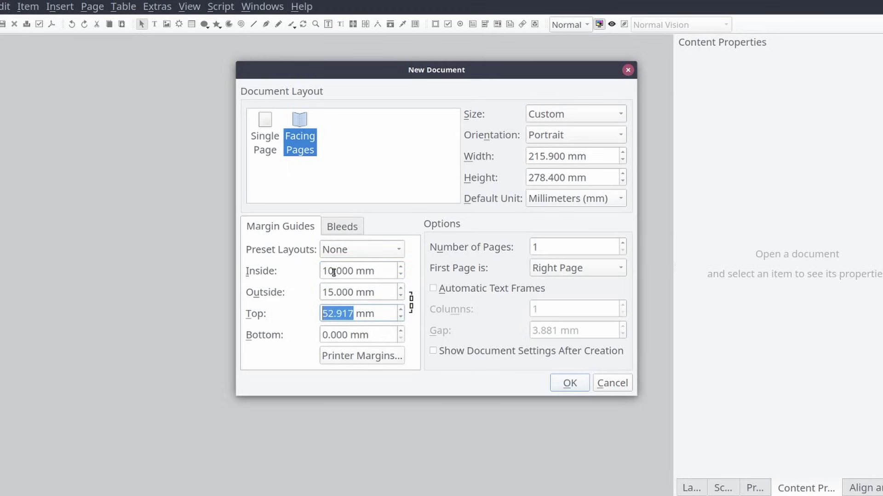
type("15")
key("Tab")
type("20")
key("Tab")
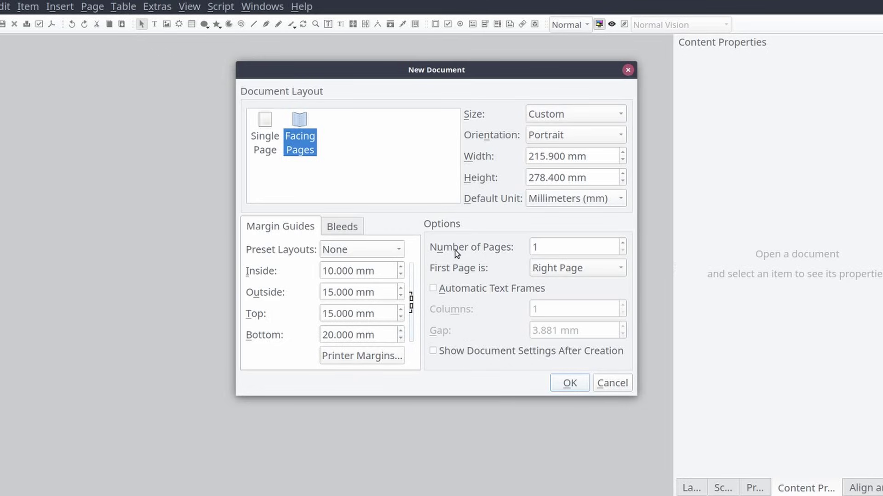
Set 4 pages with the first page on the left and create the document.
left_click(538, 248)
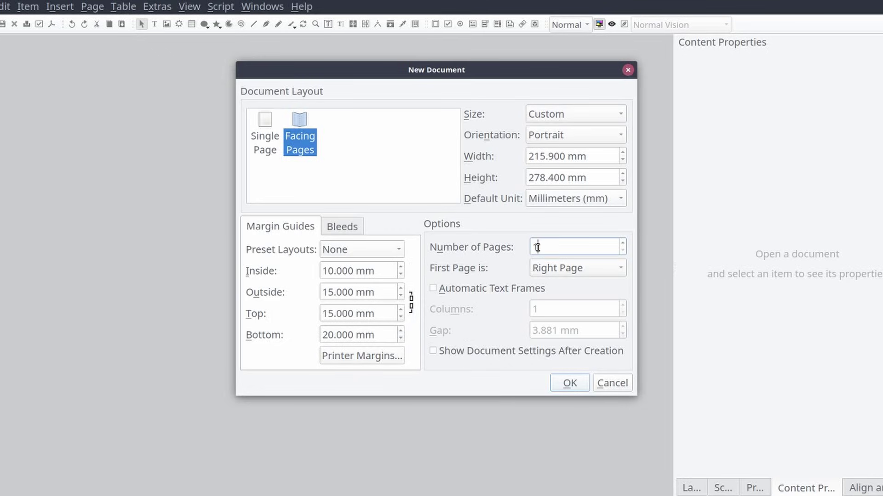
left_click(623, 244)
left_click(622, 244)
left_click(623, 244)
left_click(545, 270)
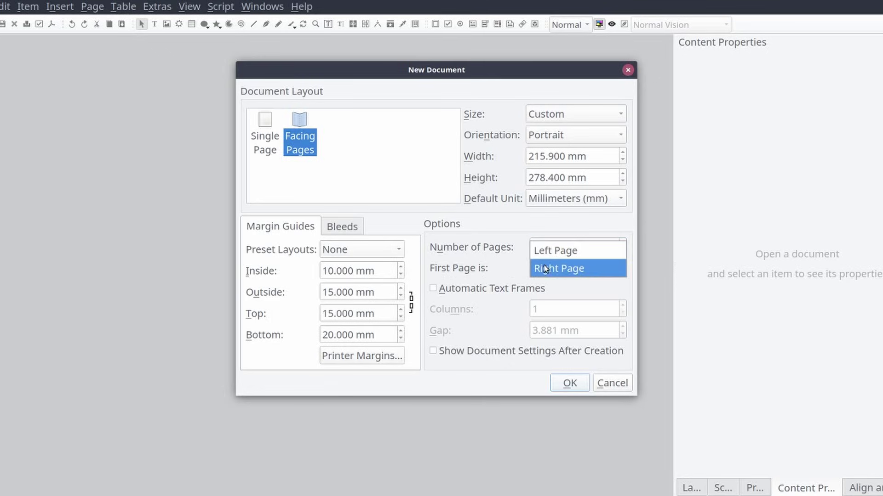
left_click(599, 252)
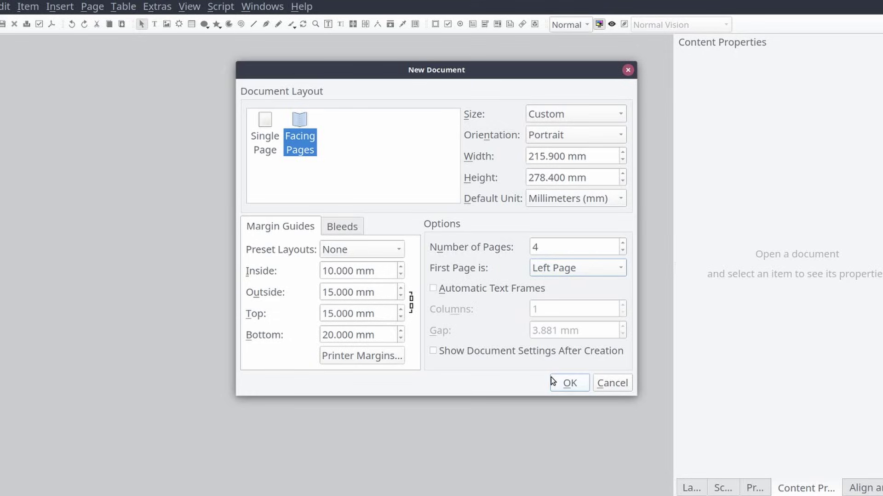
left_click(561, 383)
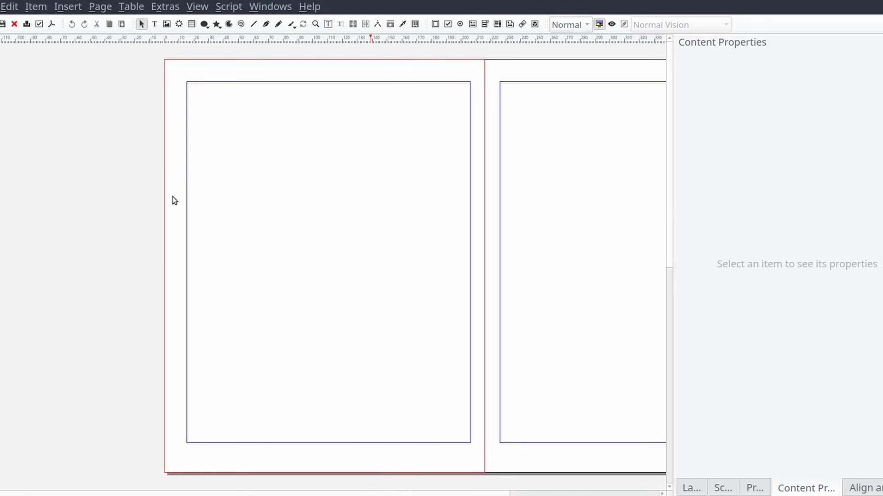
Show the layout grid and add two evenly spaced horizontal guides in Guide Manager.
right_click(191, 98)
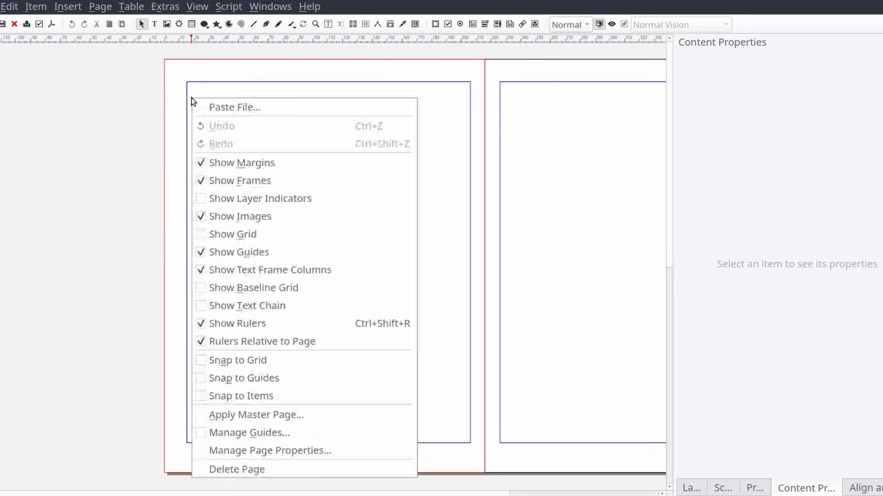
left_click(200, 236)
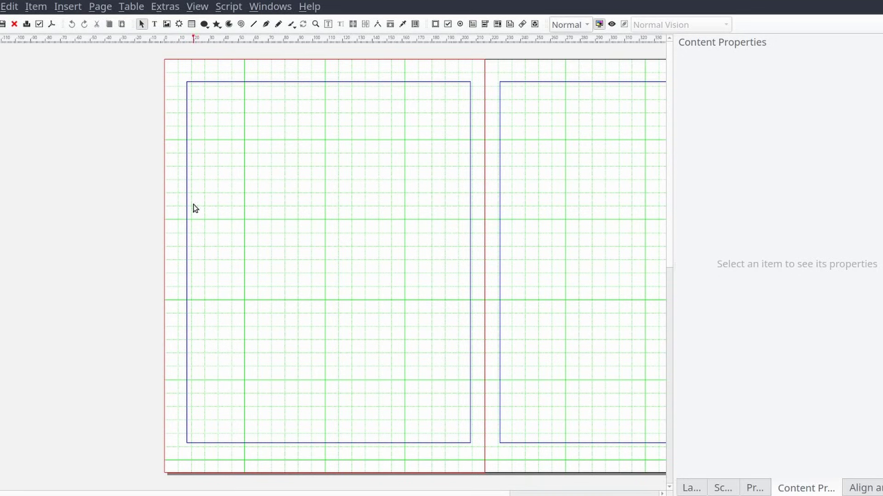
left_click(103, 8)
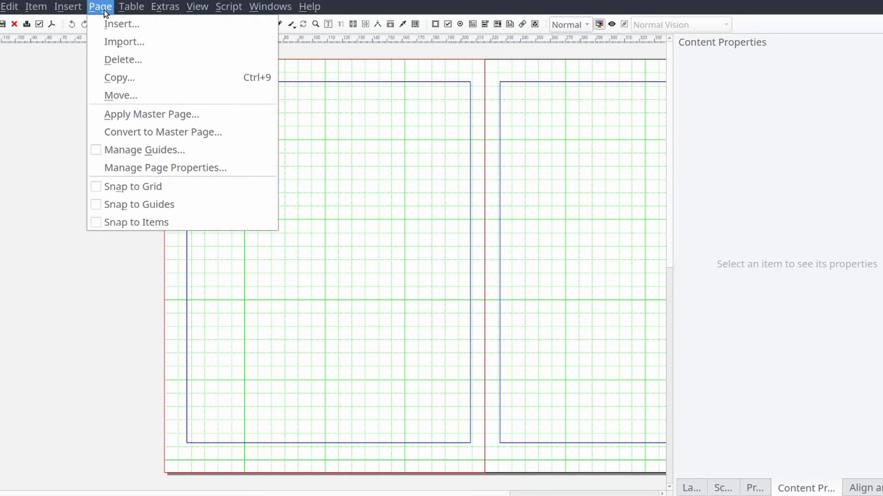
left_click(196, 156)
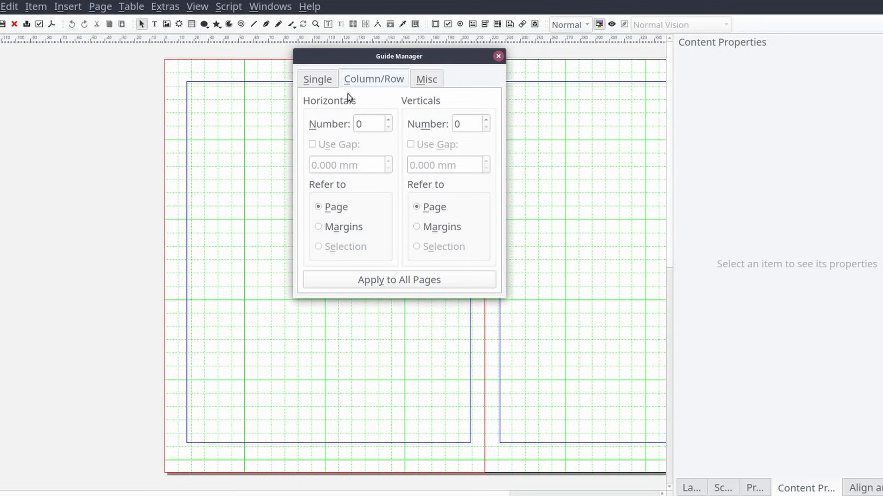
left_click(387, 120)
left_click(387, 121)
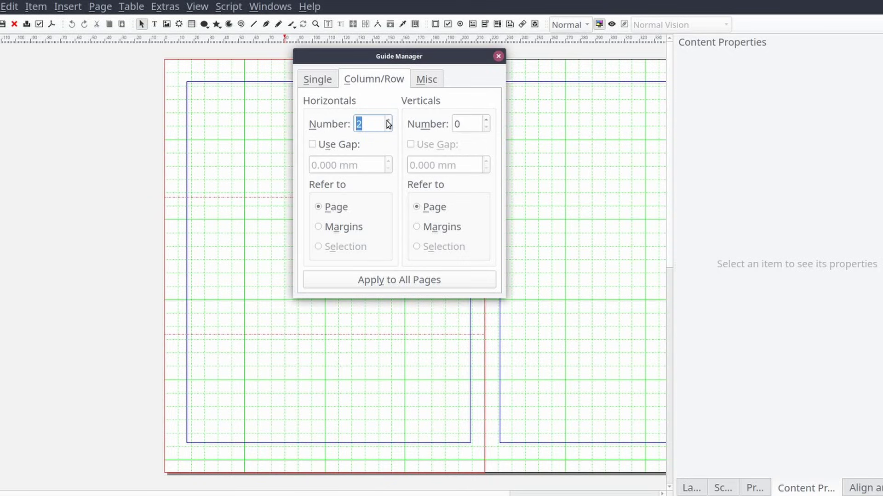
Hide the page grid, add two vertical guides, and apply the guides to all pages.
right_click(214, 157)
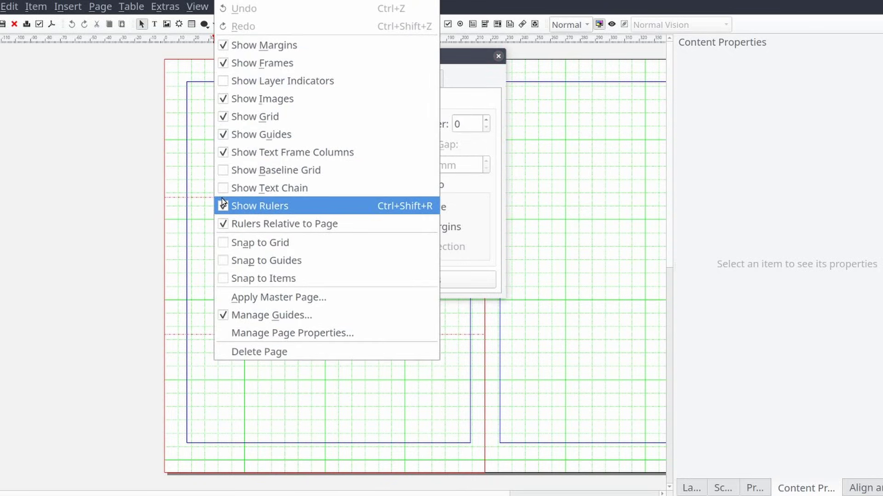
left_click(222, 123)
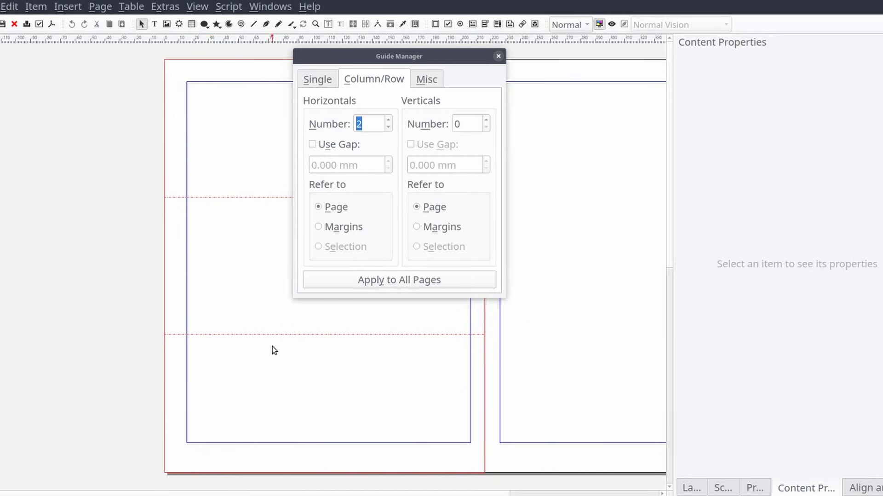
left_click_drag(454, 59, 649, 66)
left_click(681, 128)
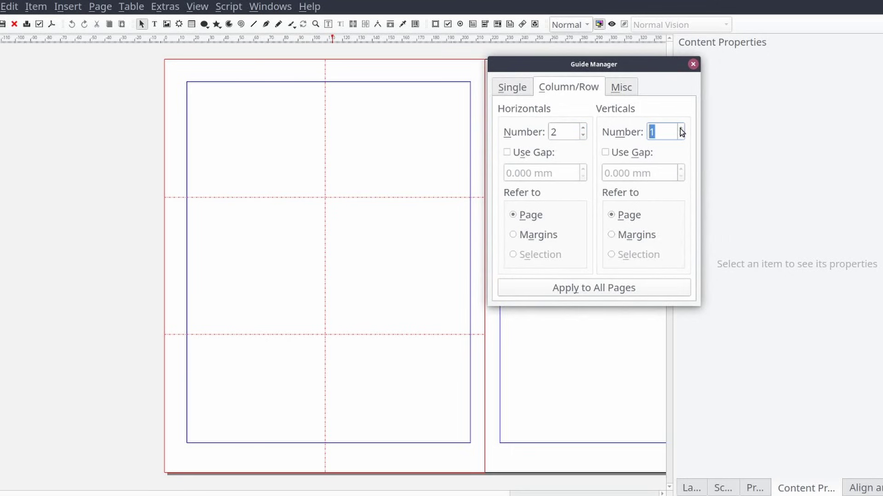
left_click(680, 128)
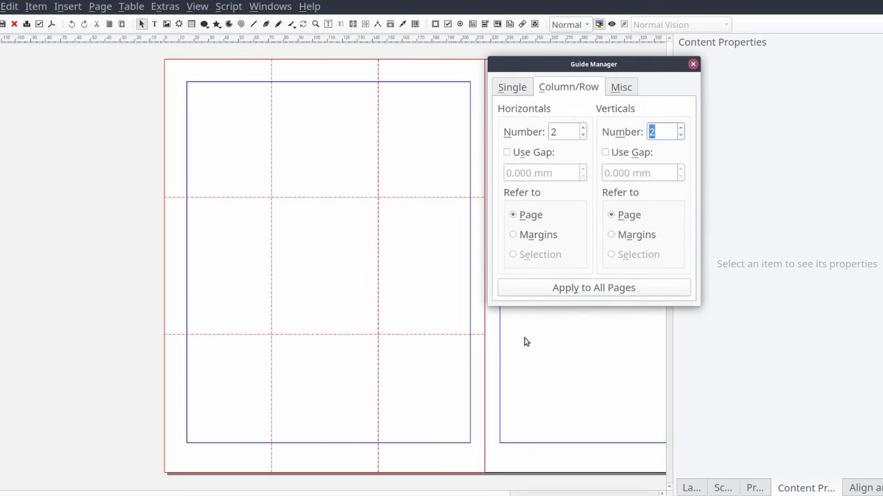
left_click(639, 295)
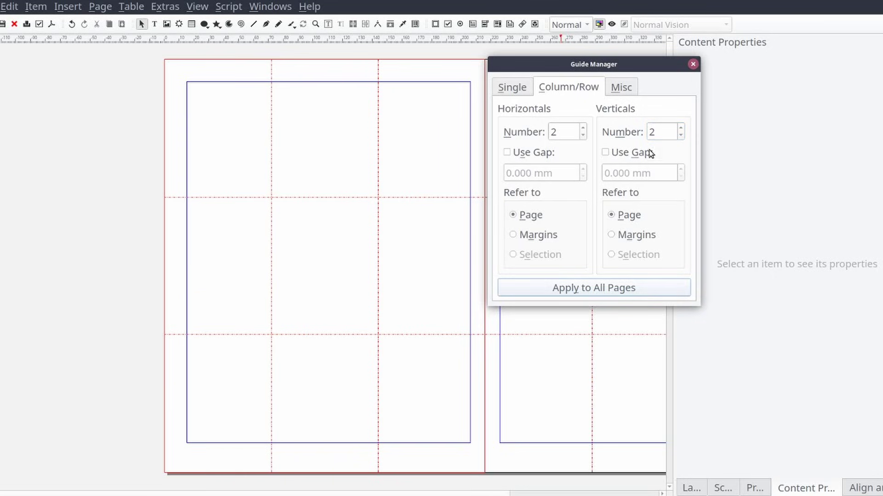
left_click(692, 64)
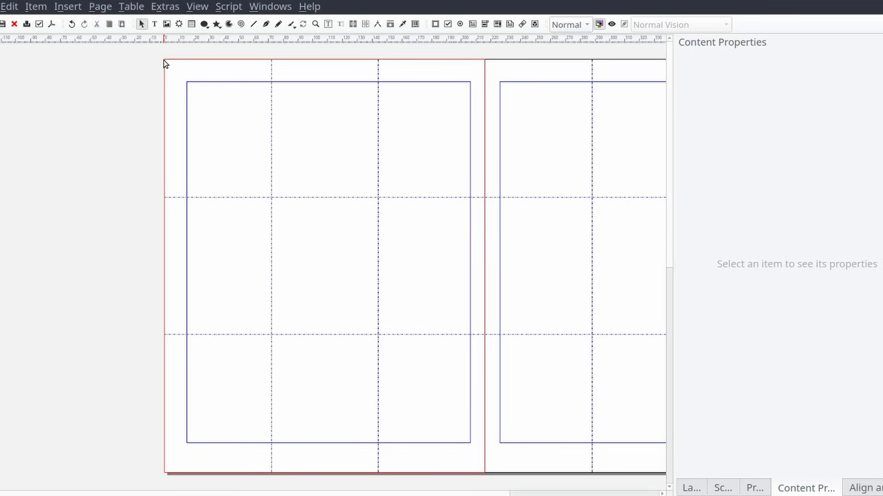
Draw an image frame, enable Snap to Guides, and move the frame onto the right page.
left_click(166, 25)
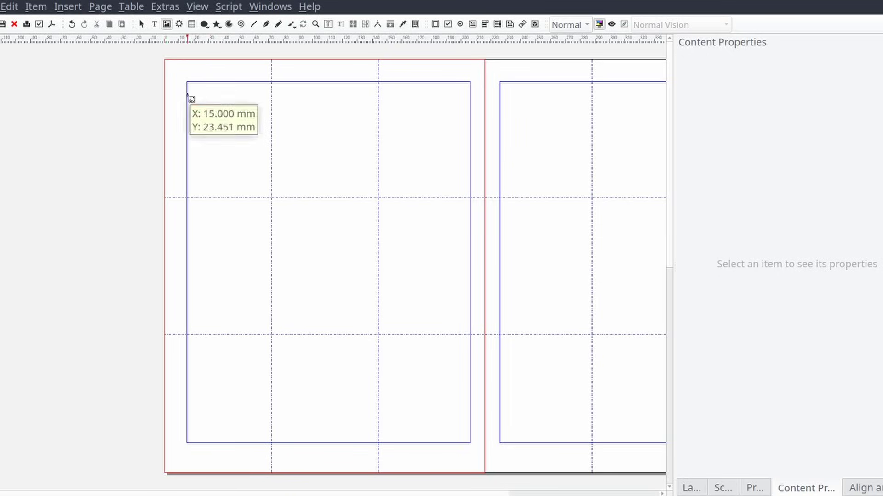
left_click_drag(274, 88, 355, 225)
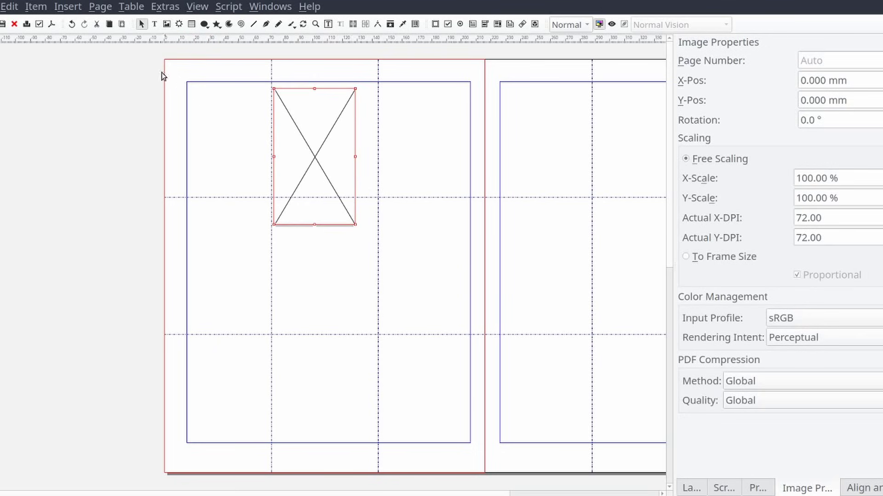
left_click(100, 7)
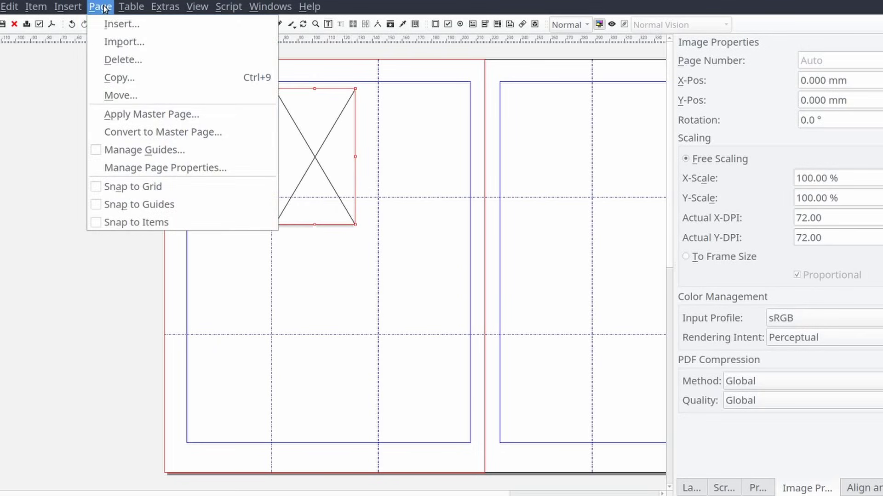
left_click(96, 204)
left_click(236, 131)
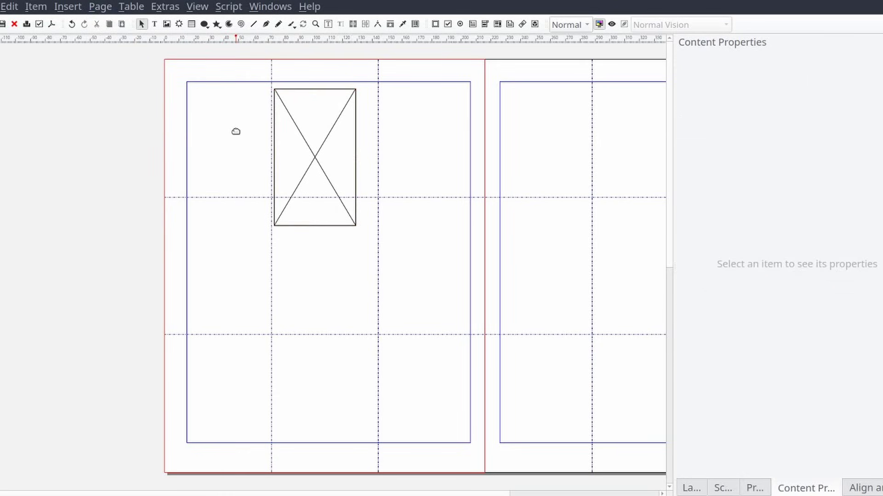
left_click(294, 144)
mouse_move(309, 154)
left_mouse_down()
mouse_move(319, 142)
mouse_move(309, 136)
left_mouse_up()
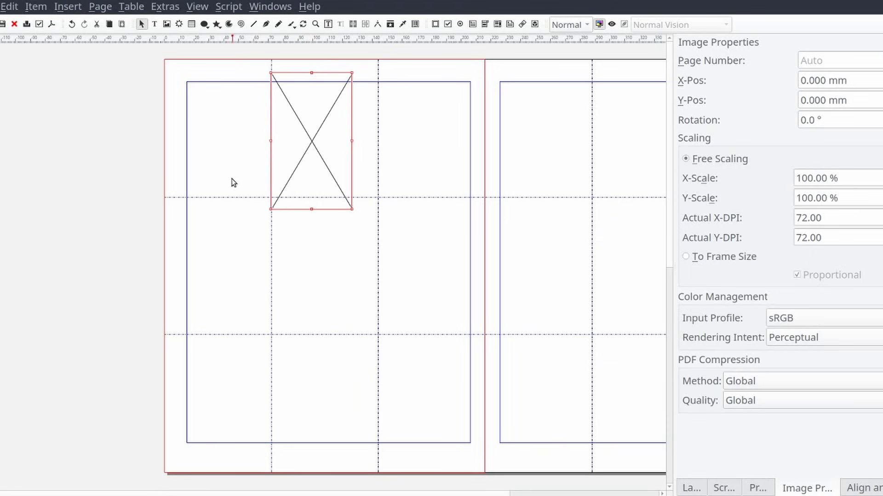
mouse_move(308, 165)
left_mouse_down()
mouse_move(221, 160)
mouse_move(220, 175)
mouse_move(211, 164)
mouse_move(421, 159)
mouse_move(433, 151)
mouse_move(203, 142)
mouse_move(209, 157)
mouse_move(312, 158)
left_mouse_up()
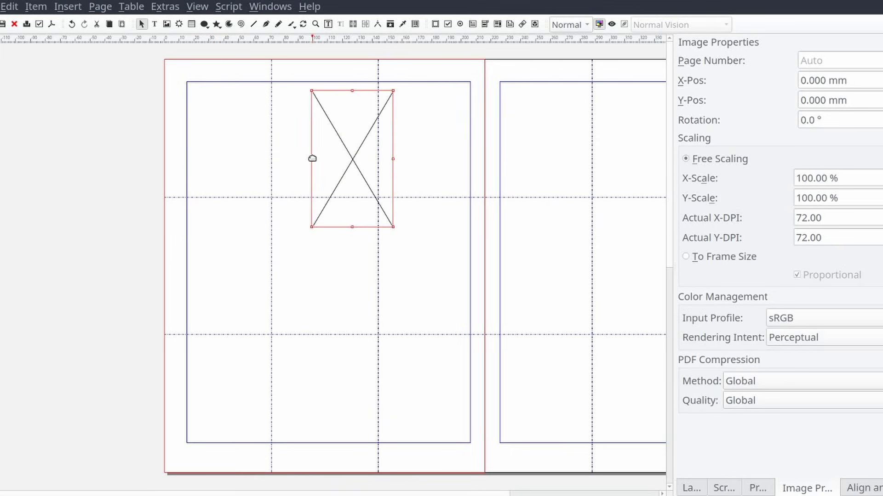
left_click_drag(354, 138, 188, 149)
left_click_drag(245, 156, 525, 129)
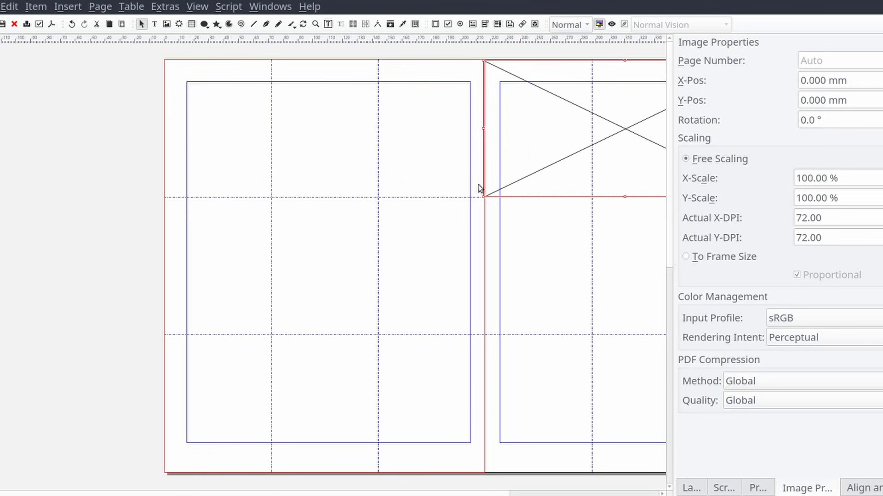
Align the frame to the page and stretch it to fill the right page edge to edge.
scroll(168, 493, "right", 5)
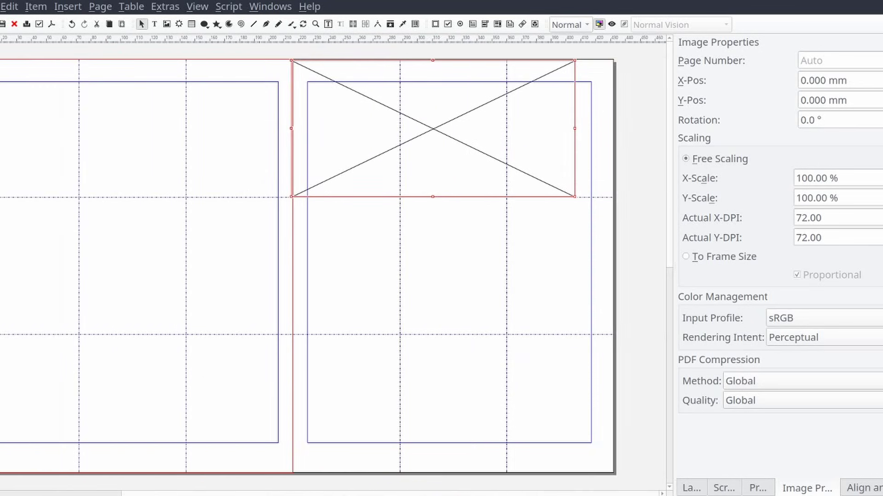
mouse_move(426, 189)
left_mouse_down()
mouse_move(449, 203)
mouse_move(431, 180)
left_mouse_up()
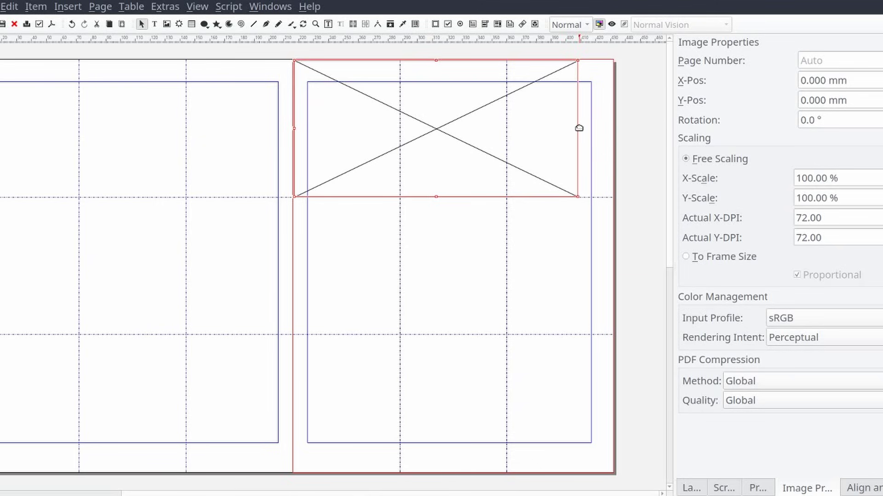
left_click_drag(578, 128, 613, 135)
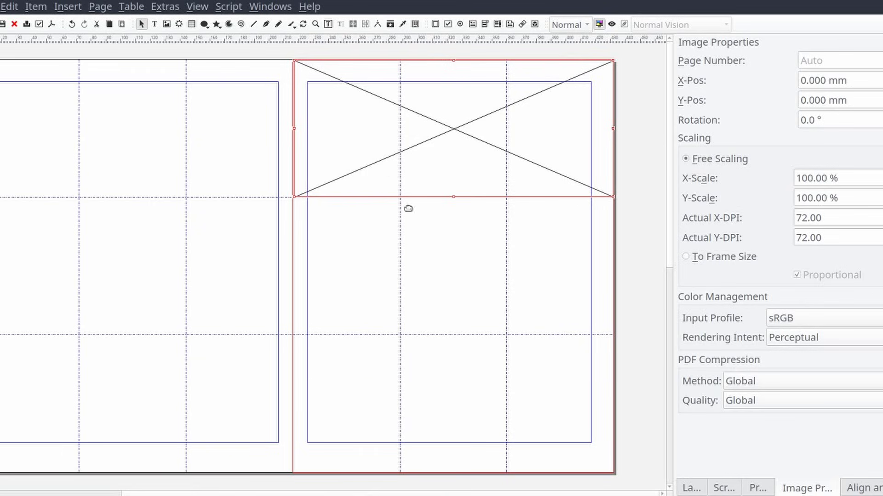
left_click(865, 489)
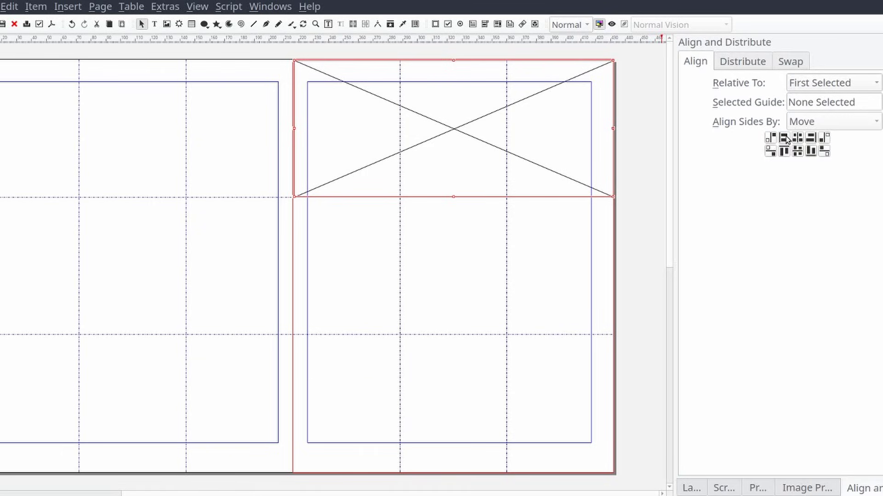
left_click(801, 85)
left_click(802, 118)
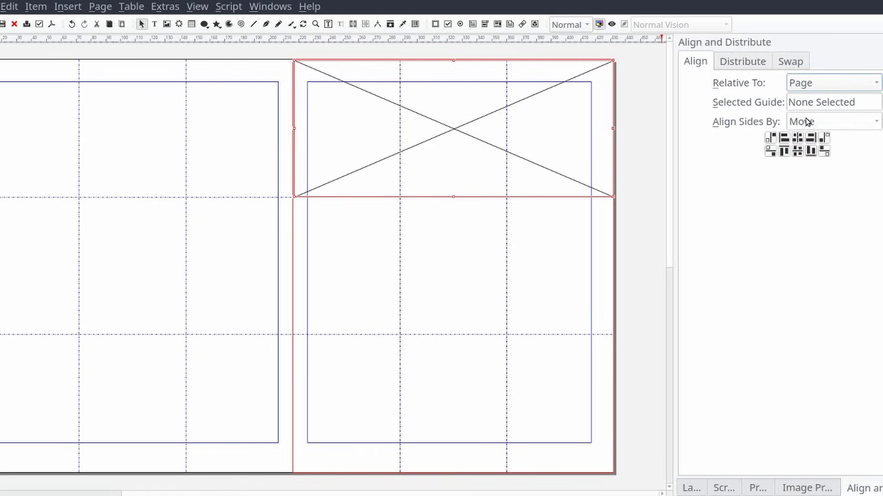
left_click(786, 139)
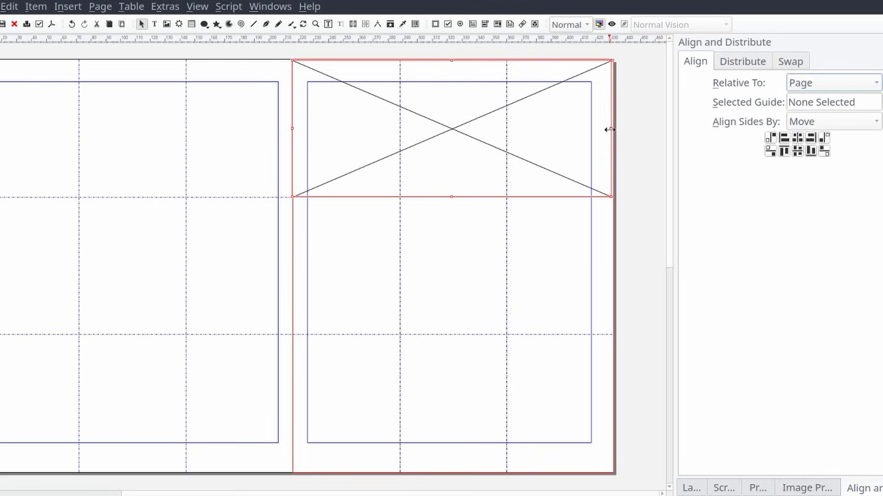
left_click_drag(611, 128, 614, 130)
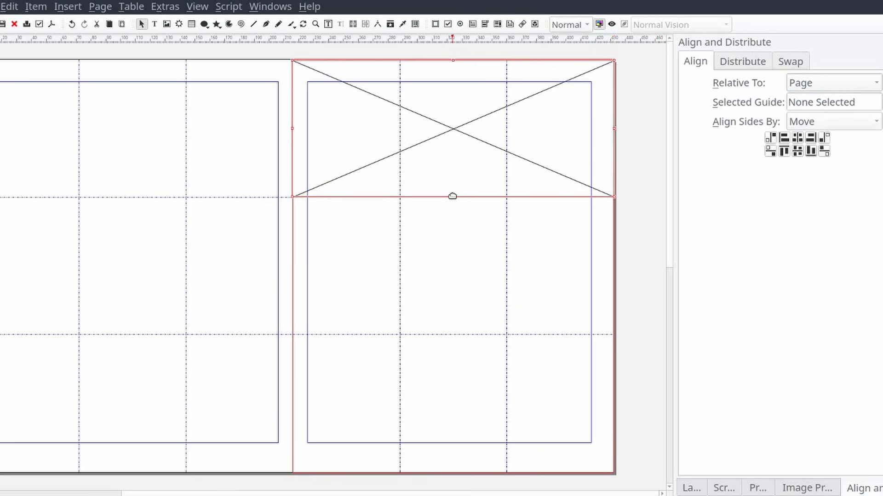
left_click_drag(453, 196, 459, 470)
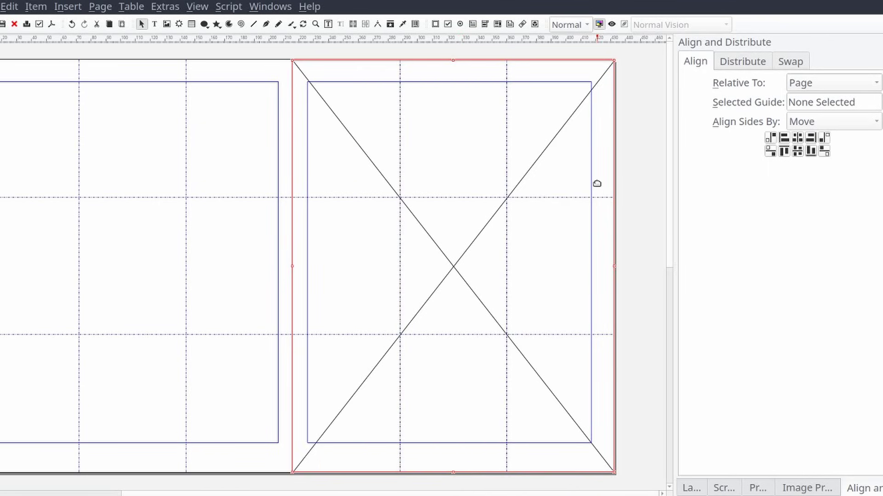
Load the photo of the woman eating sushi into the full-page image frame via Get Image.
right_click(492, 149)
mouse_move(519, 174)
left_click(680, 175)
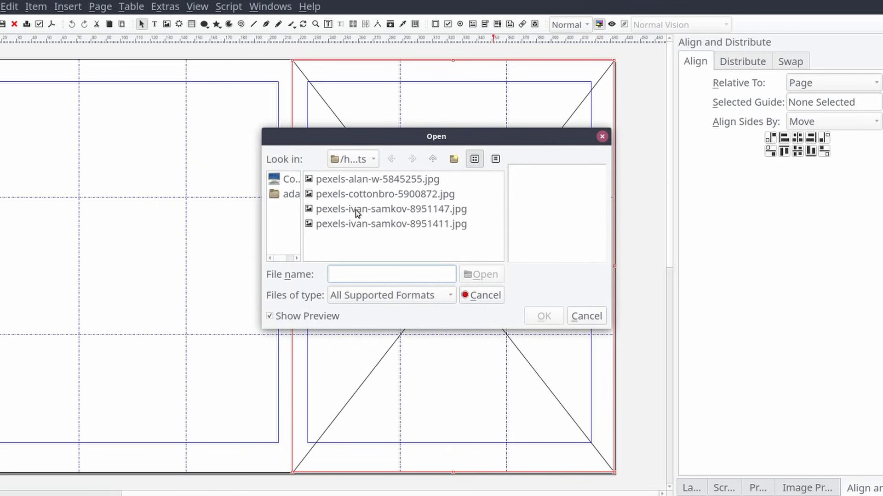
left_click(356, 211)
left_click(359, 195)
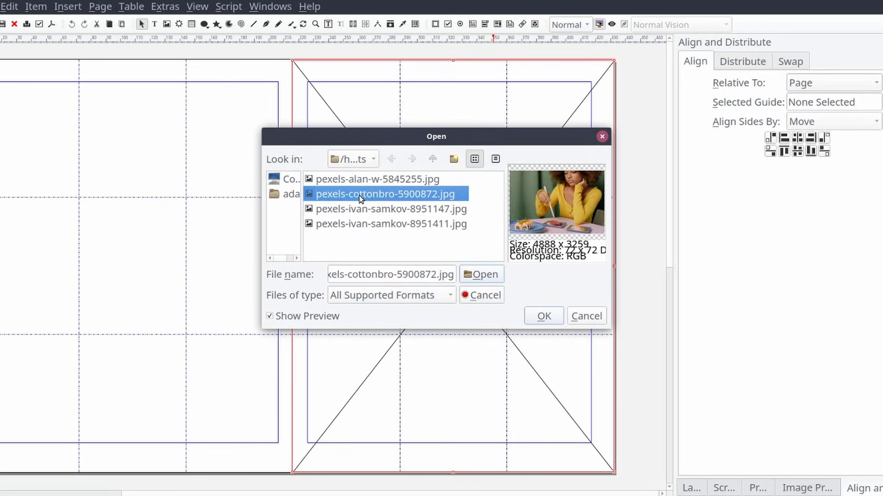
left_click(360, 180)
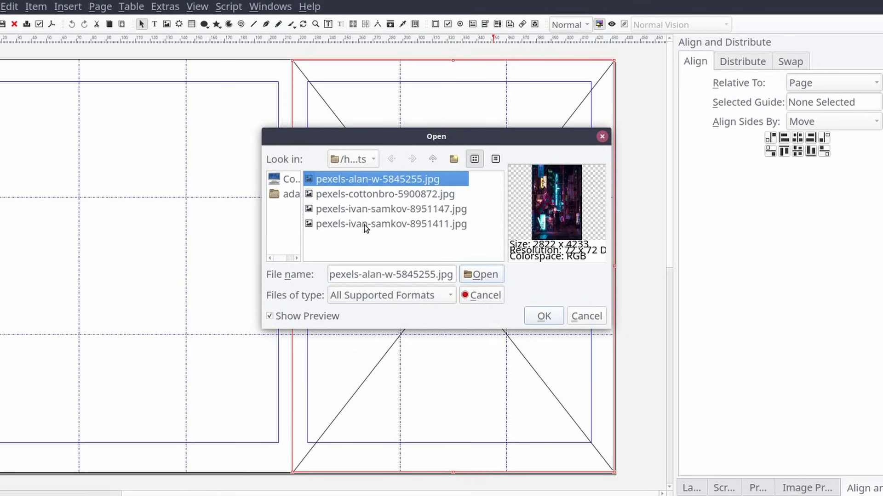
left_click(364, 225)
left_click(540, 316)
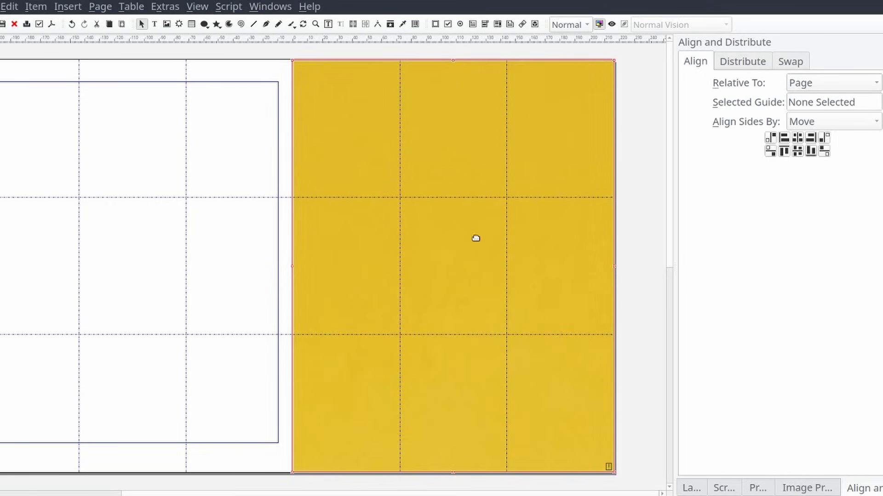
right_click(423, 154)
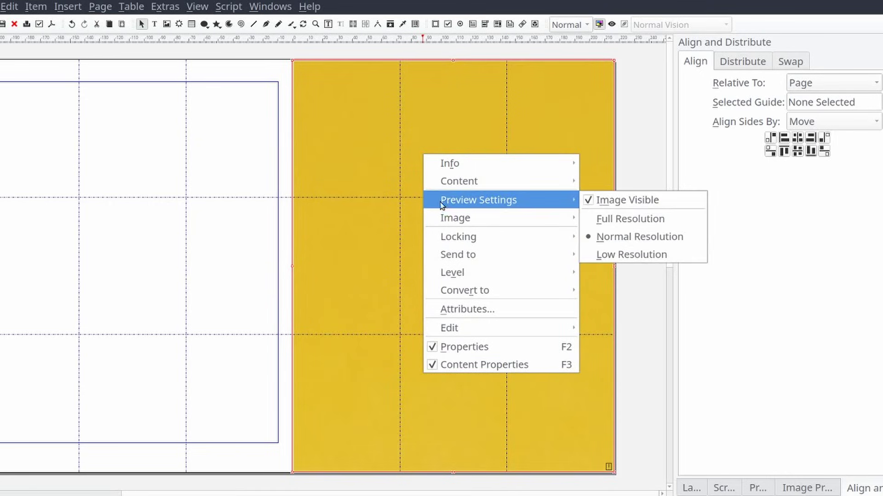
mouse_move(451, 217)
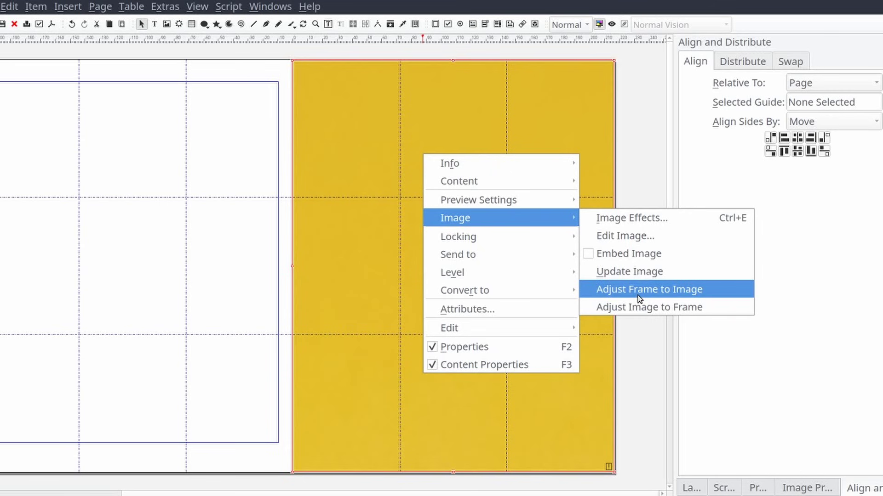
Fit the photo to the frame, enable free scaling, enlarge it to 13.19% and shift it.
left_click(638, 308)
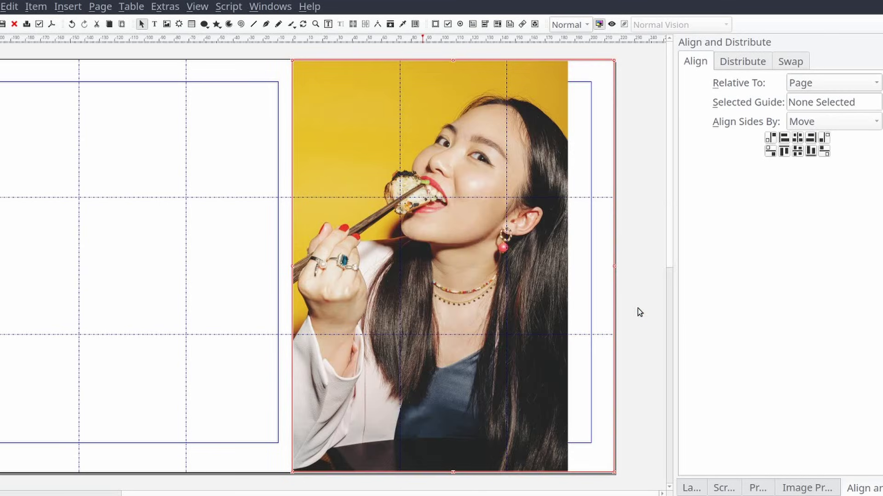
left_click(790, 491)
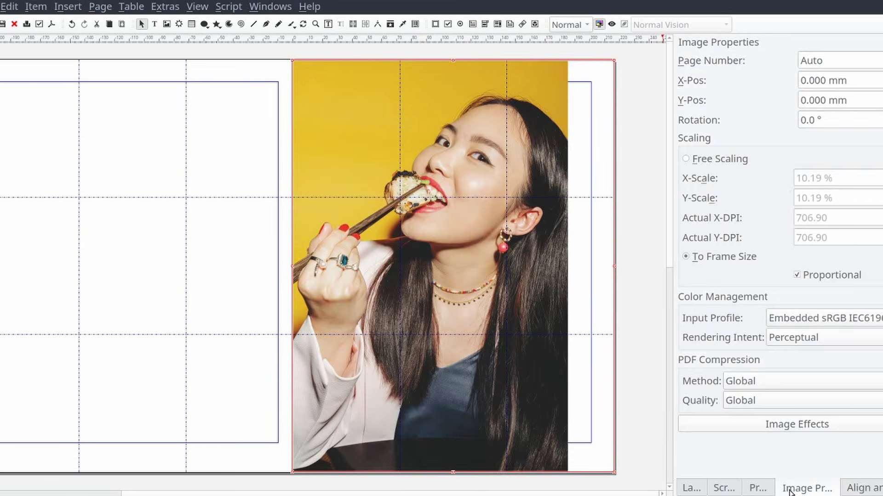
left_click(685, 159)
scroll(872, 178, "up", 2)
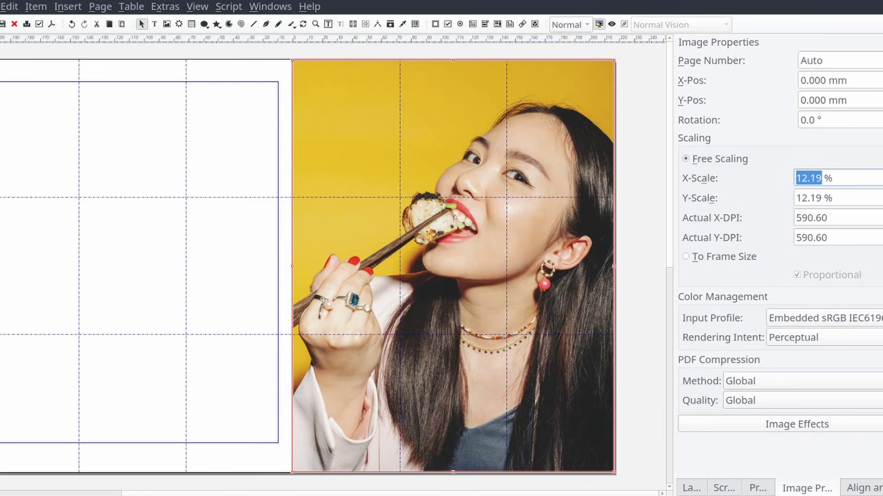
key("Up")
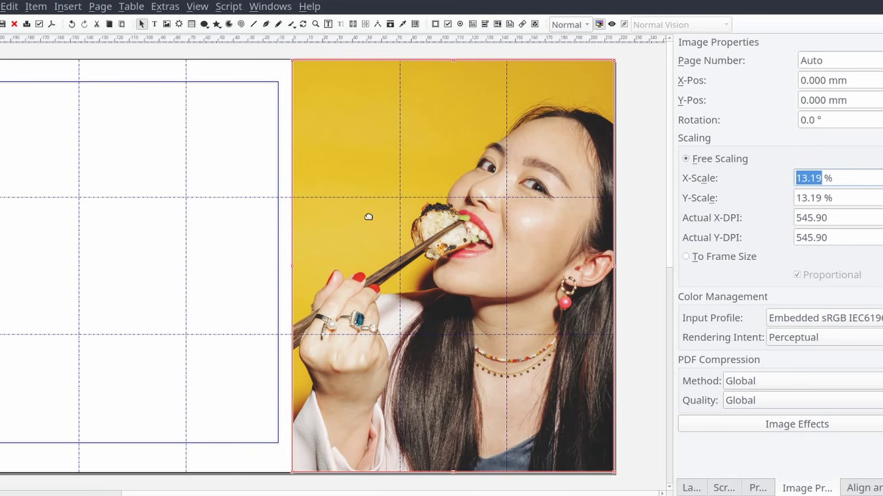
double_click(471, 352)
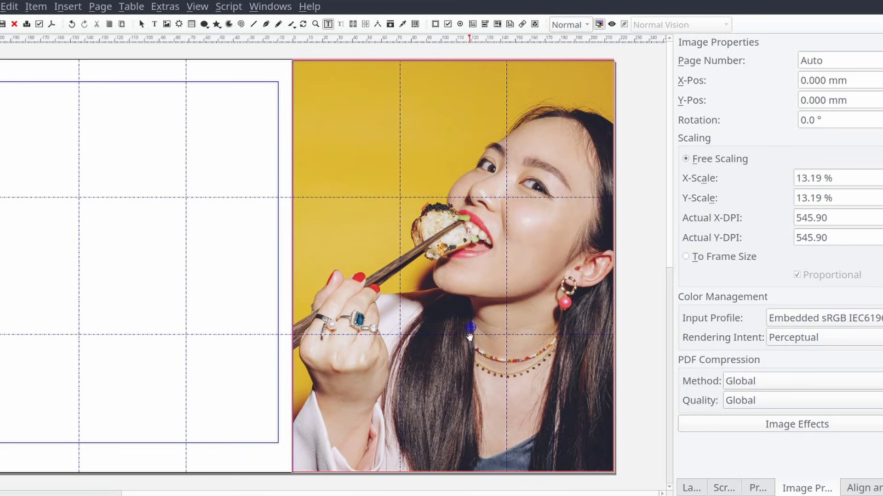
mouse_move(482, 328)
left_mouse_down()
mouse_move(501, 330)
mouse_move(481, 346)
mouse_move(481, 328)
left_mouse_up()
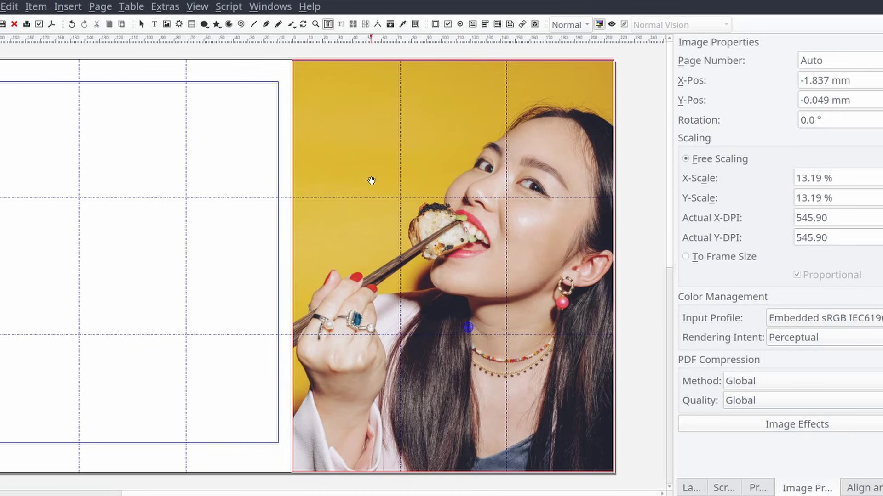
Check the page in Preview Mode, then drag the frame's top edge down to 0.772 mm.
left_click(270, 166)
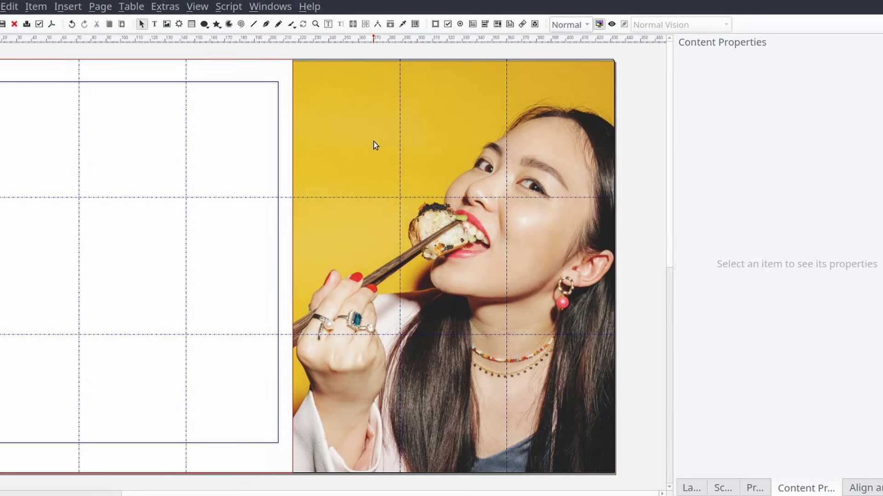
left_click(612, 24)
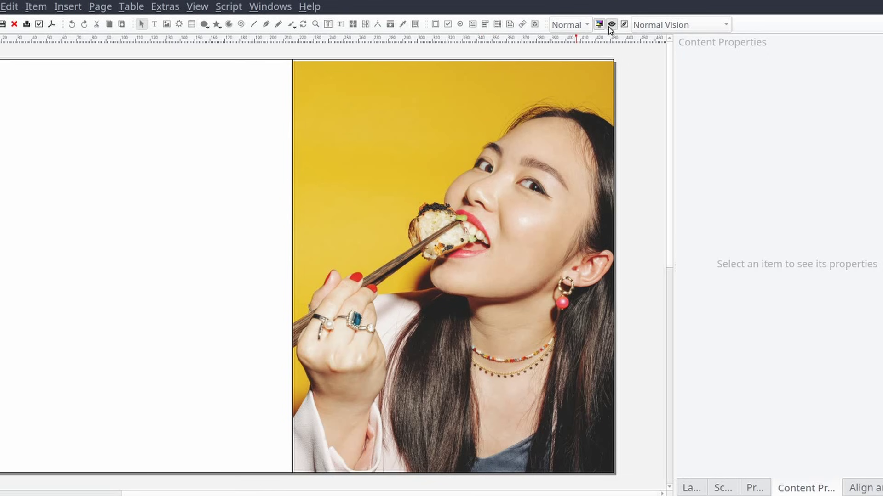
left_click(612, 24)
left_click(490, 124)
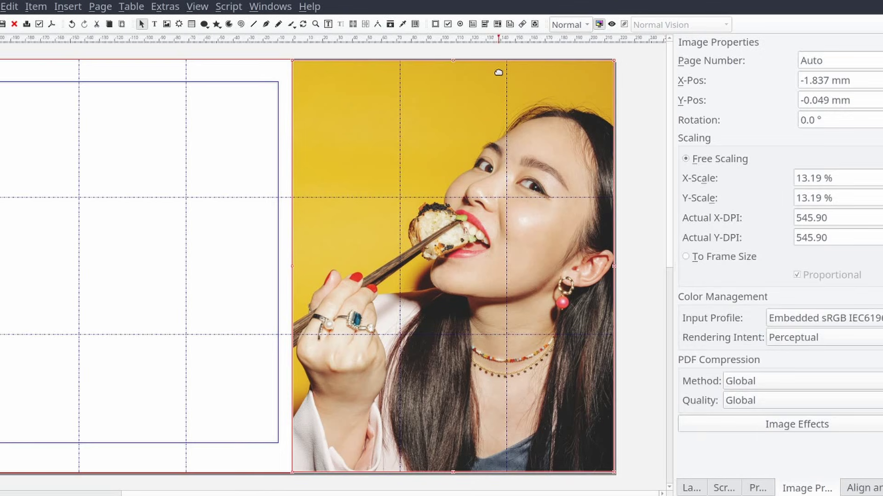
left_click_drag(455, 61, 457, 64)
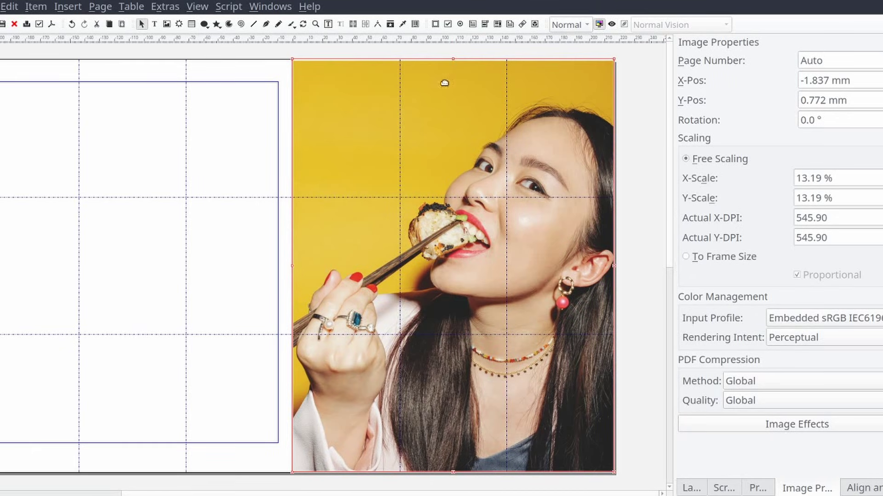
Draw a text frame over the photo's upper-left area and fill it with one paragraph of Lorem Ipsum.
left_click(260, 122)
key("t")
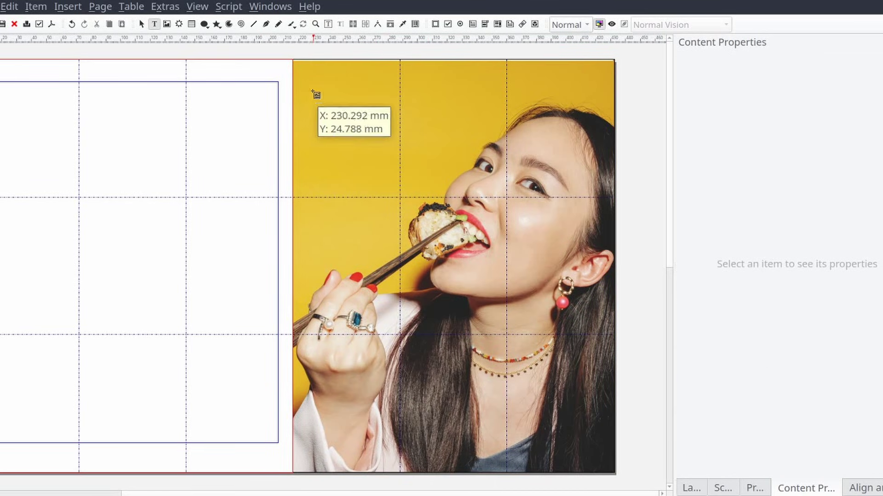
left_click_drag(307, 82, 398, 184)
right_click(378, 134)
mouse_move(407, 165)
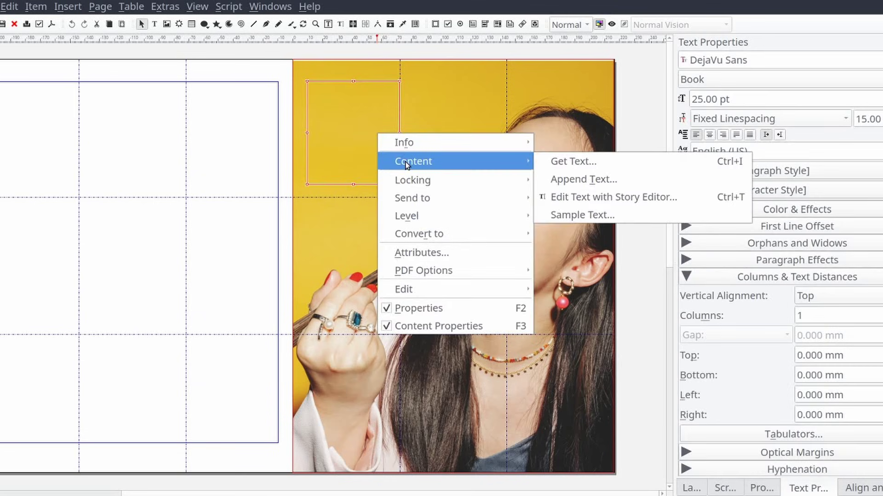
left_click(625, 220)
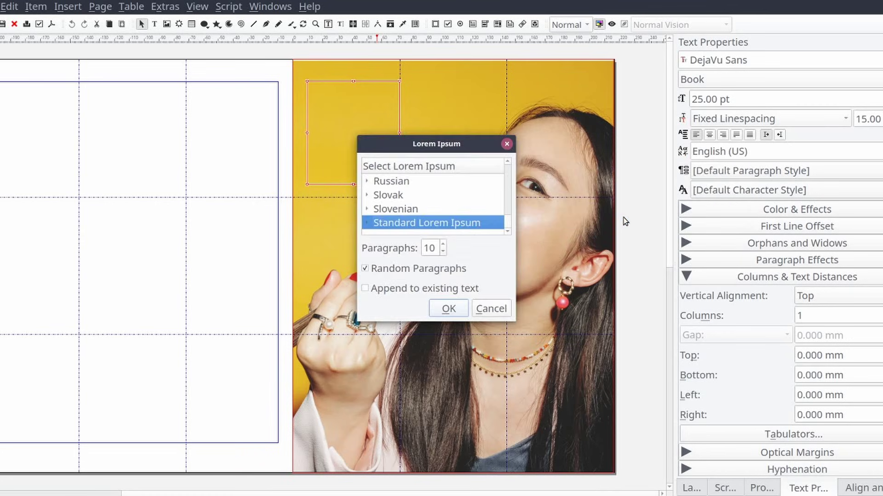
double_click(429, 247)
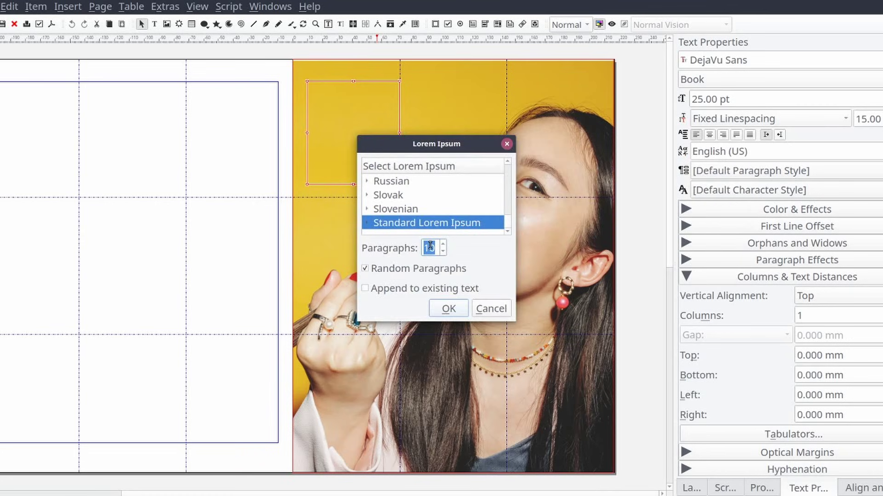
type("1")
left_click(433, 312)
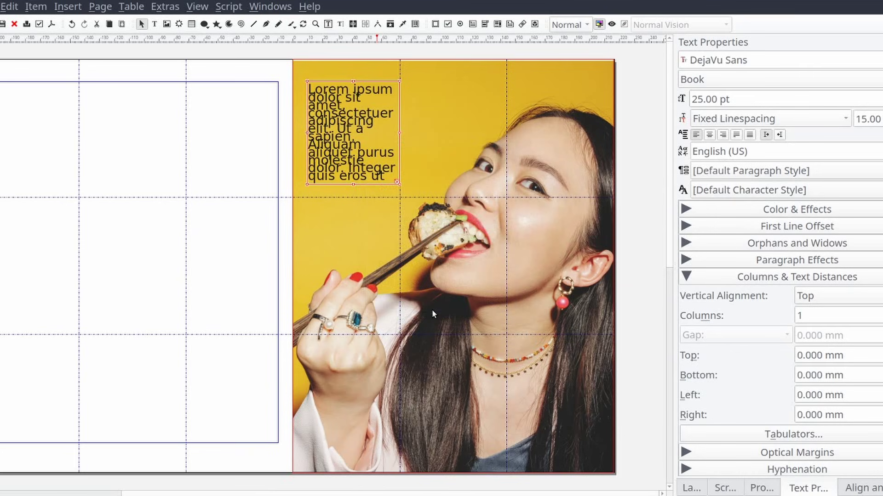
Set the whole placeholder paragraph to Arial at 10 pt.
double_click(321, 118)
key("ctrl+a")
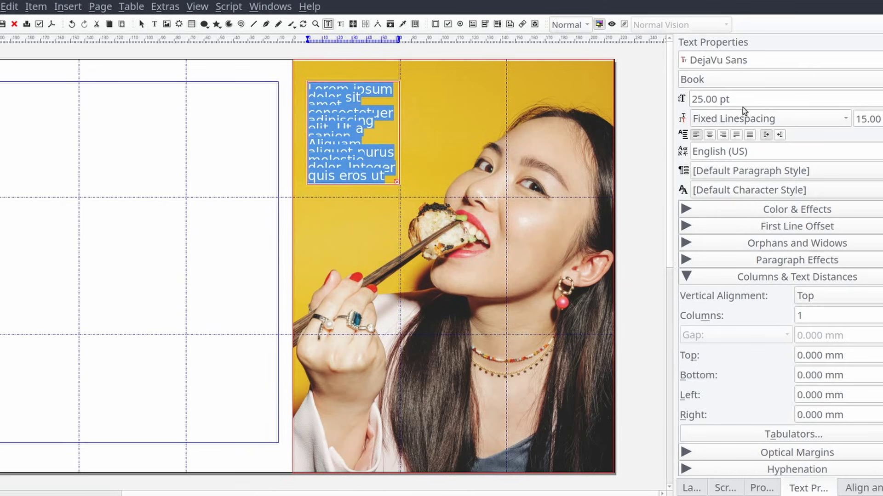
triple_click(737, 60)
type("Arial")
key("Return")
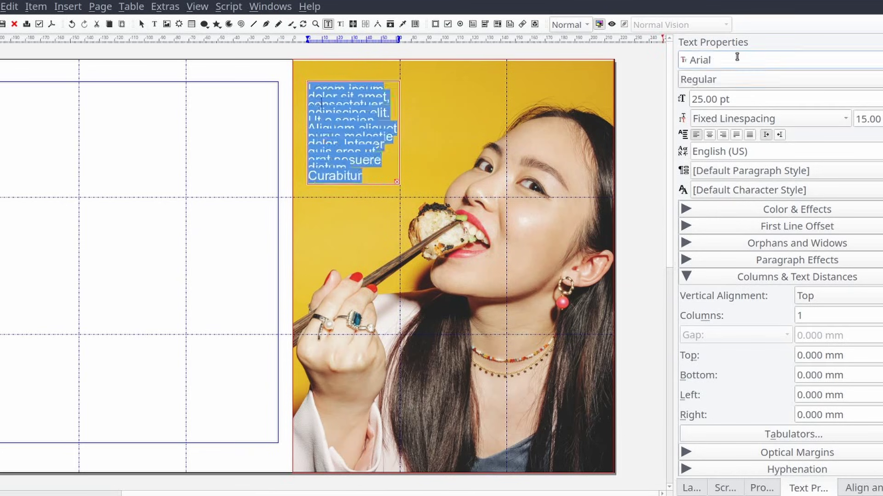
triple_click(741, 97)
type("10")
key("Return")
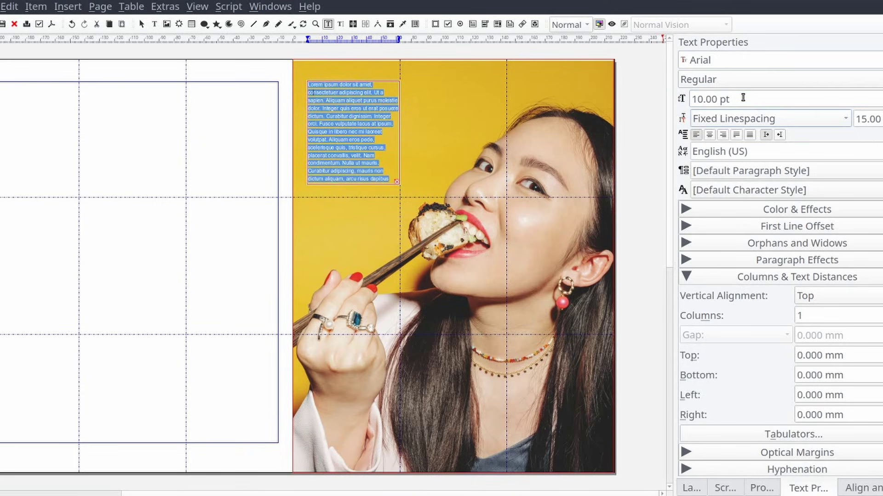
Delete the closing words of the paragraph and end it with a period.
scroll(868, 119, "down", 3)
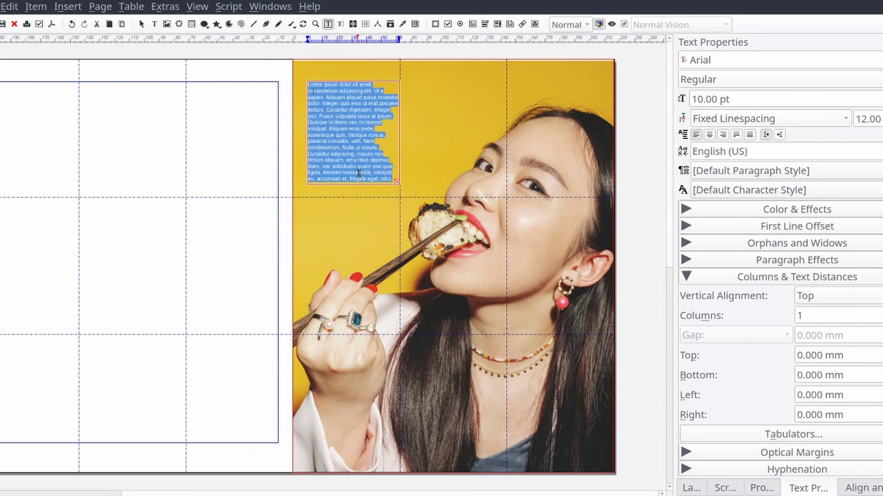
left_click(358, 172)
left_click_drag(358, 172, 389, 181)
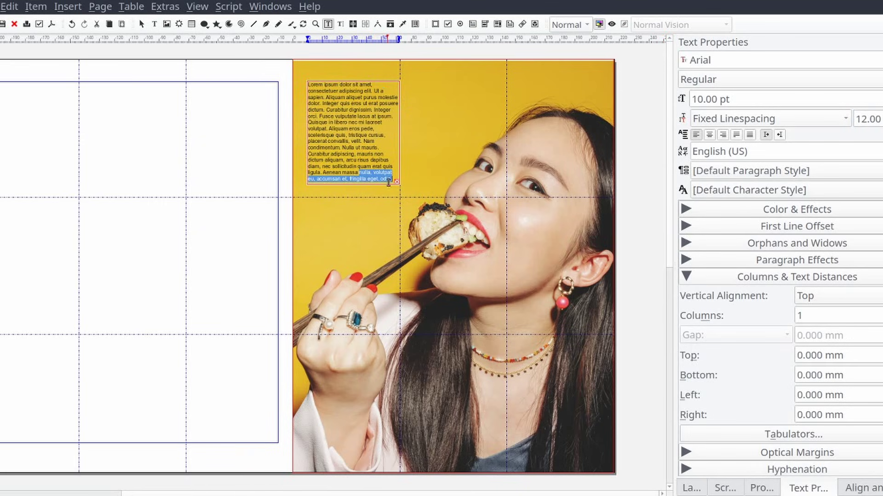
key("Delete")
key("Delete")
key("Delete")
key("Delete")
key("Delete")
key("Delete")
key("Delete")
key("Delete")
key("Delete")
key("Delete")
key("Delete")
key("Delete")
key("Delete")
key("Delete")
key("Delete")
key("Delete")
key("Delete")
key("Delete")
key("Delete")
key("Delete")
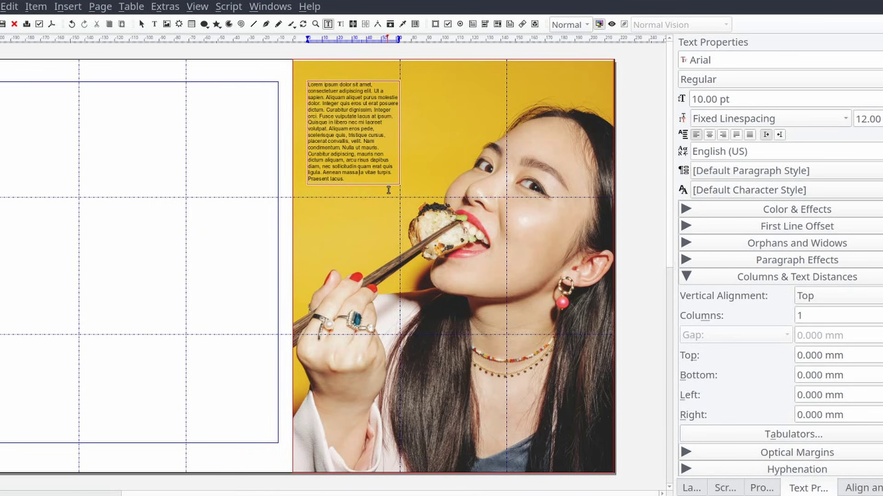
type(".")
Make all the text White and preview the page without guides and frames.
key("ctrl+a")
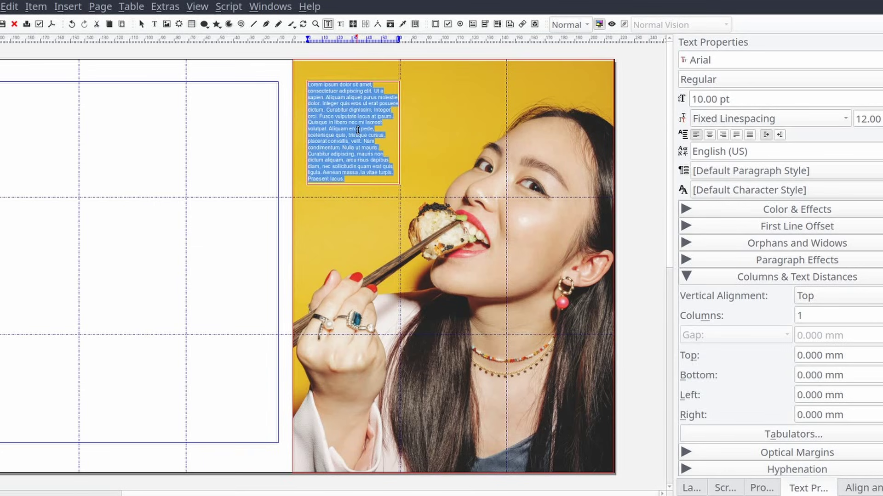
left_click(779, 210)
left_click(781, 229)
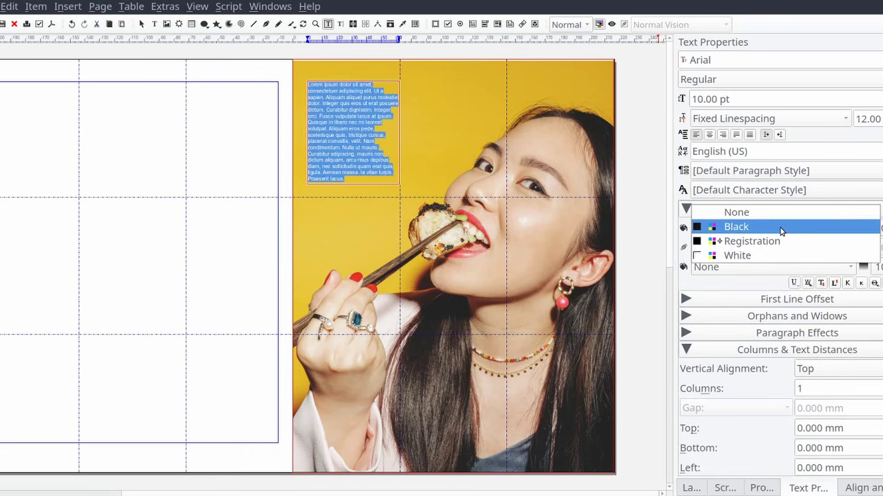
left_click(770, 253)
left_click(688, 351)
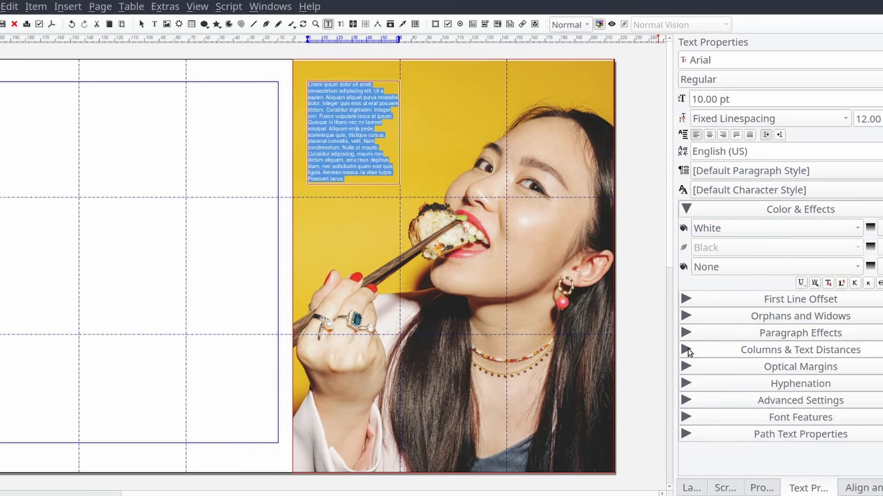
left_click(407, 116)
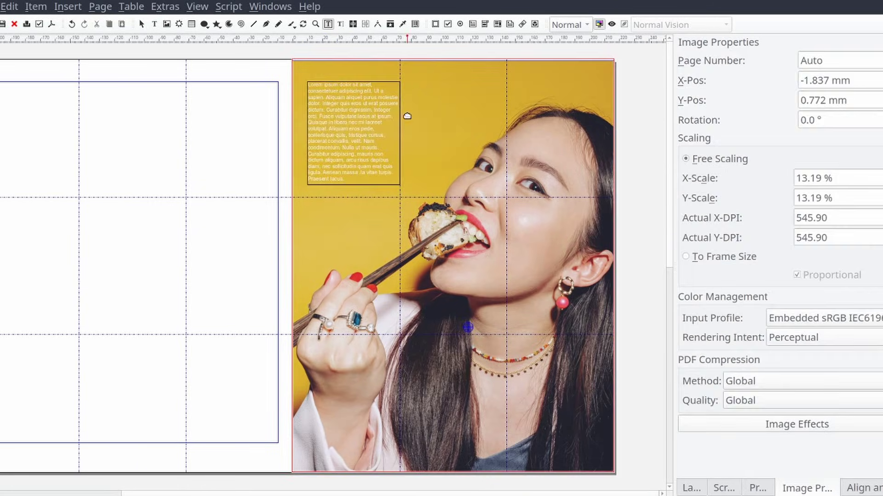
left_click(612, 24)
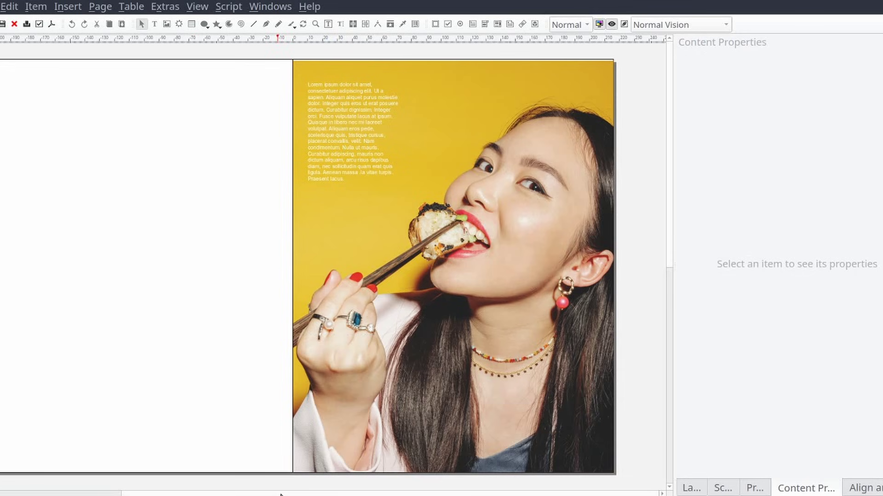
Leave preview and draw a wide image frame across the top margin of the left page.
left_click_drag(280, 495, 227, 487)
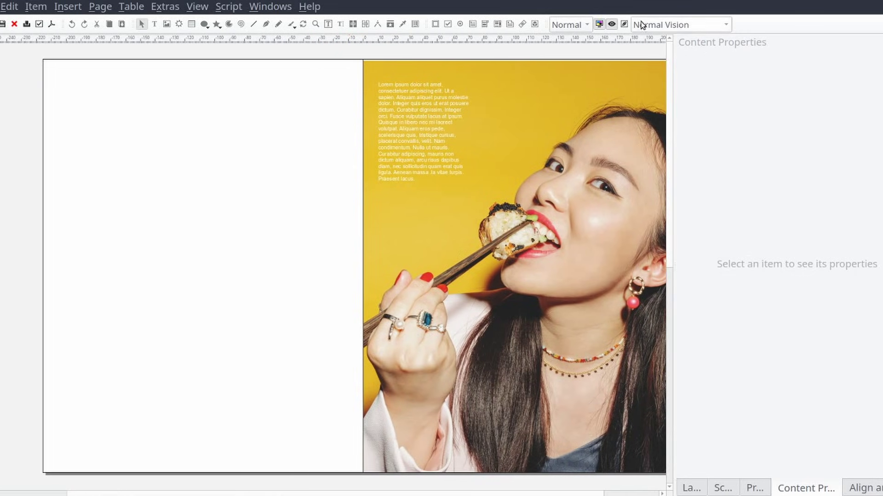
left_click(611, 24)
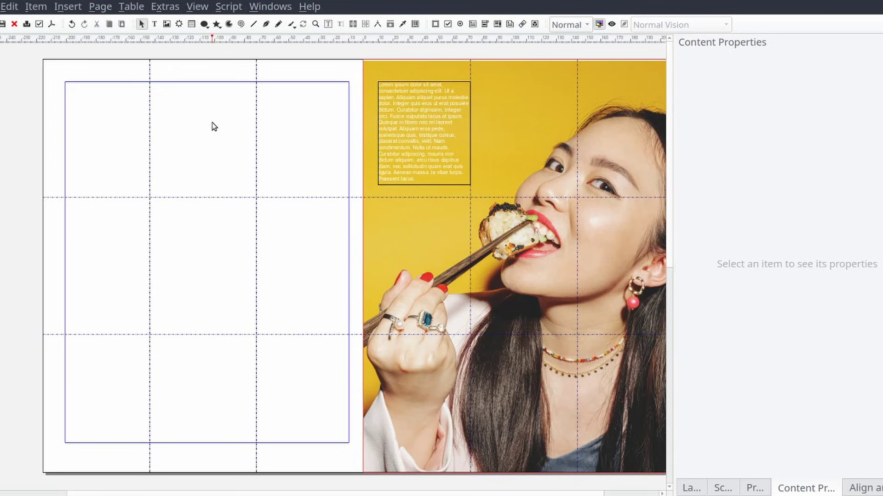
key("i")
left_click_drag(65, 82, 349, 222)
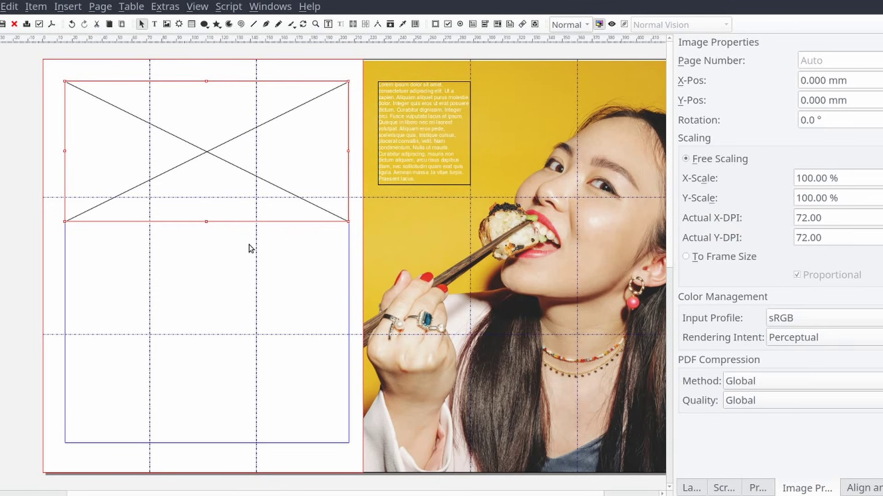
left_click_drag(208, 223, 215, 197)
Load pexels-cottonbro-5900872.jpg into the frame at 12.77% scale, panned to show the sushi plates.
right_click(205, 126)
mouse_move(286, 153)
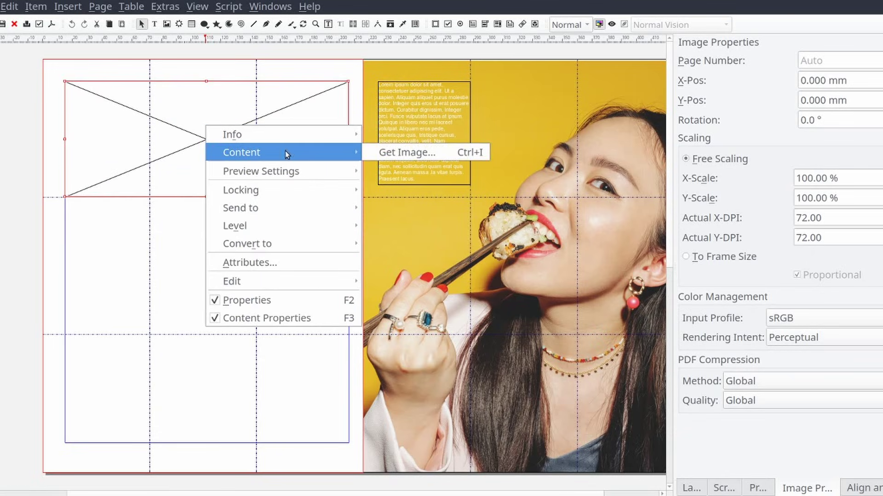
left_click(432, 153)
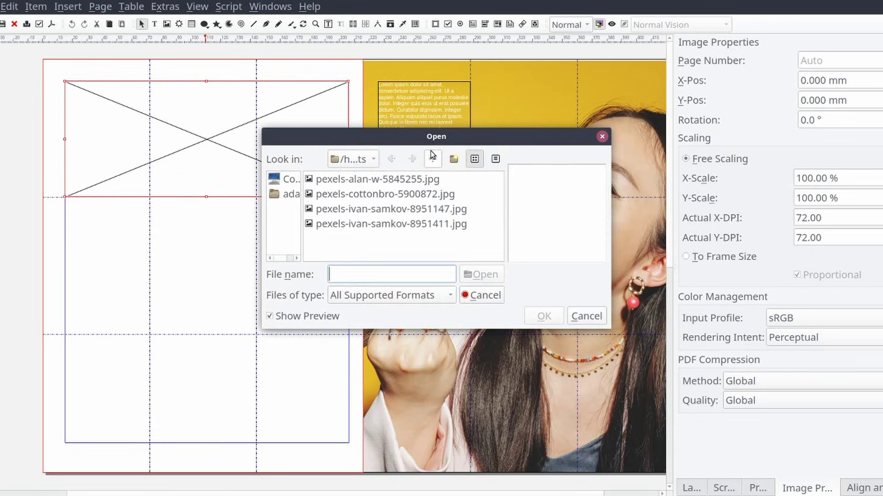
left_click(368, 194)
left_click(544, 317)
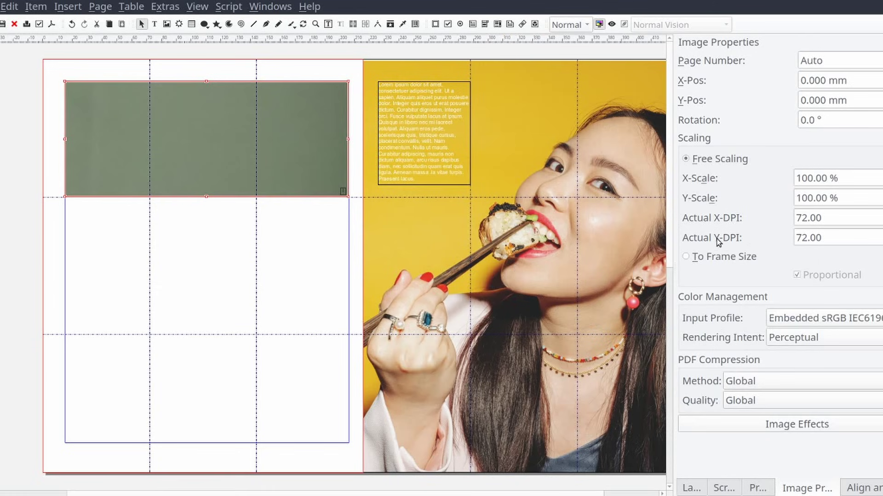
left_click(719, 256)
left_click(718, 159)
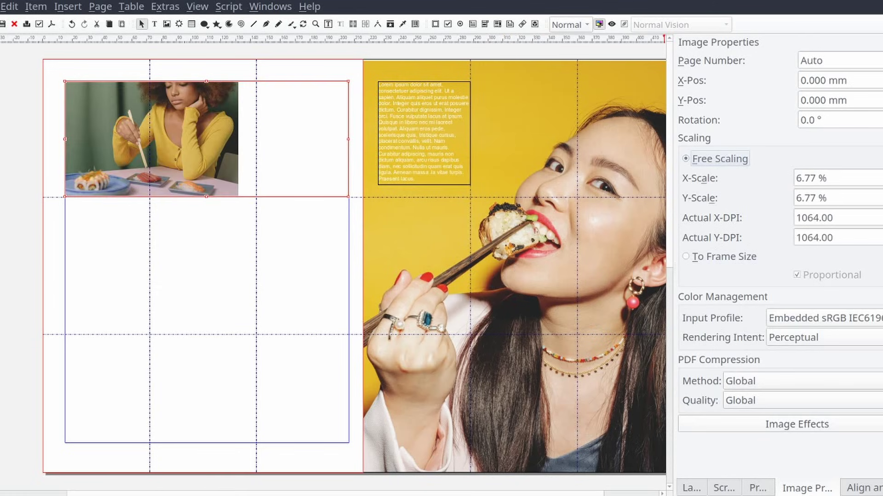
scroll(823, 179, "up", 6)
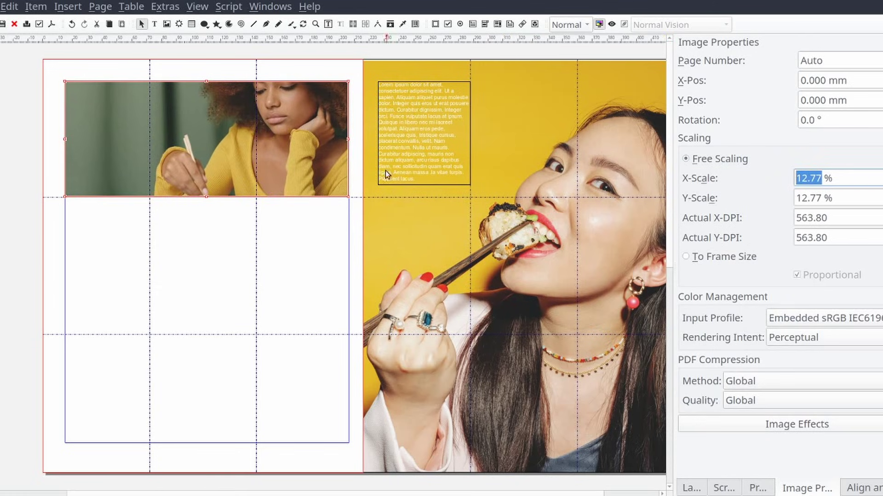
double_click(294, 161)
left_click_drag(294, 177, 298, 75)
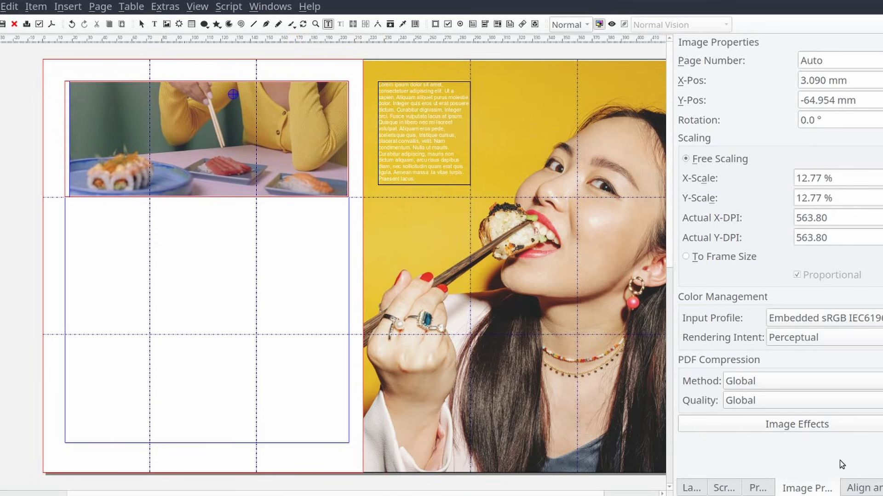
Apply a Curves image effect to the sushi photo, bending the curve into an S-shape.
left_click(777, 424)
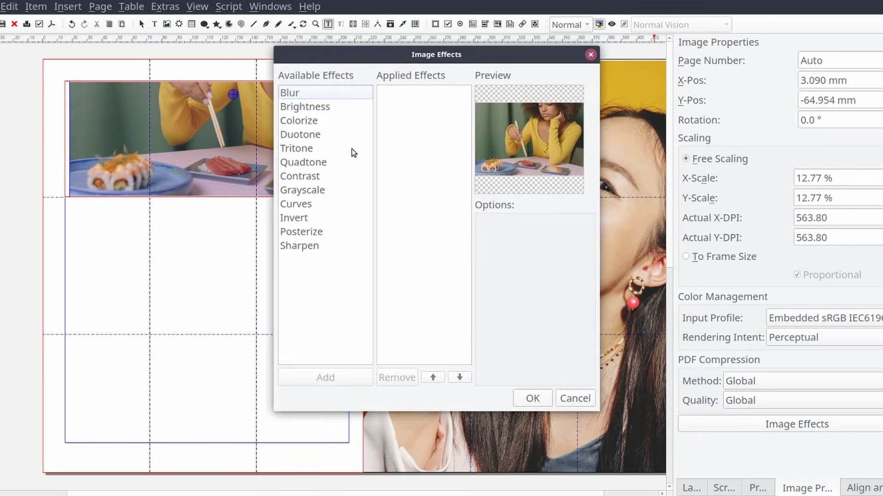
left_click(298, 204)
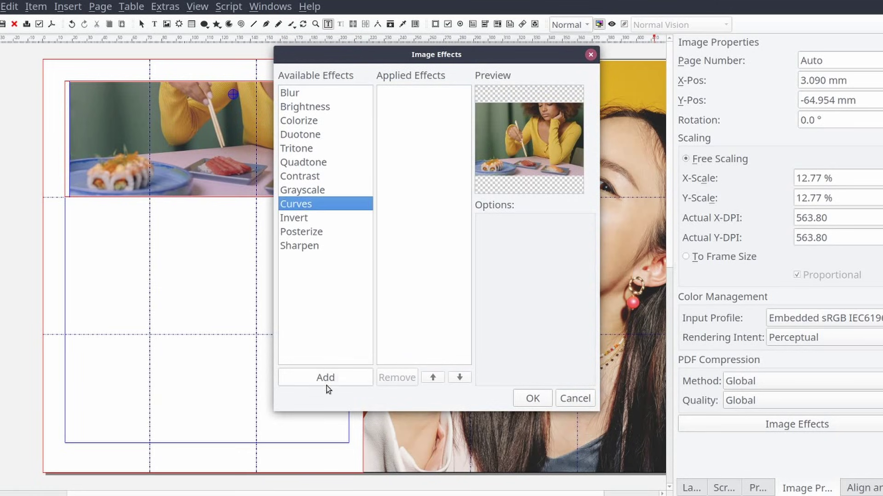
left_click(326, 381)
left_click(558, 245)
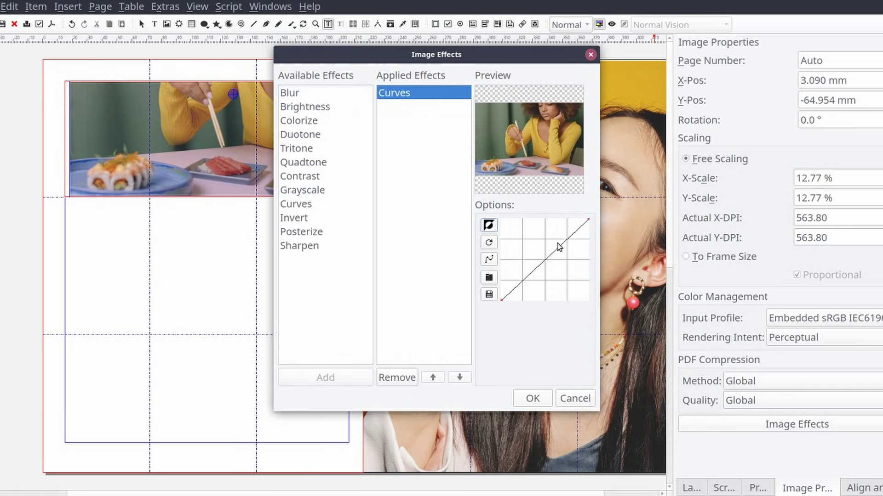
left_click_drag(560, 242, 554, 237)
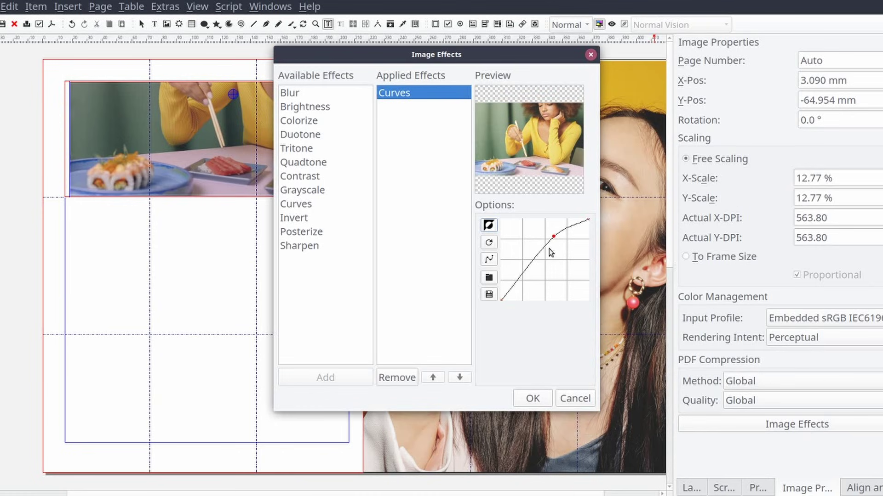
left_click_drag(525, 280, 529, 282)
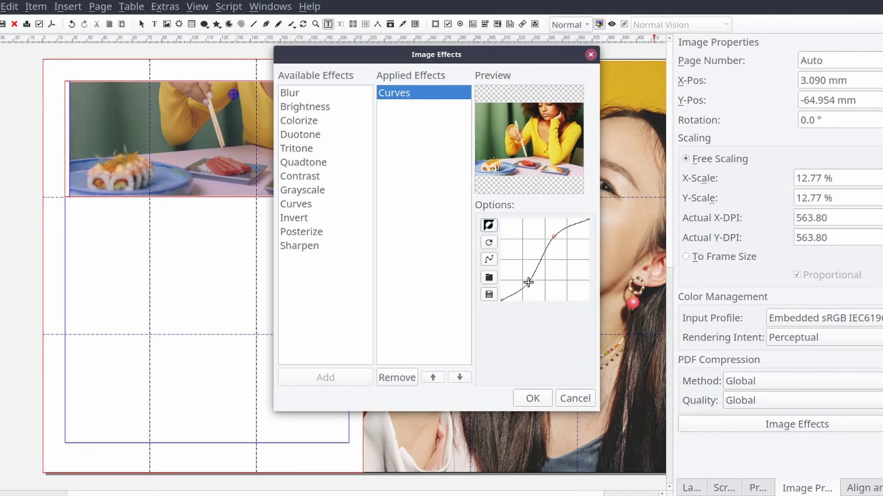
left_click(531, 400)
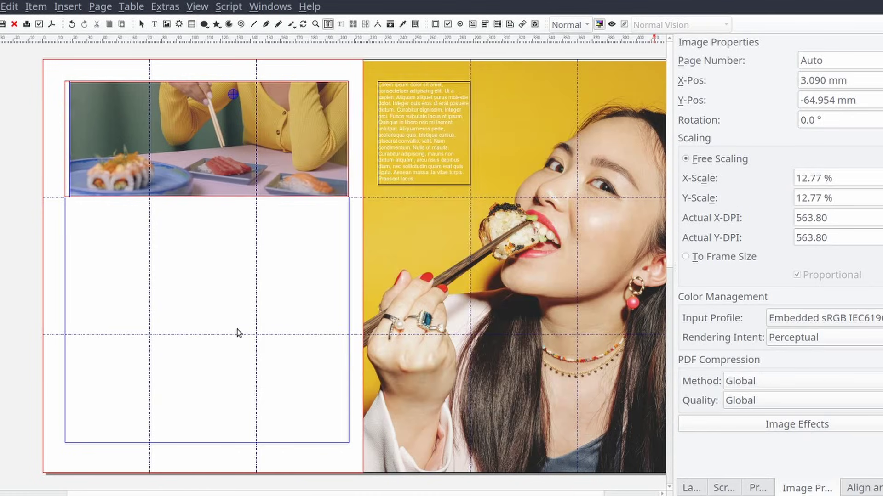
Draw a text frame snapped beneath the sushi photo, nudging the photo slightly left.
left_click(112, 243)
key("t")
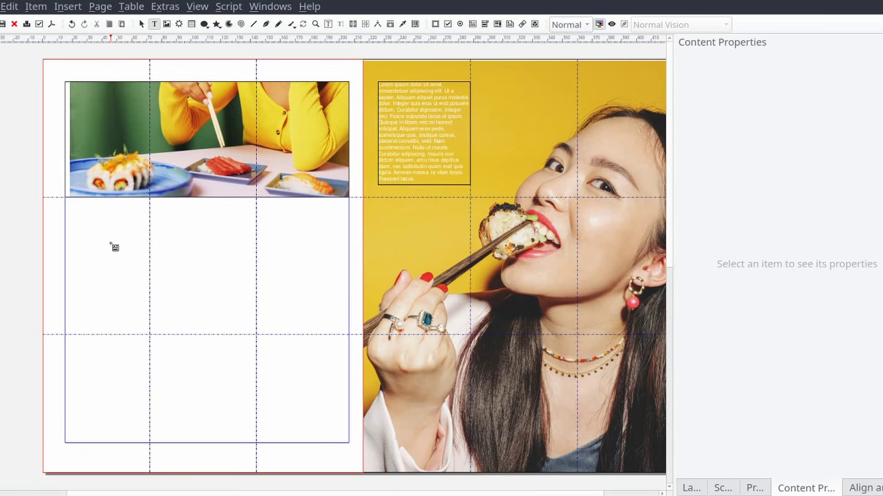
left_click_drag(73, 219, 124, 271)
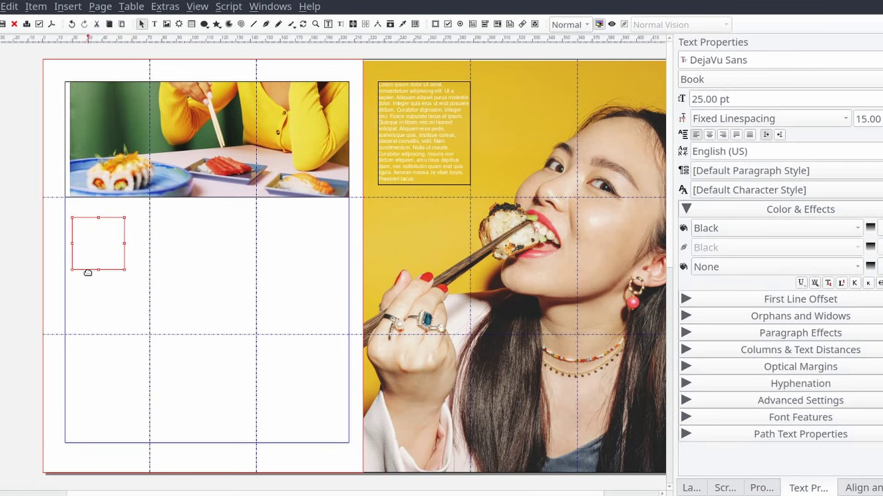
left_click(136, 153)
left_click_drag(196, 161, 191, 159)
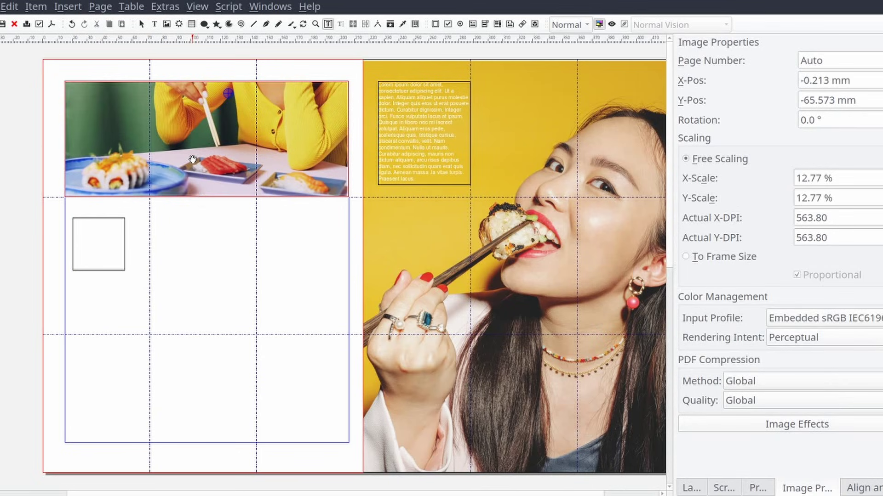
left_click(185, 271)
left_click(116, 245)
left_click_drag(104, 256, 348, 223)
Type 'Title Here' in the frame and set it to Arial 75 pt.
double_click(188, 219)
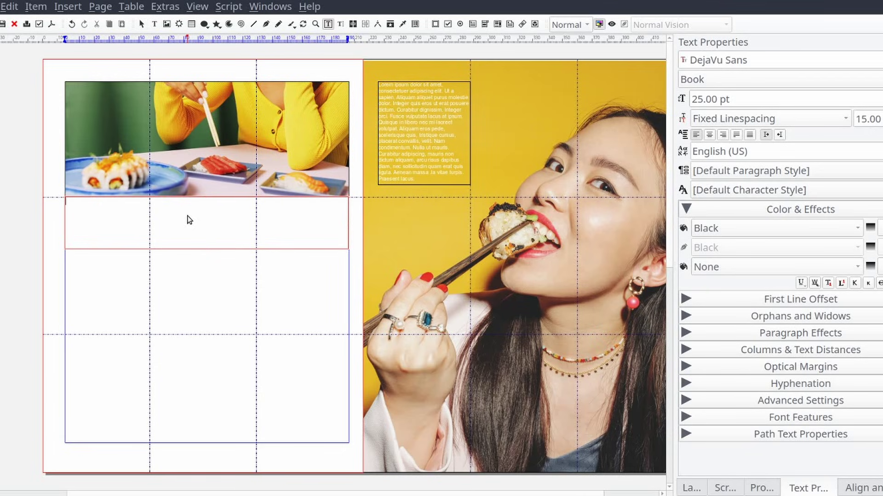
type("Title Here")
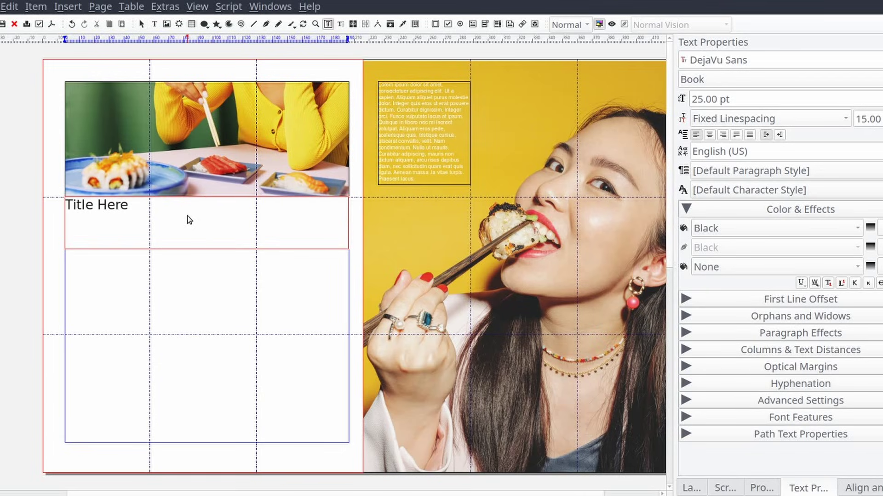
key("ctrl+a")
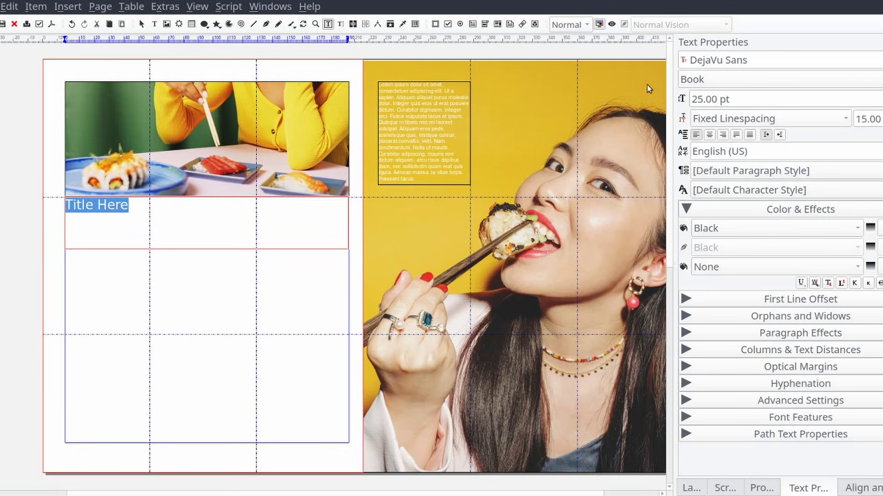
triple_click(734, 98)
type("75")
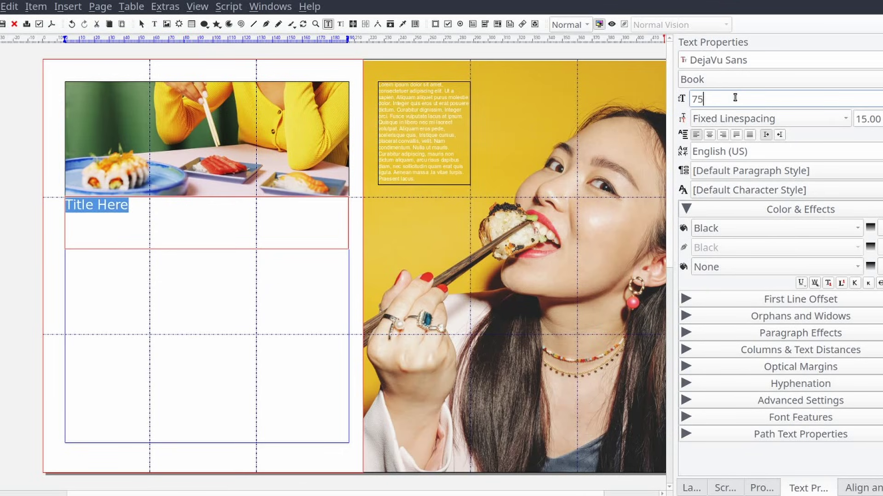
key("Return")
triple_click(747, 64)
type("Arial")
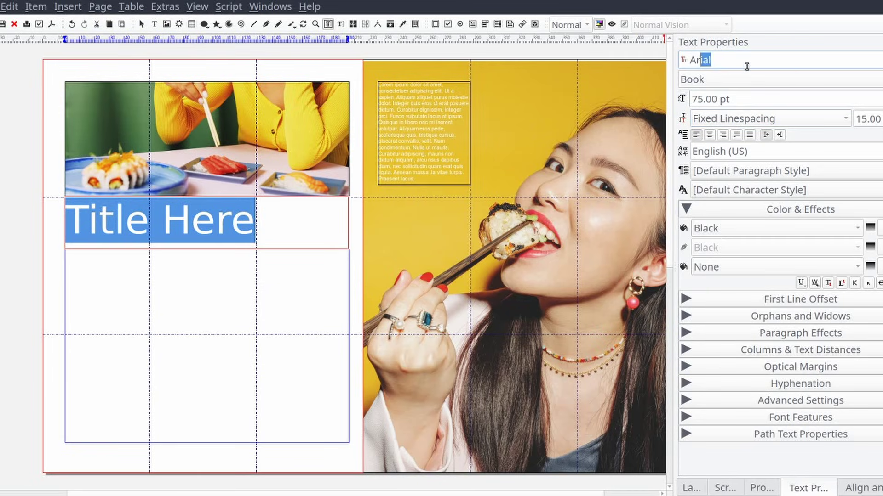
key("Return")
Shorten the title frame's height to fit the heading snugly.
left_click(196, 272)
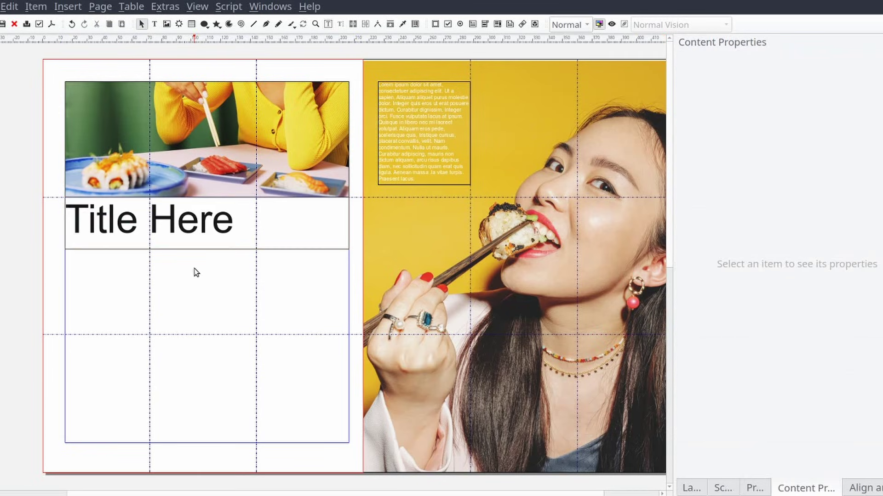
left_click(192, 235)
left_click(177, 281)
left_click(202, 240)
left_click_drag(208, 247, 206, 242)
left_click(206, 284)
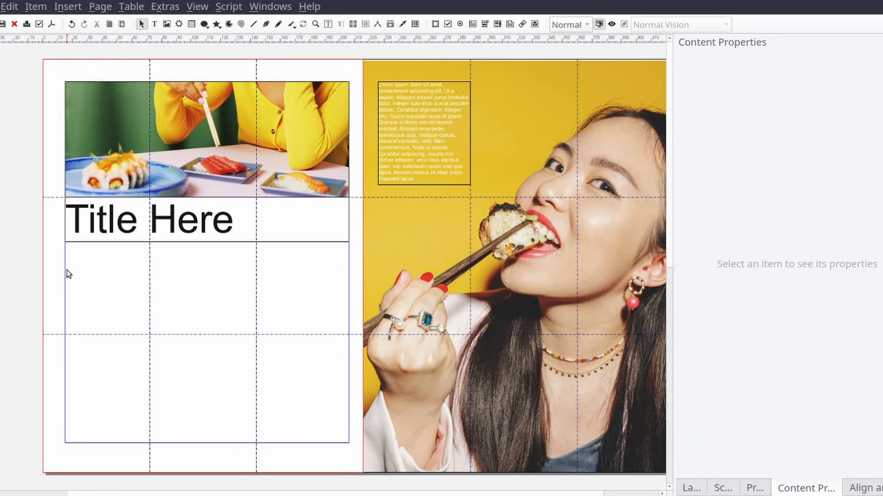
Draw a body text frame below the title and fill it with 5 sample paragraphs.
key("t")
left_click_drag(66, 244, 348, 440)
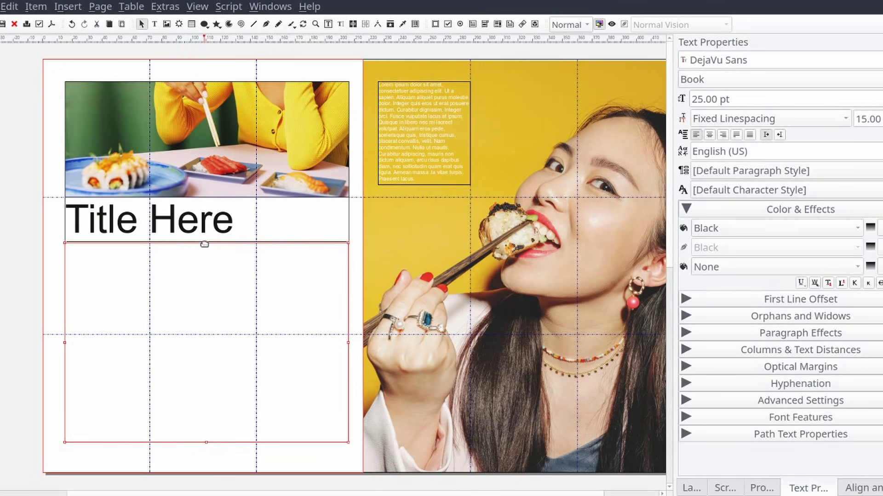
mouse_move(204, 244)
left_mouse_down()
mouse_move(205, 263)
mouse_move(206, 244)
left_mouse_up()
right_click(230, 321)
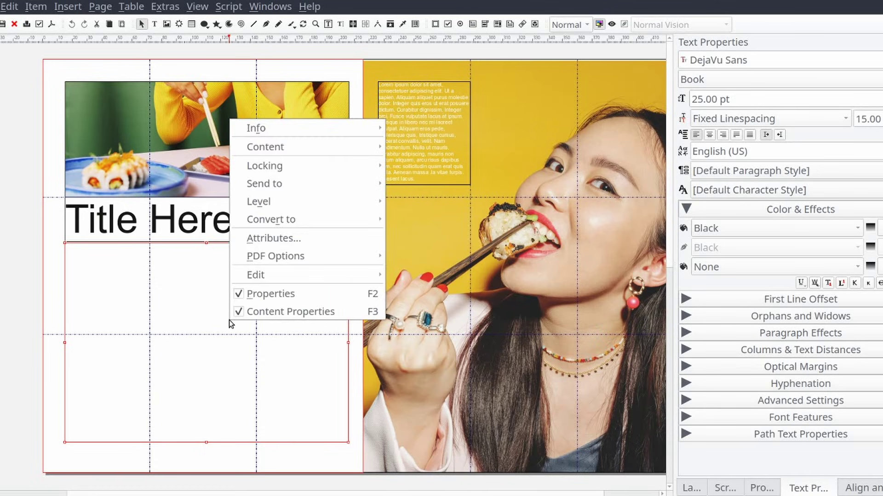
mouse_move(298, 147)
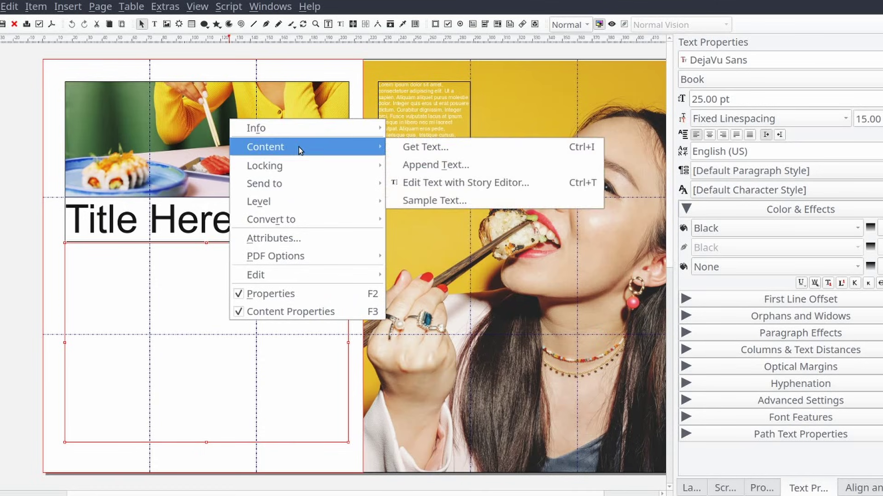
left_click(463, 200)
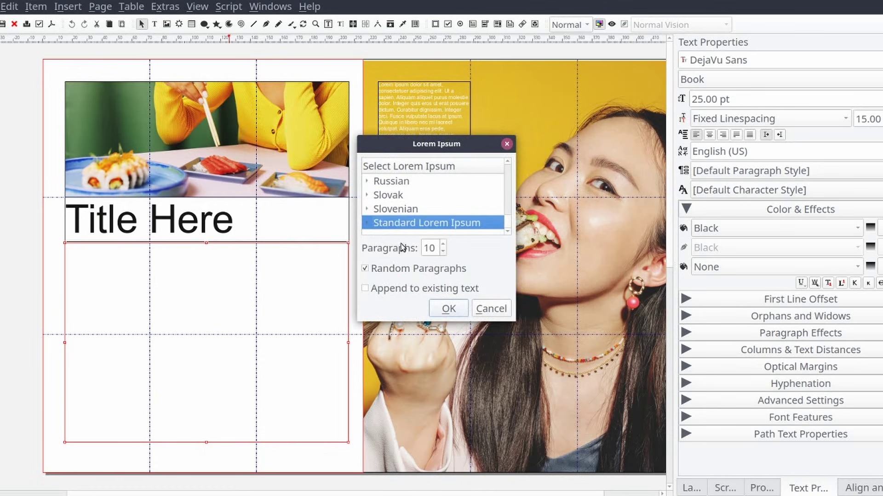
double_click(429, 248)
type("5")
key("Tab")
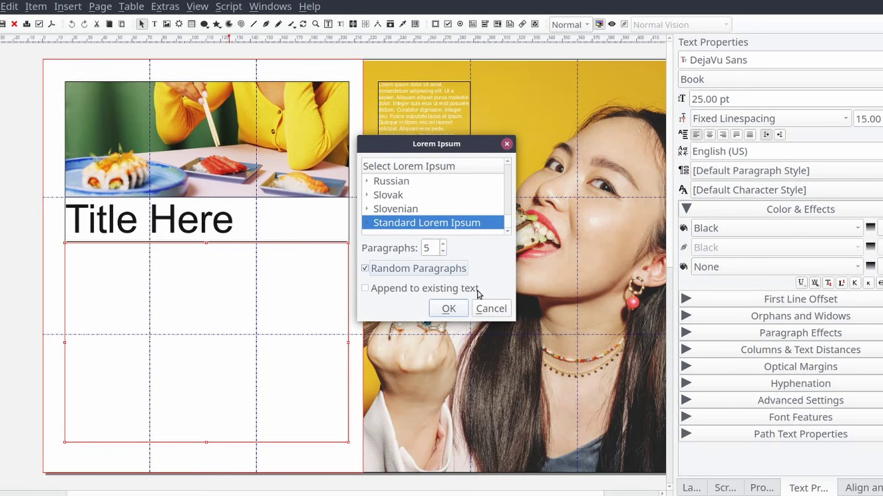
left_click(449, 309)
Set all the body text to Arial 12 pt and preview the spread.
double_click(206, 336)
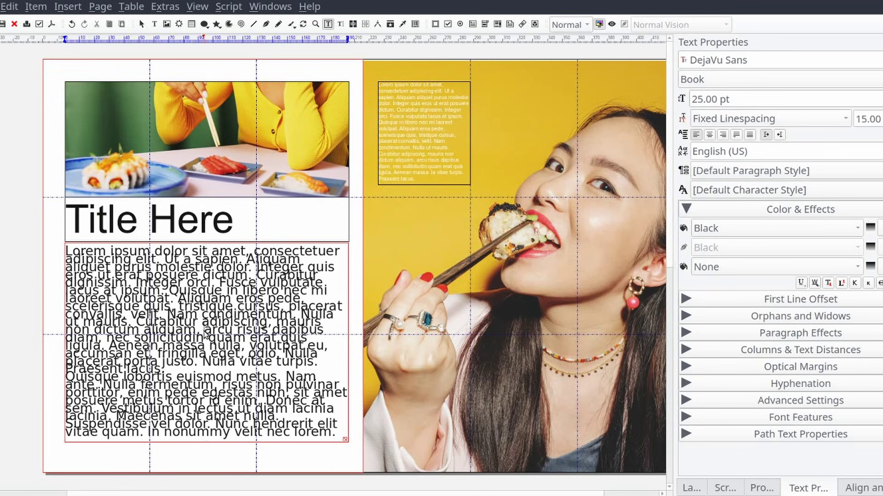
key("ctrl+a")
triple_click(765, 56)
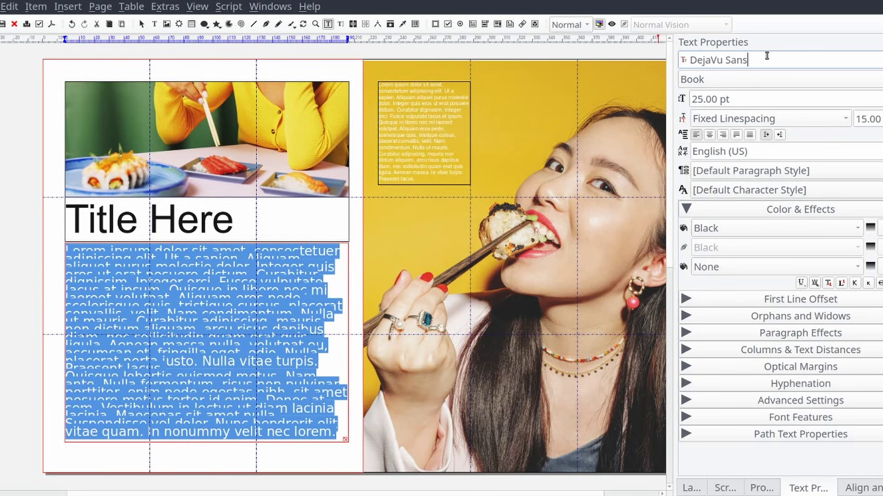
type("Arial")
key("Return")
triple_click(731, 98)
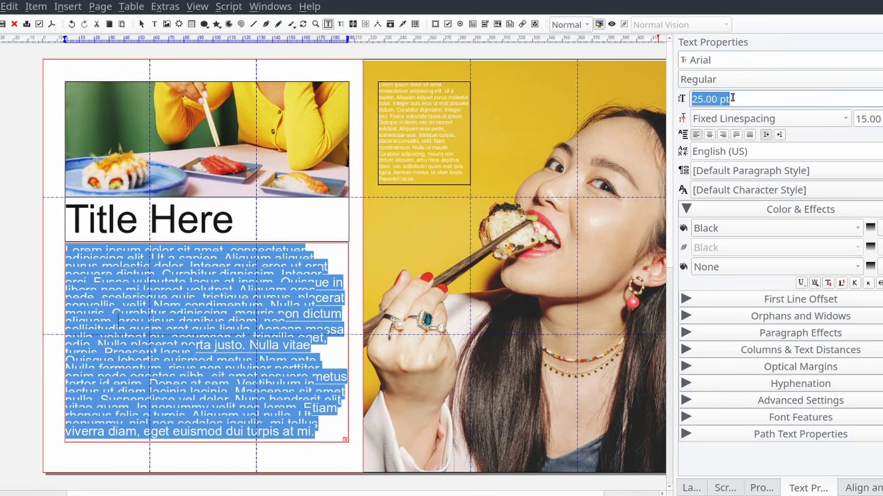
type("12")
key("Return")
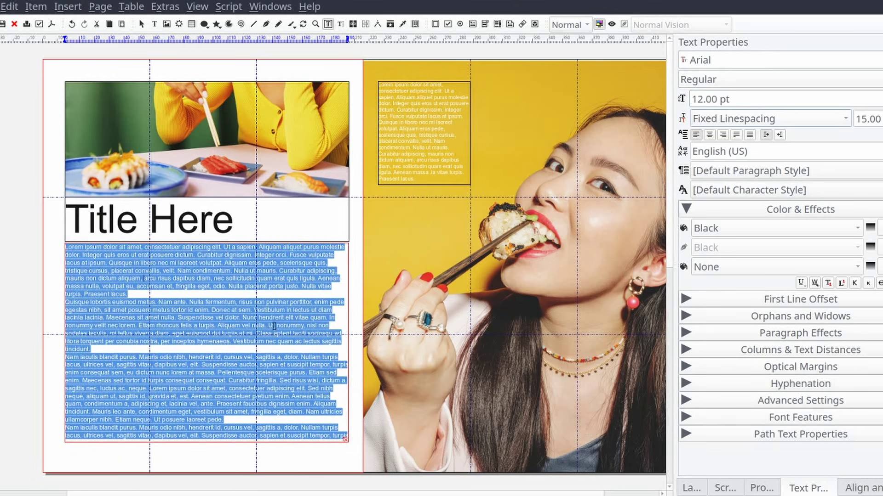
left_click(138, 303)
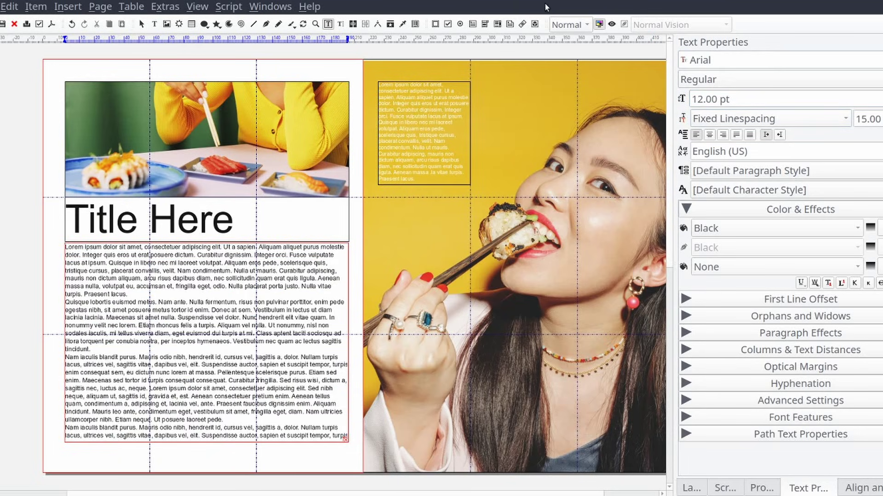
left_click(612, 24)
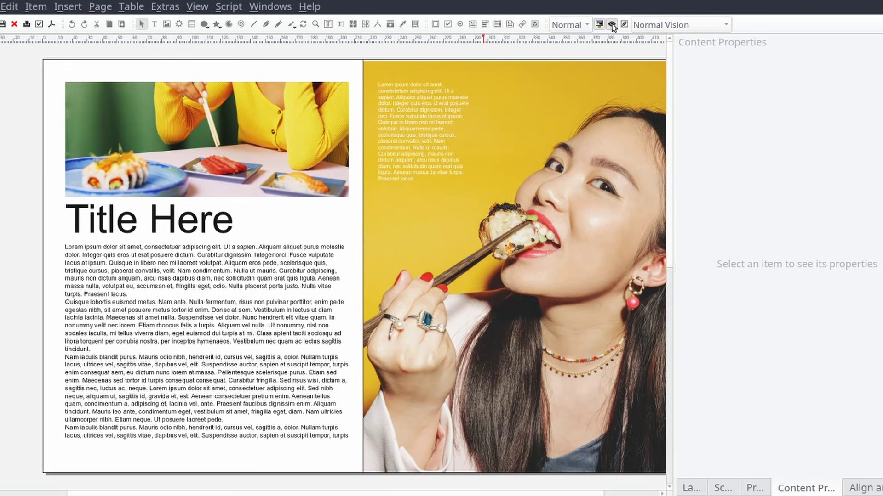
Split the body text frame into two columns, checking the result in preview.
left_click(612, 24)
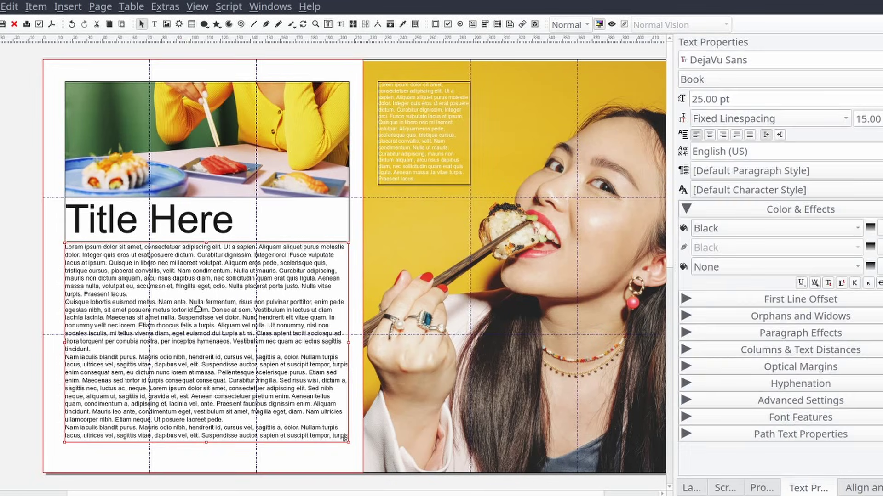
left_click(40, 324)
left_click(172, 328)
left_click(686, 210)
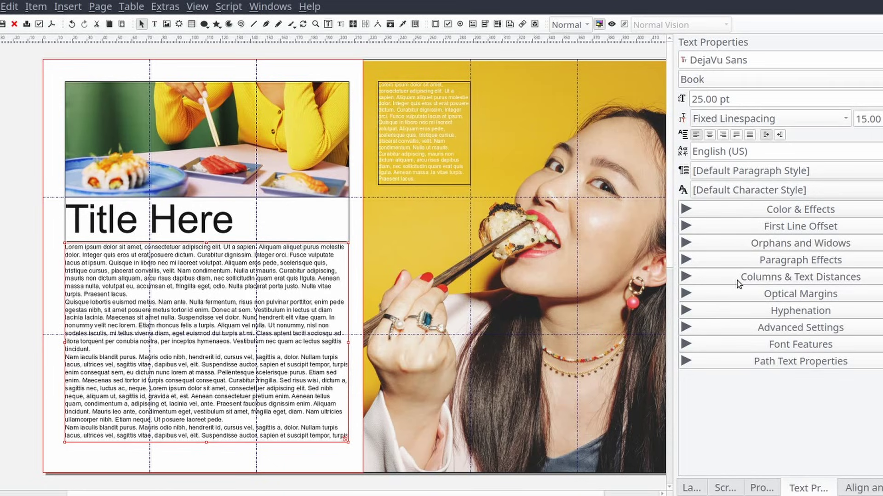
left_click(687, 277)
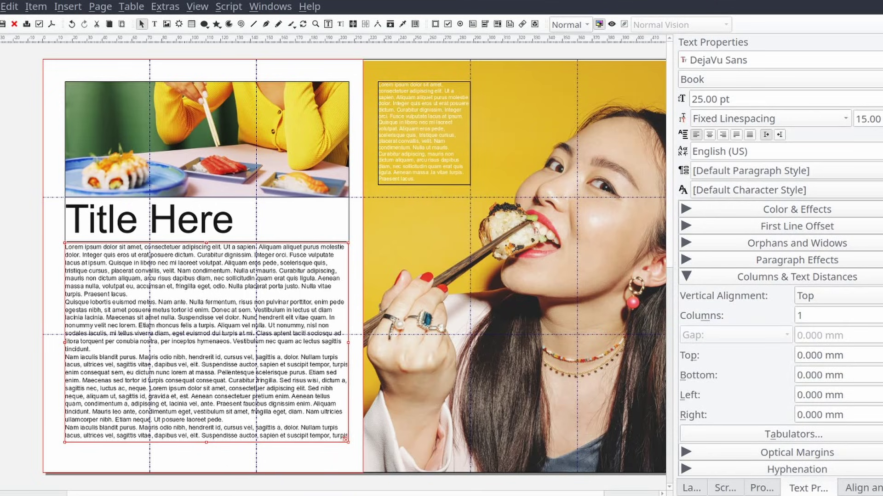
left_click(880, 313)
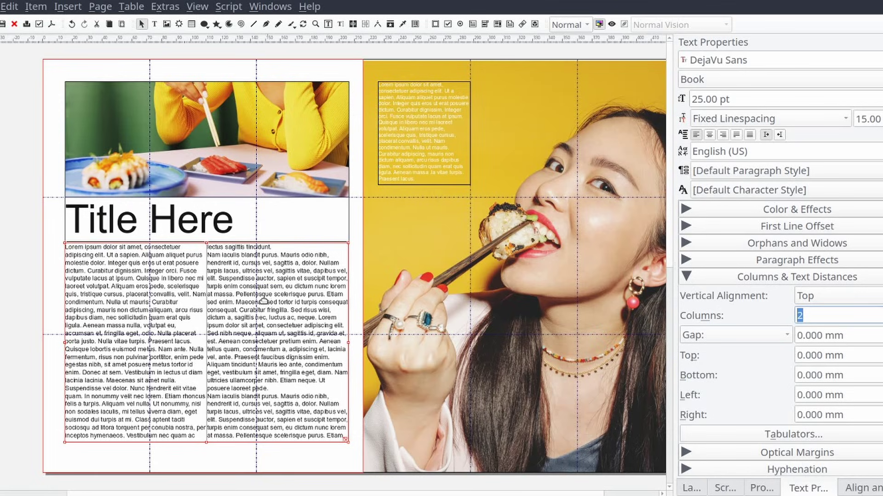
left_click(612, 24)
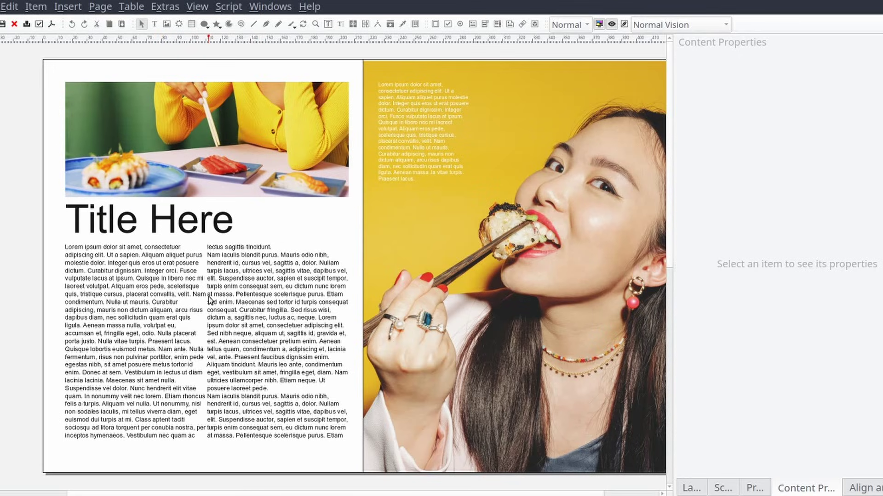
left_click(612, 24)
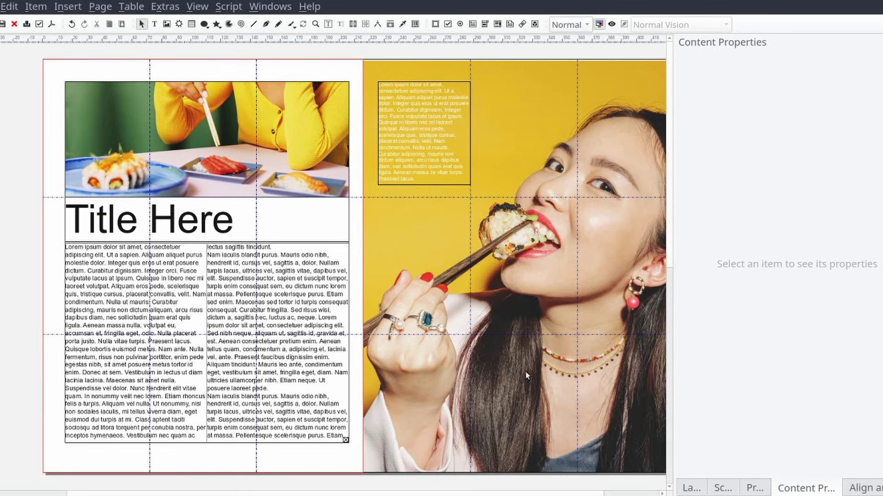
left_click(302, 366)
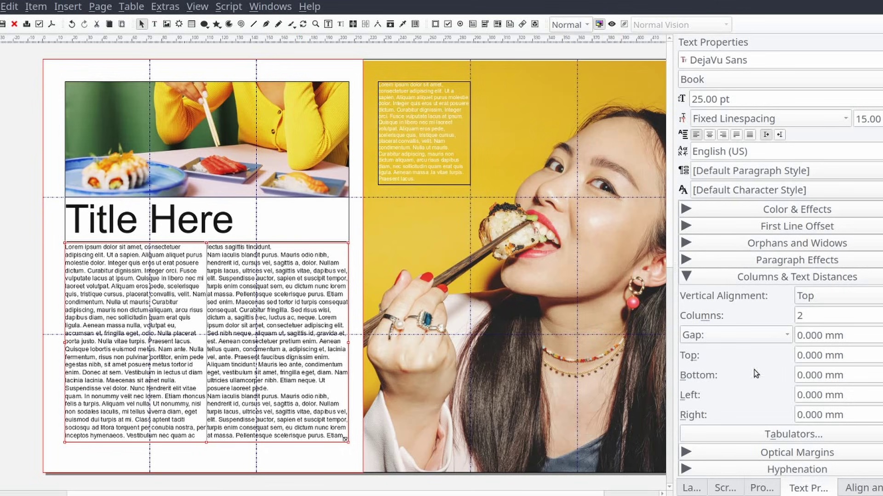
Set the column gap and top, bottom, left and right text distances to 5 mm.
triple_click(811, 335)
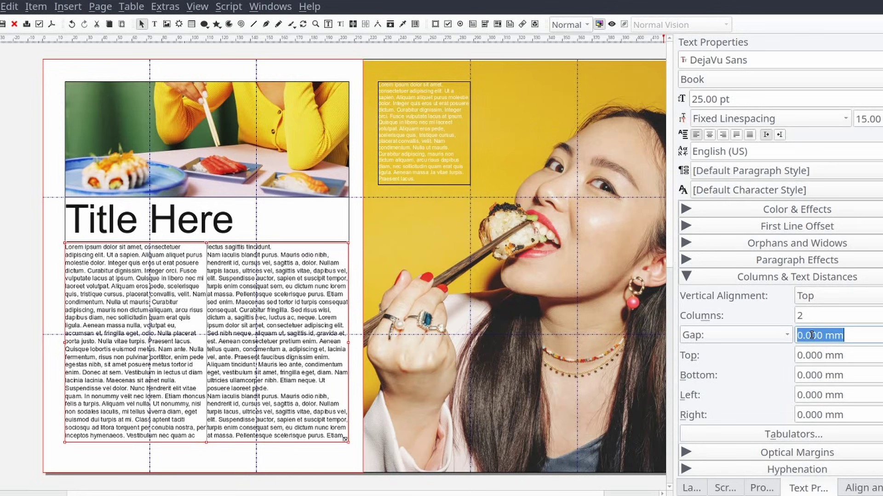
type("5")
key("Tab")
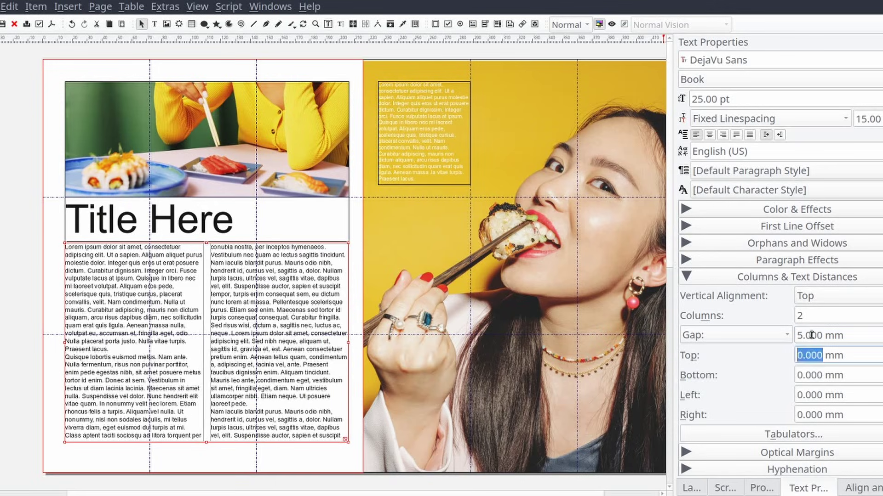
type("5")
key("Tab")
type("5")
key("Tab")
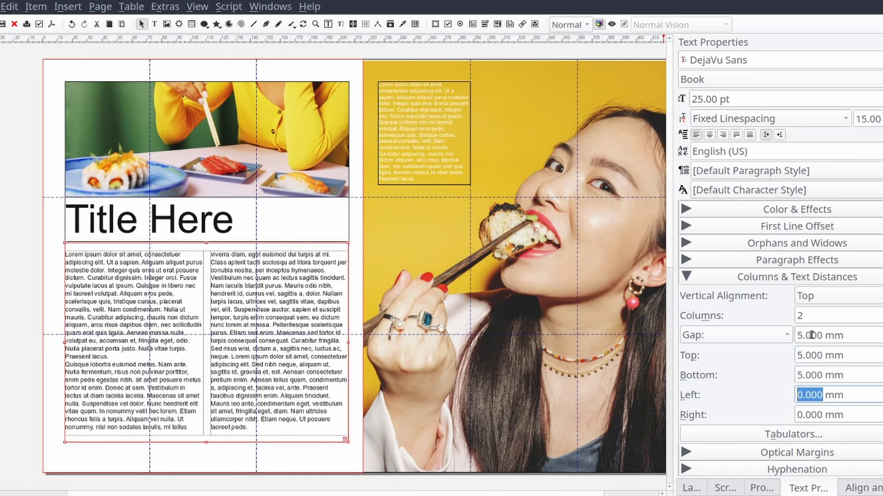
type("5")
key("Tab")
type("5")
key("Tab")
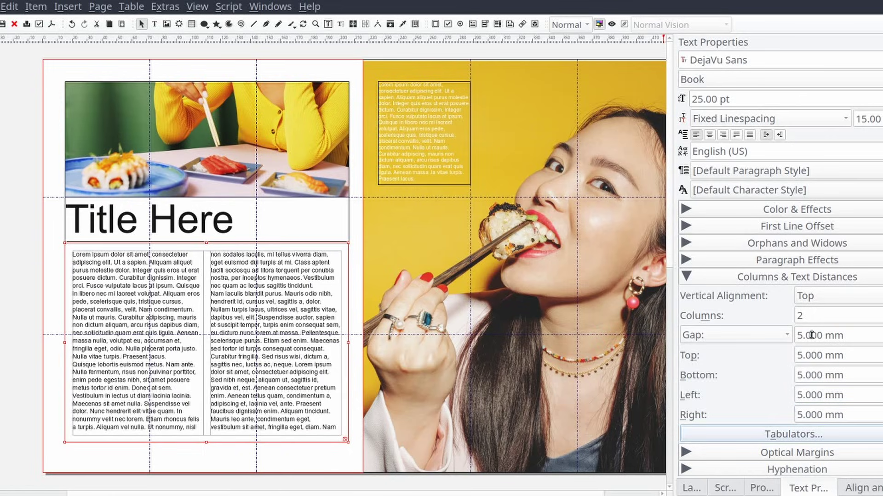
Delete the closing text at the end of the right column, starting with the word 'Nam'.
left_click(227, 400)
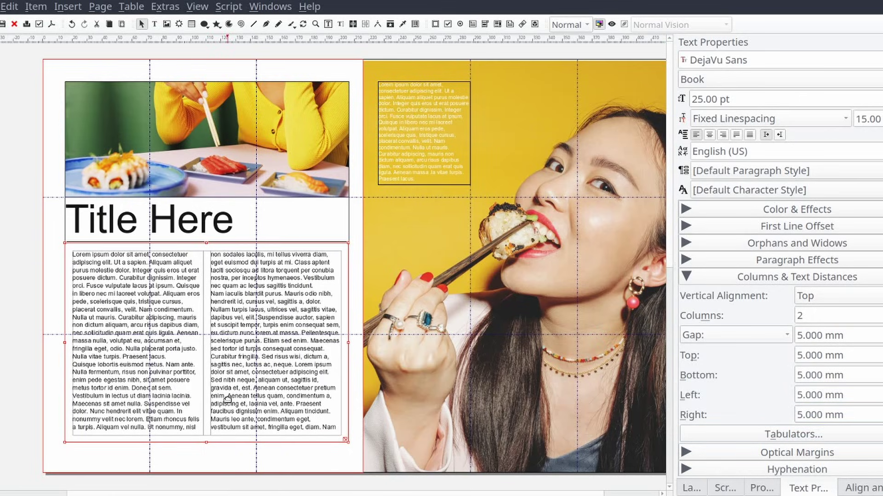
double_click(300, 419)
double_click(329, 428)
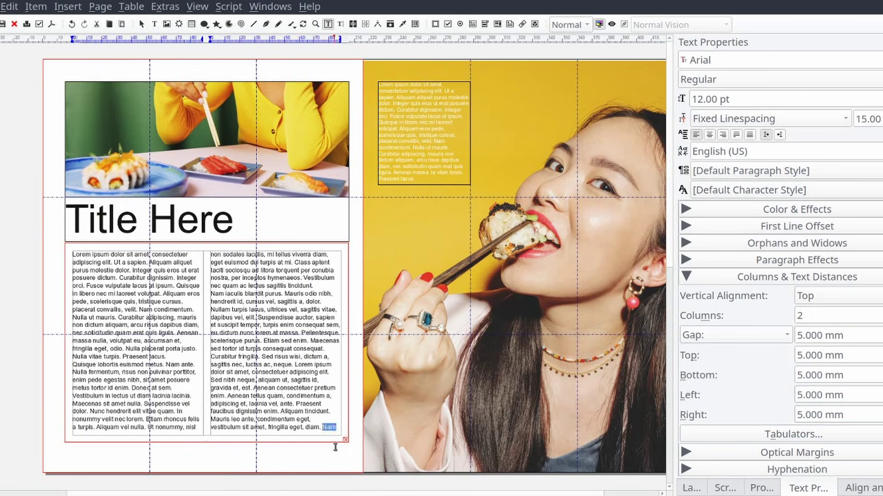
key("BackSpace")
key("shift+Up")
key("shift+Up")
key("shift+Up")
key("shift+Up")
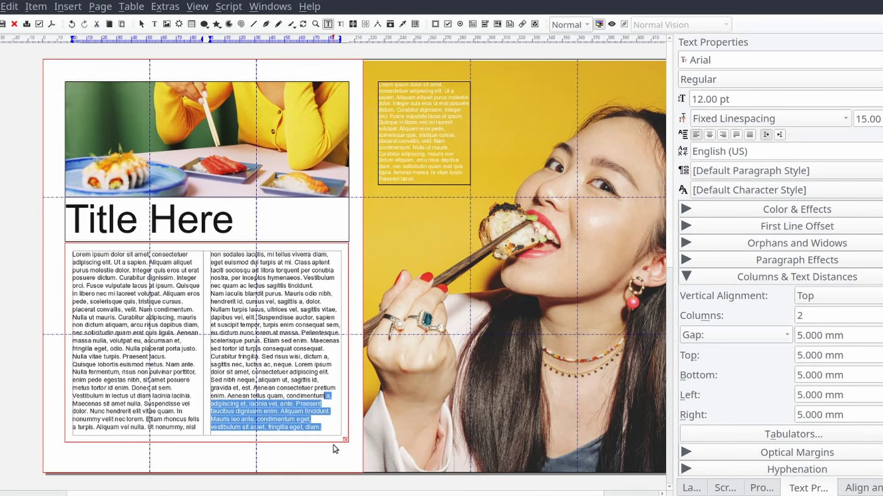
key("BackSpace")
key("shift+Down")
key("shift+Down")
key("shift+Down")
key("shift+Down")
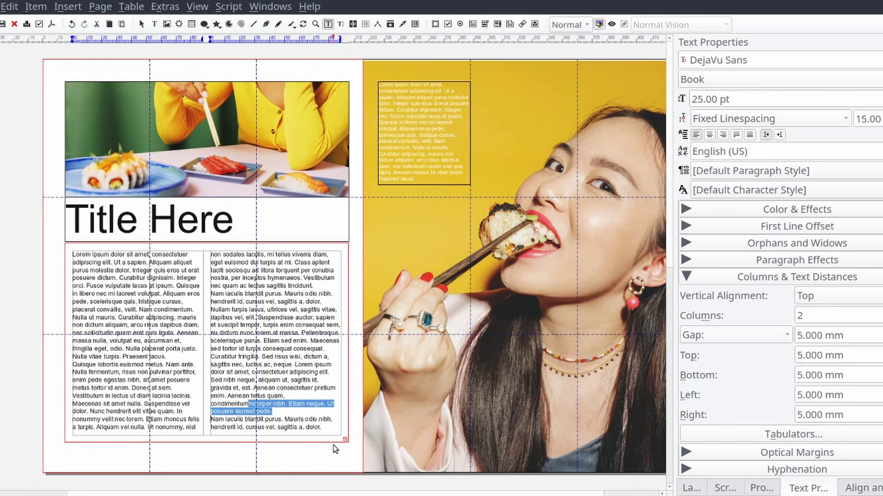
key("BackSpace")
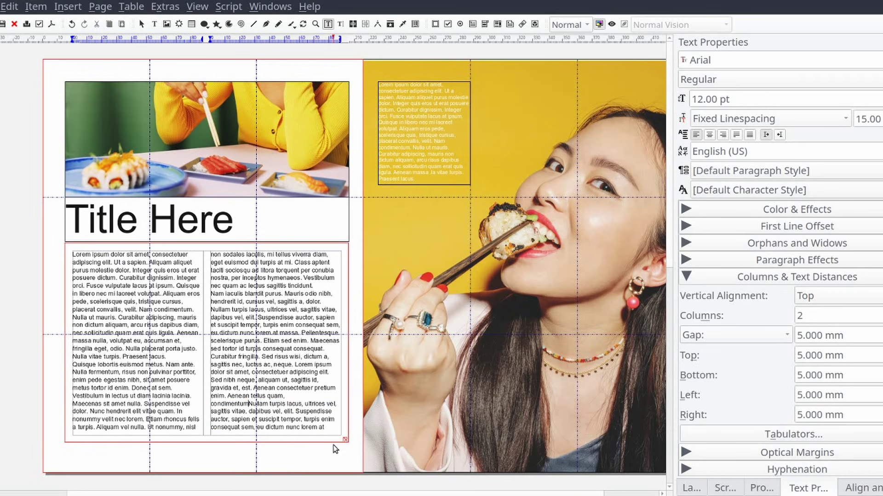
key("shift+Down")
key("shift+Down")
key("shift+Down")
key("shift+Down")
key("BackSpace")
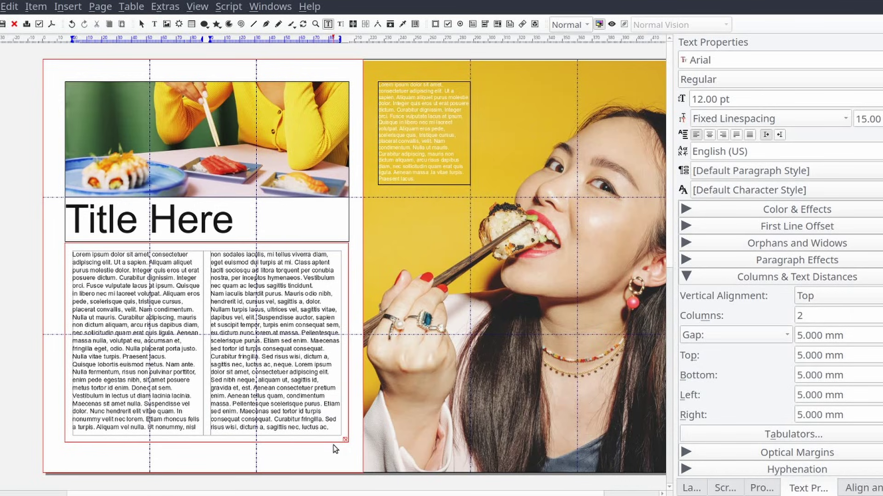
key("shift+Down")
key("shift+Down")
key("shift+Down")
key("shift+Down")
key("BackSpace")
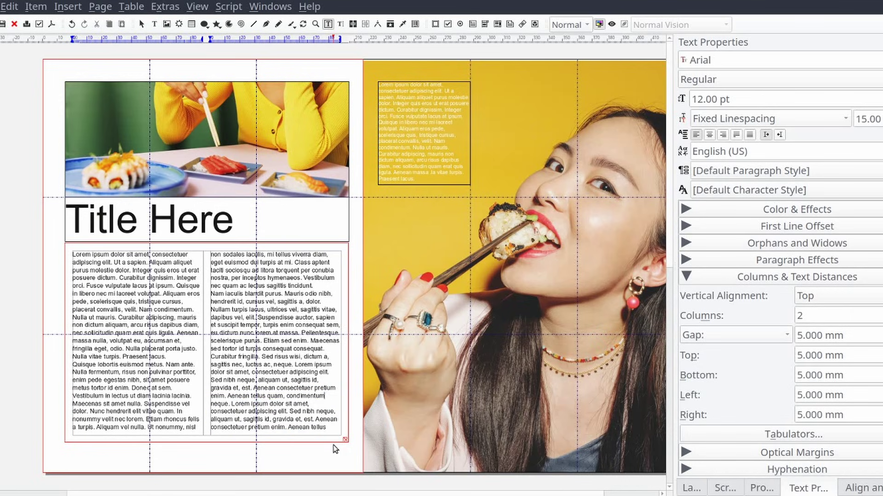
Scroll to the next blank spread and draw an image frame covering its whole left page.
left_click(613, 23)
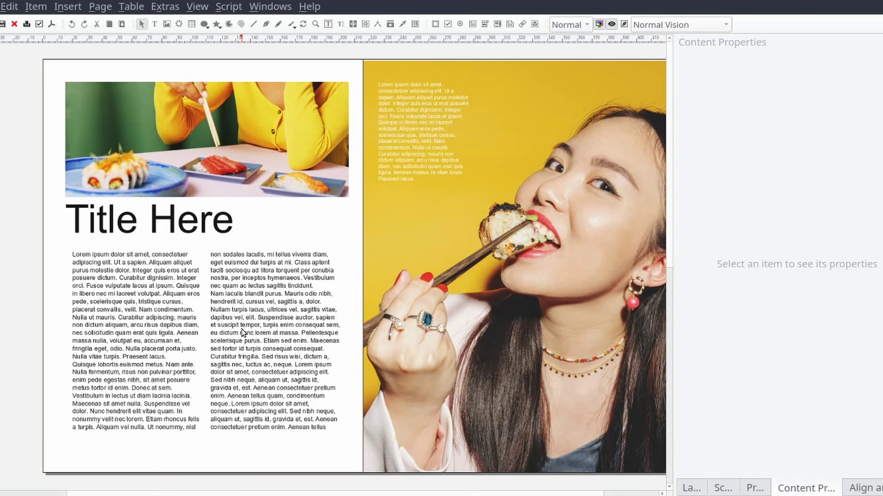
scroll(272, 494, "right", 2)
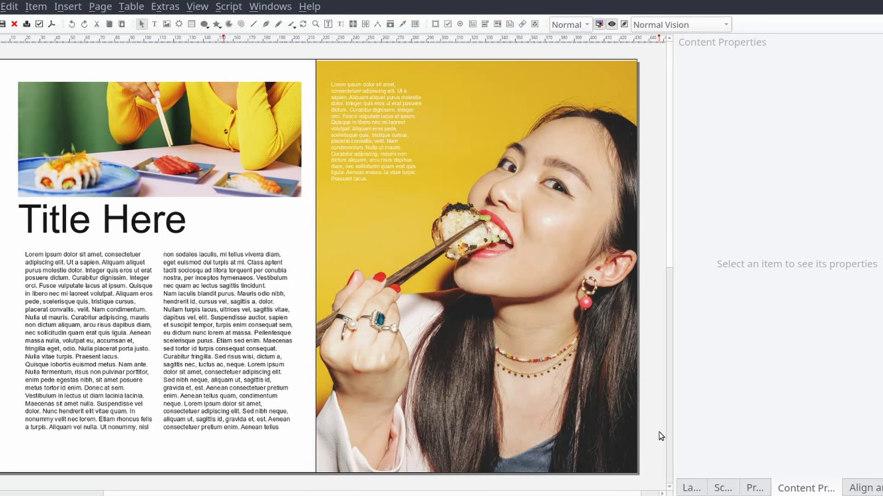
scroll(658, 432, "down", 6)
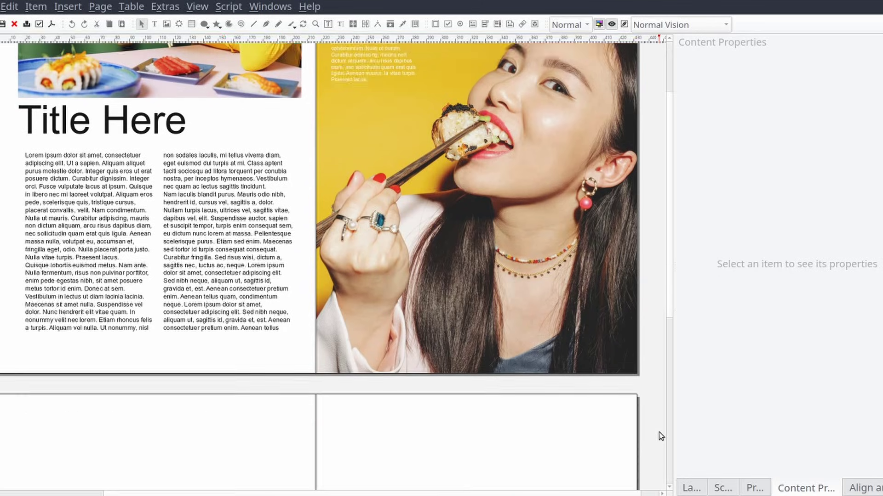
scroll(658, 432, "down", 3)
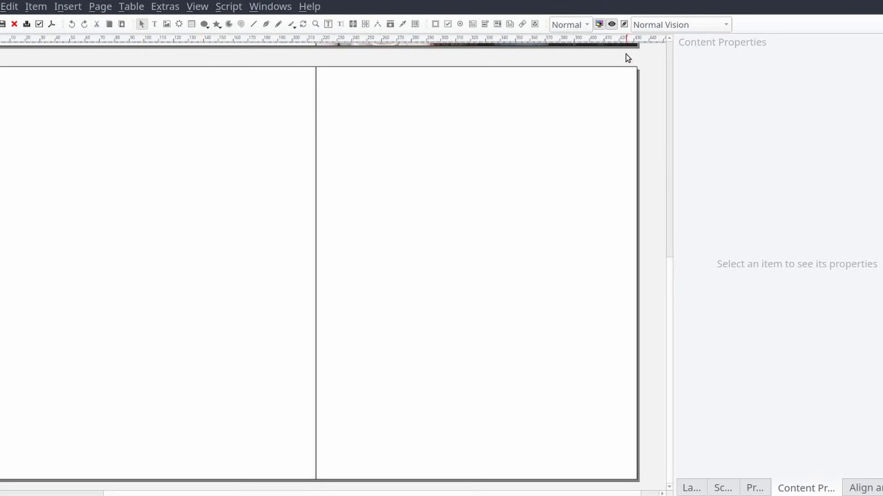
left_click(612, 24)
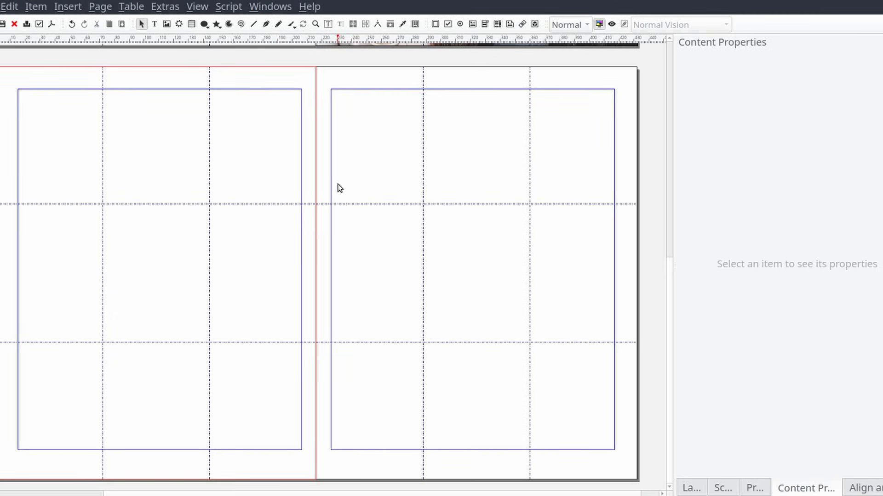
key("i")
mouse_move(201, 161)
left_mouse_down()
mouse_move(150, 207)
mouse_move(22, 101)
mouse_move(41, 111)
mouse_move(27, 97)
mouse_move(325, 420)
mouse_move(305, 473)
mouse_move(315, 479)
left_mouse_up()
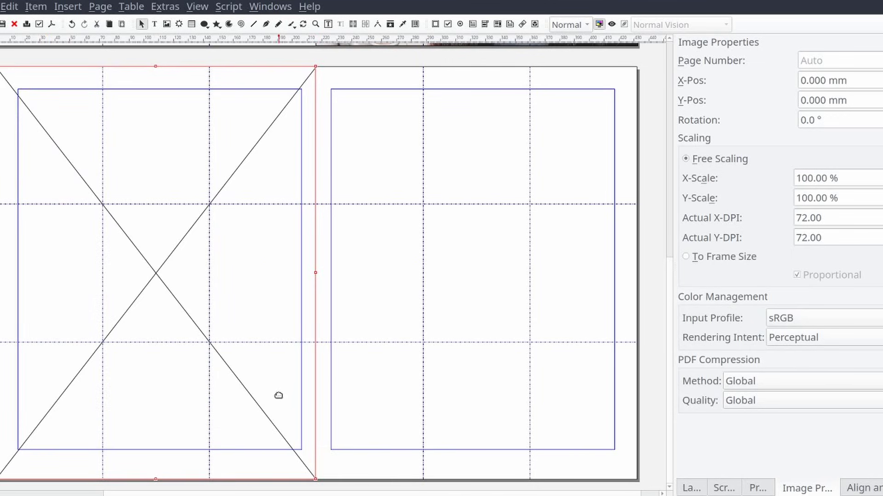
Load pexels-alan-w-5845255.jpg into the frame, scale it to 26.64% and shift it into place.
right_click(170, 204)
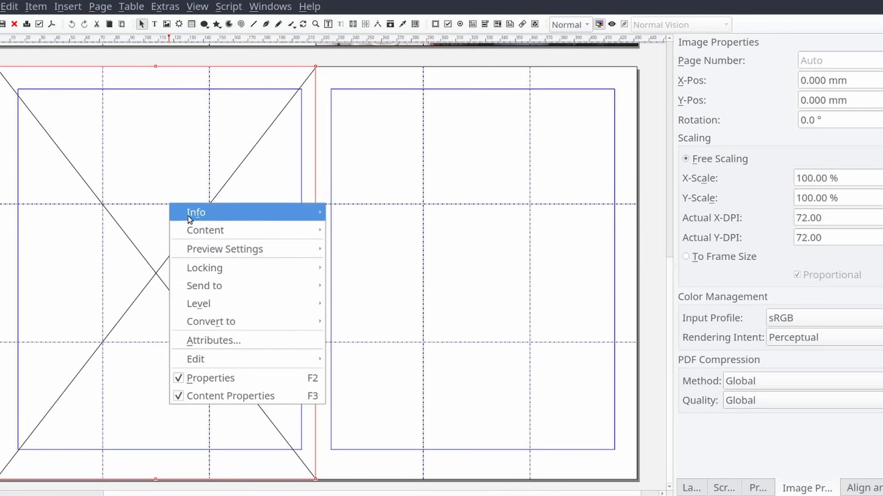
mouse_move(198, 230)
left_click(341, 234)
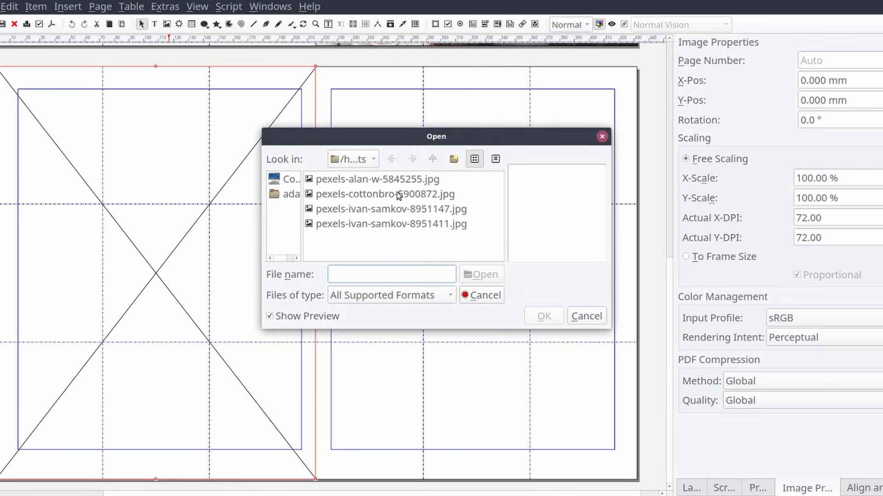
left_click(396, 183)
left_click(541, 314)
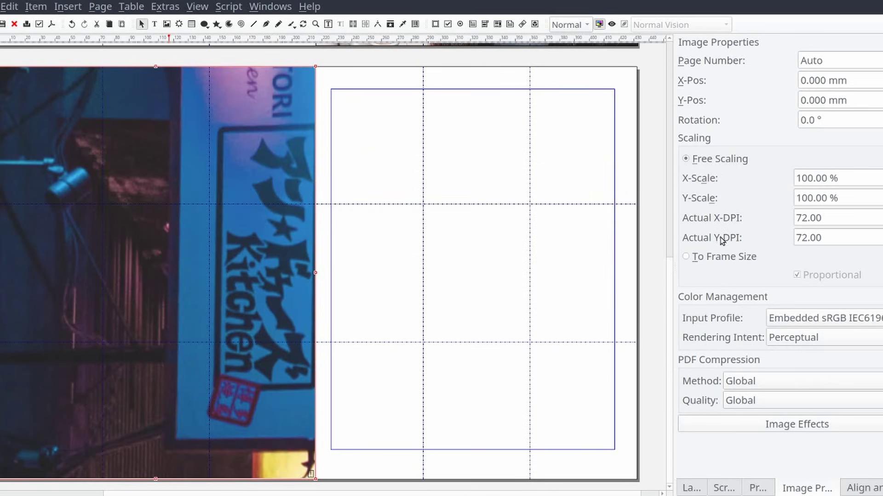
left_click(720, 258)
left_click(718, 161)
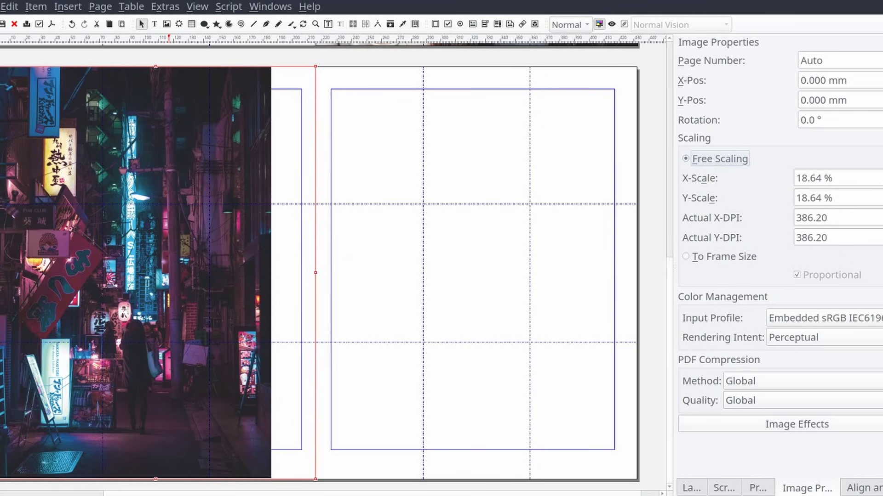
key("Up")
key("Up")
key("Up")
key("Up")
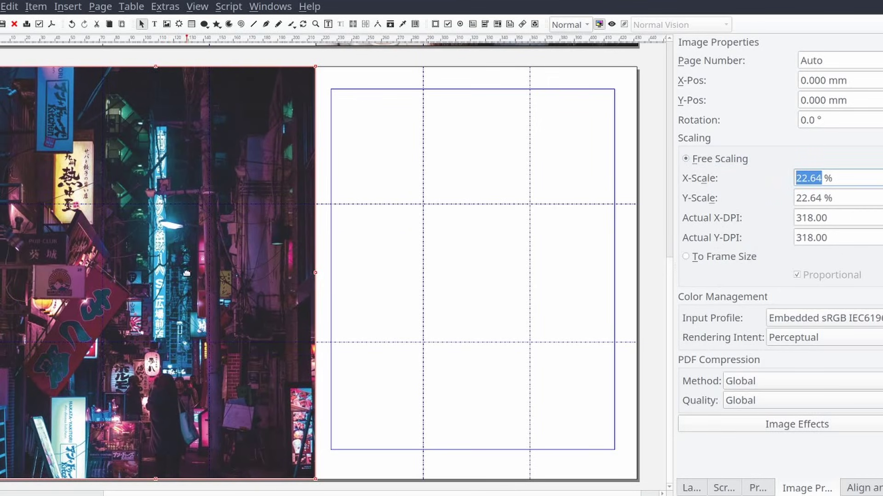
key("Up")
key("Up")
key("Up")
key("Up")
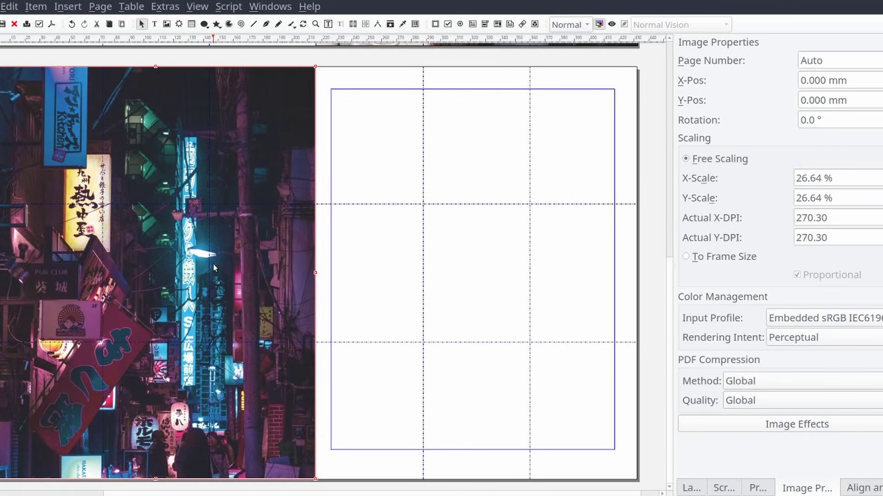
mouse_move(213, 264)
left_mouse_down()
mouse_move(223, 275)
mouse_move(223, 259)
left_mouse_up()
Add a small text frame at the top-left of the right page containing the letter R.
key("Escape")
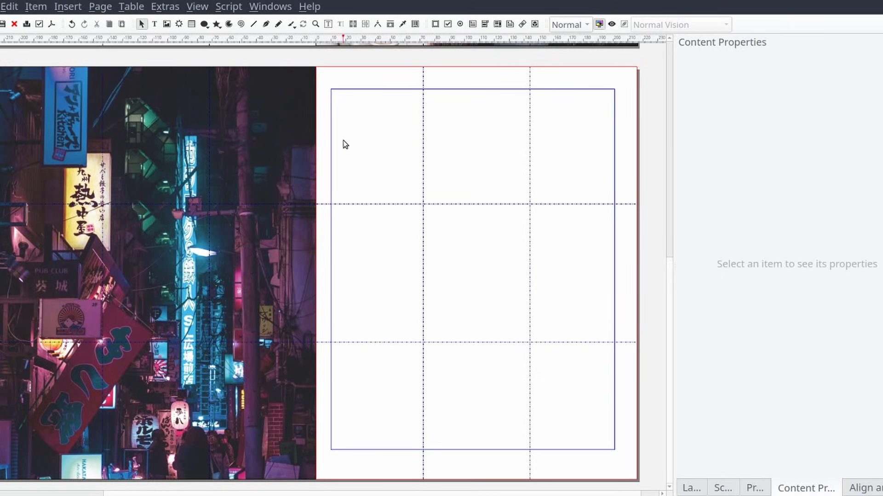
key("t")
left_click(350, 133)
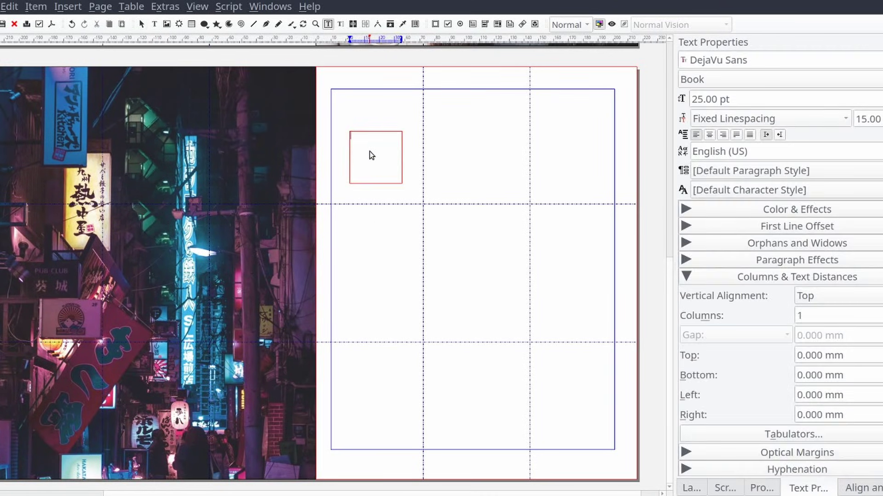
type("R")
Try display fonts on the R, starting with Delta Hey Max Nine and browsing the font list.
left_click(758, 60)
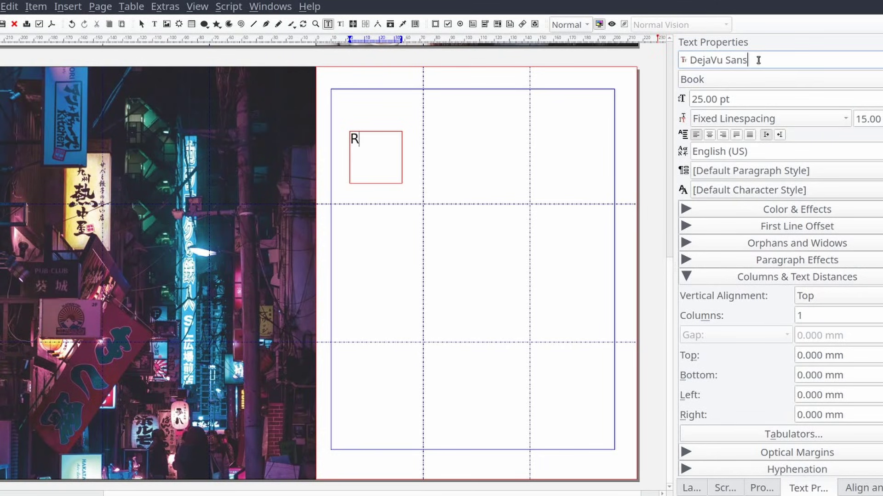
left_click(368, 144)
double_click(368, 144)
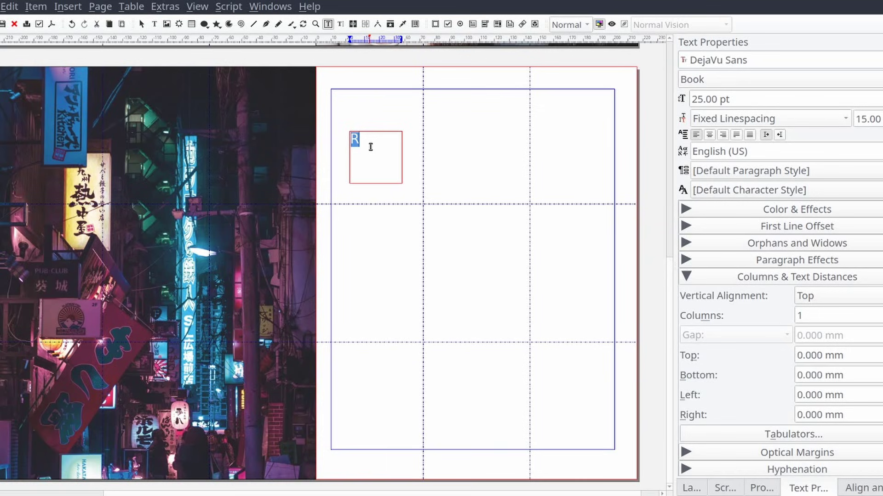
left_click(766, 59)
key("ctrl+a")
type("Delta Hey Max Nine")
scroll(766, 59, "down", 4)
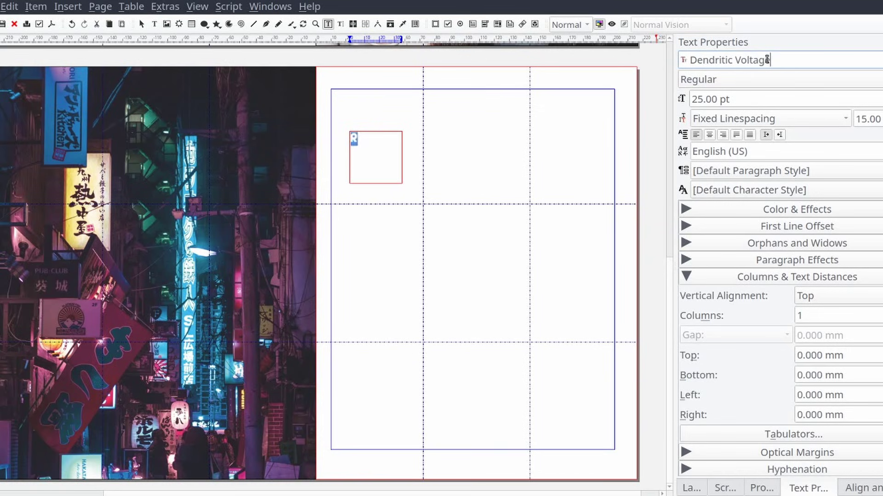
scroll(767, 59, "down", 2)
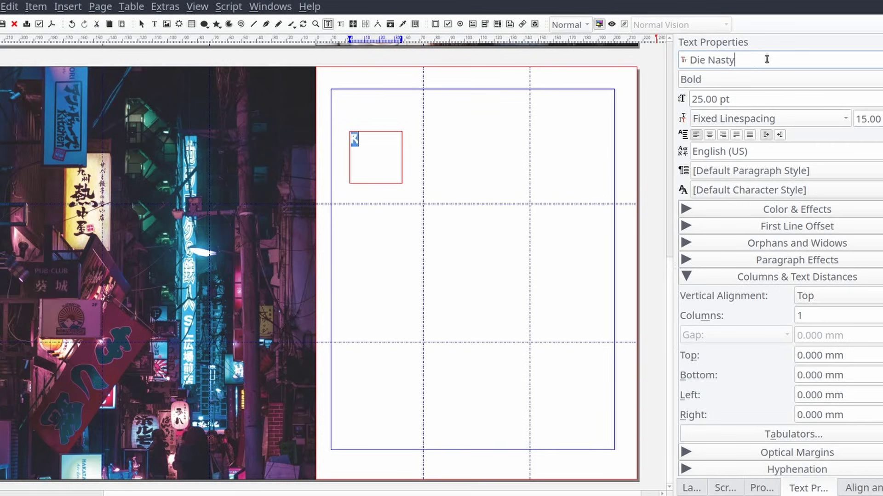
scroll(766, 59, "down", 4)
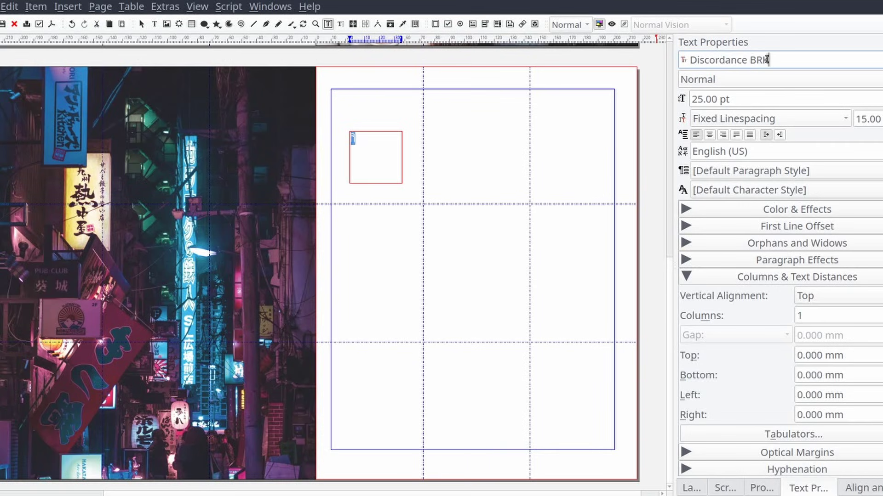
scroll(766, 59, "down", 3)
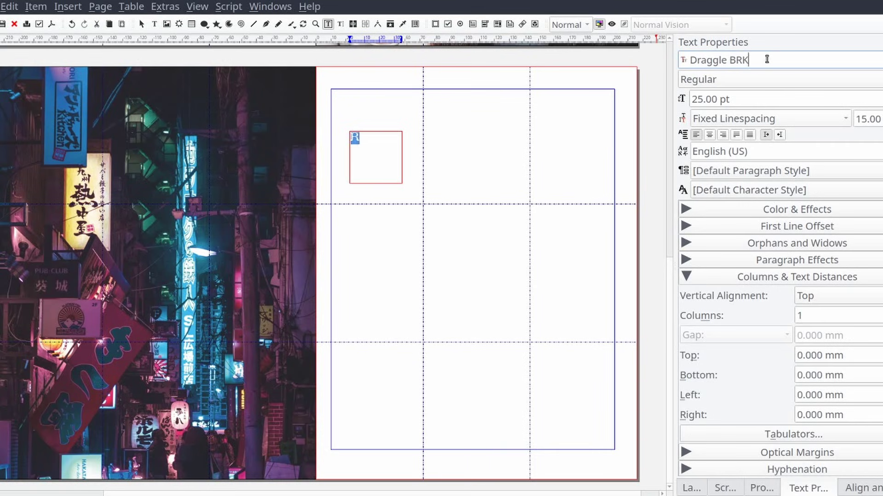
scroll(766, 59, "up", 1)
Convert the R text frame into outline shapes.
left_click(411, 184)
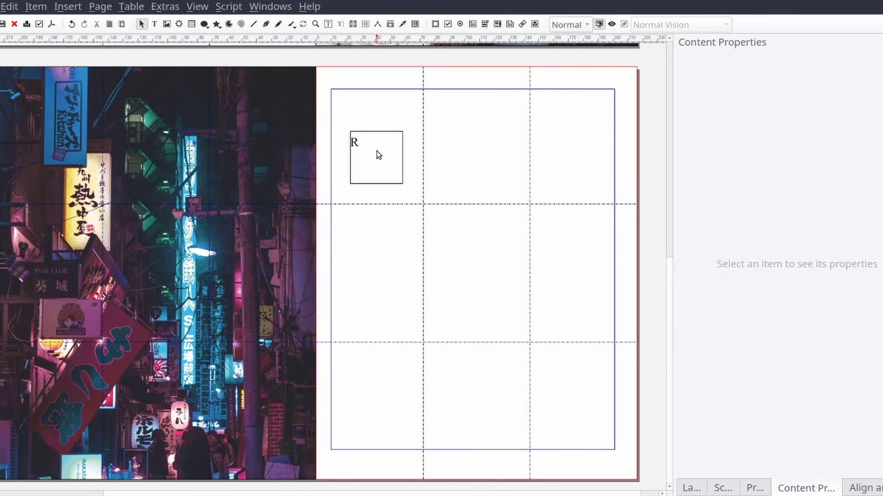
right_click(376, 151)
mouse_move(439, 270)
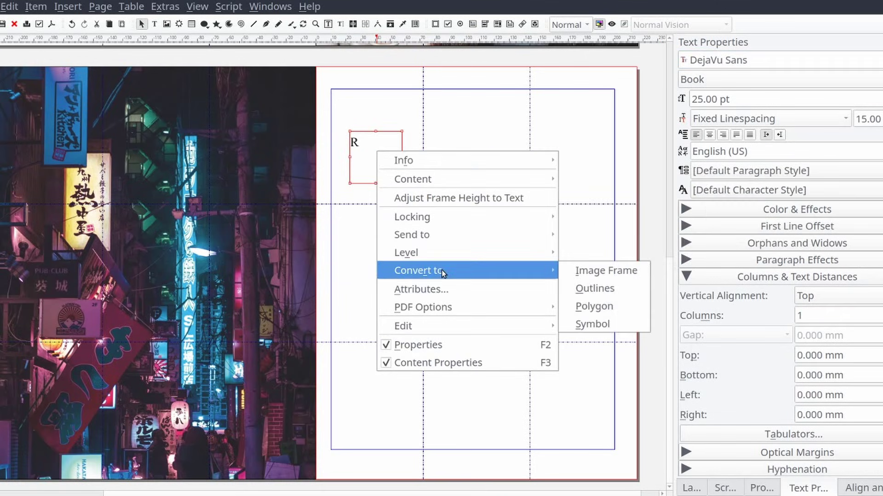
left_click(595, 288)
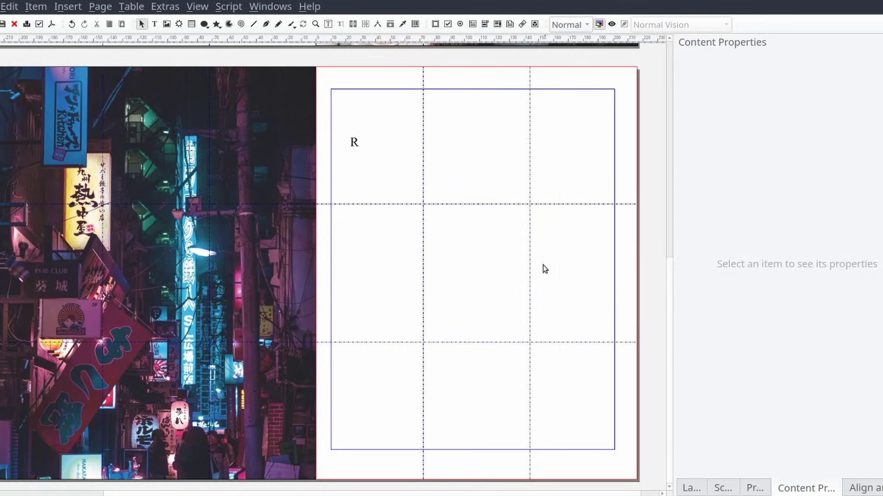
Enlarge the R outline, fill it white, and place it over the street photo's top-left.
left_click(357, 144)
left_click_drag(359, 145, 384, 202)
left_click_drag(361, 171, 389, 217)
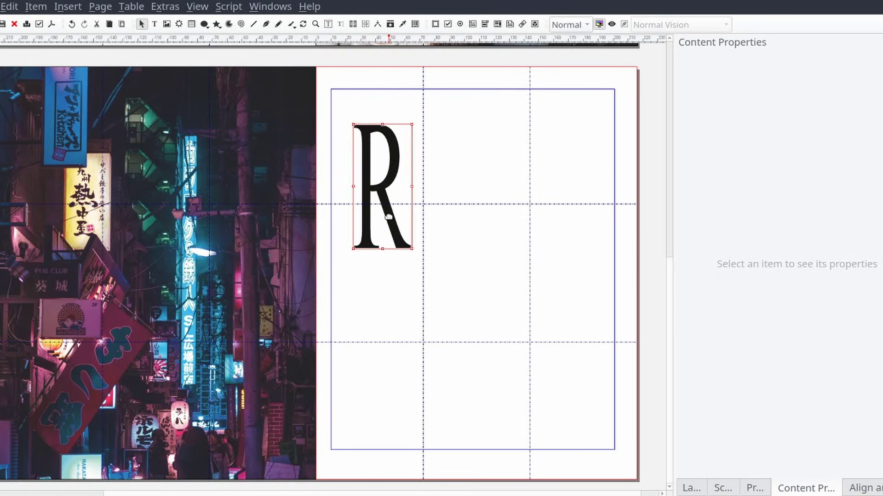
right_click(388, 217)
key("Escape")
left_click(755, 489)
left_click(723, 230)
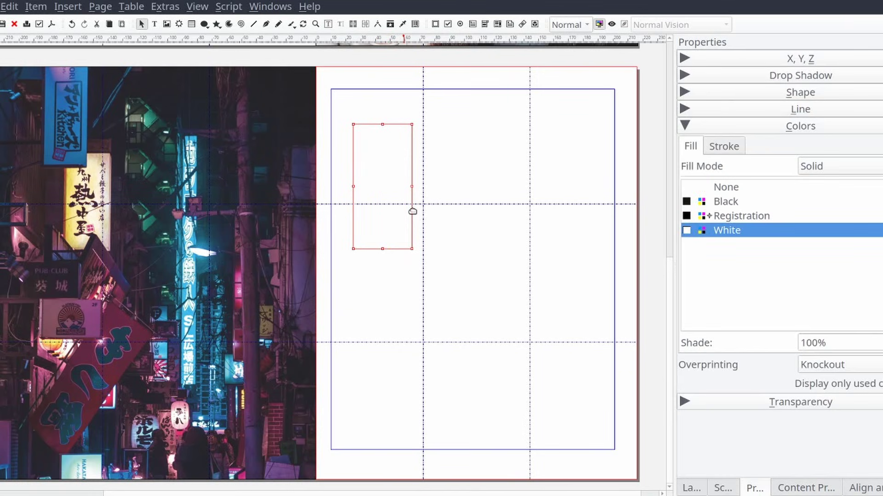
left_click(452, 172)
left_click(386, 183)
left_click_drag(367, 201, 38, 138)
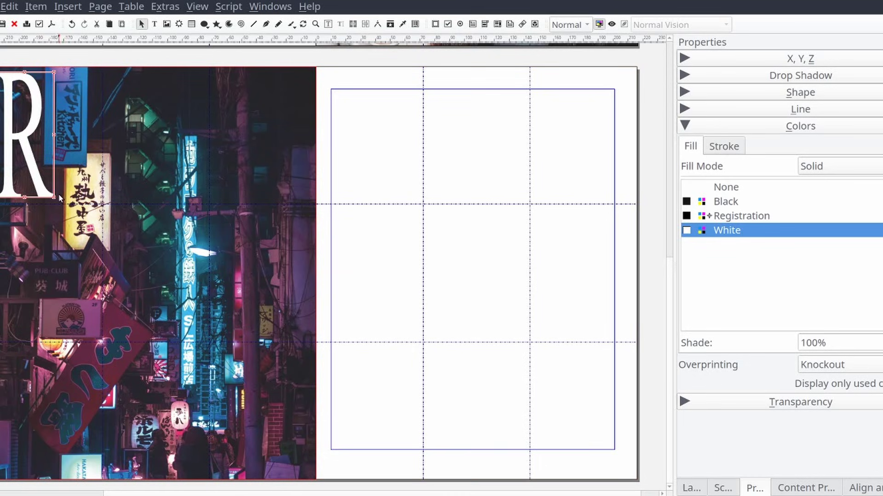
left_click_drag(55, 198, 55, 149)
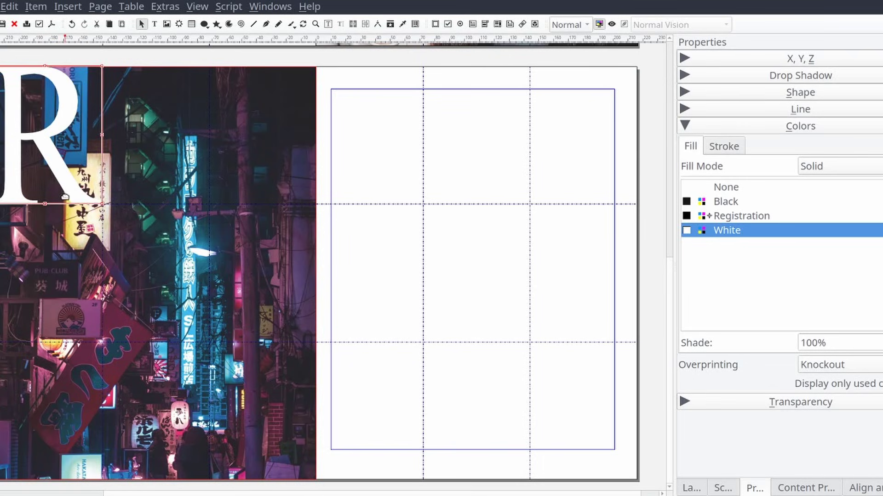
Draw an empty text frame at the page's top-left beside the R.
left_click(102, 145)
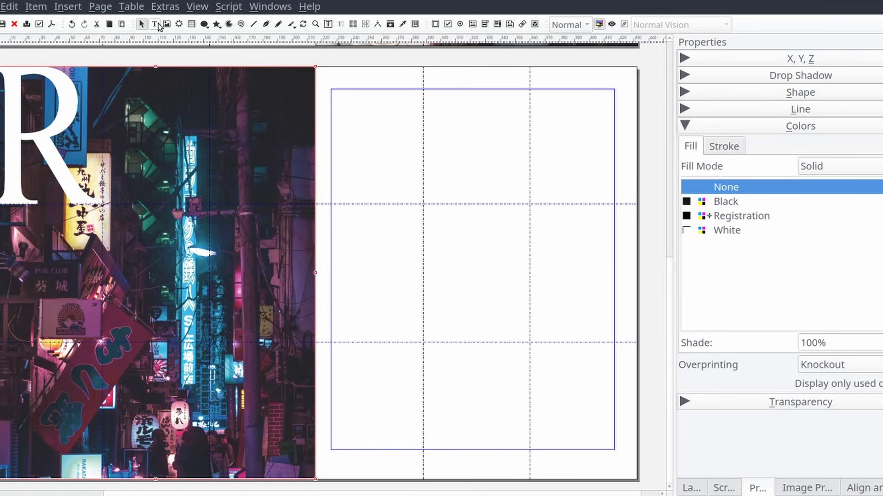
left_click(154, 24)
left_click_drag(54, 72, 158, 204)
Fill the new frame with one paragraph of sample text.
right_click(112, 123)
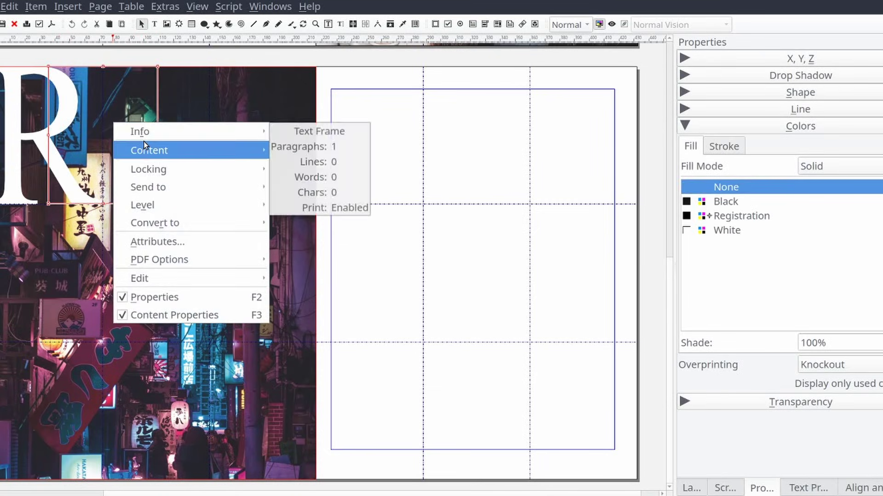
mouse_move(186, 146)
left_click(316, 203)
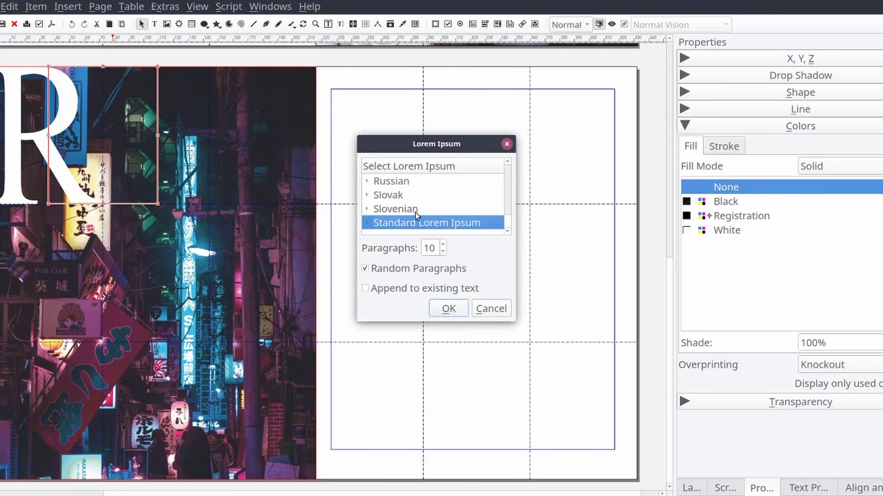
double_click(431, 249)
type("1")
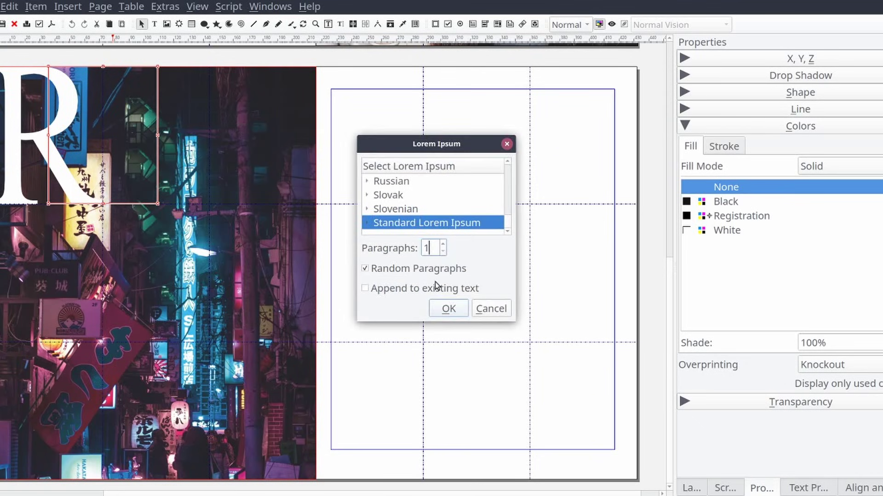
left_click(447, 308)
Set all the sample text to Arial at 10 pt.
double_click(93, 108)
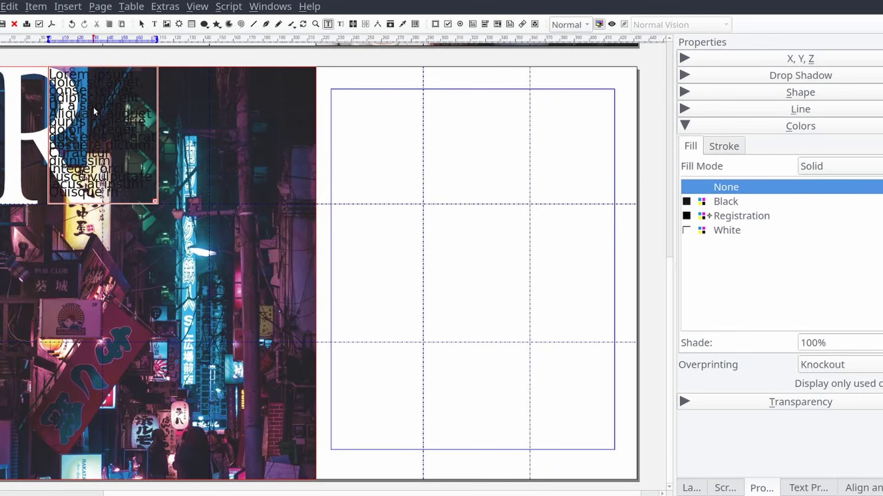
key("ctrl+a")
left_click(808, 488)
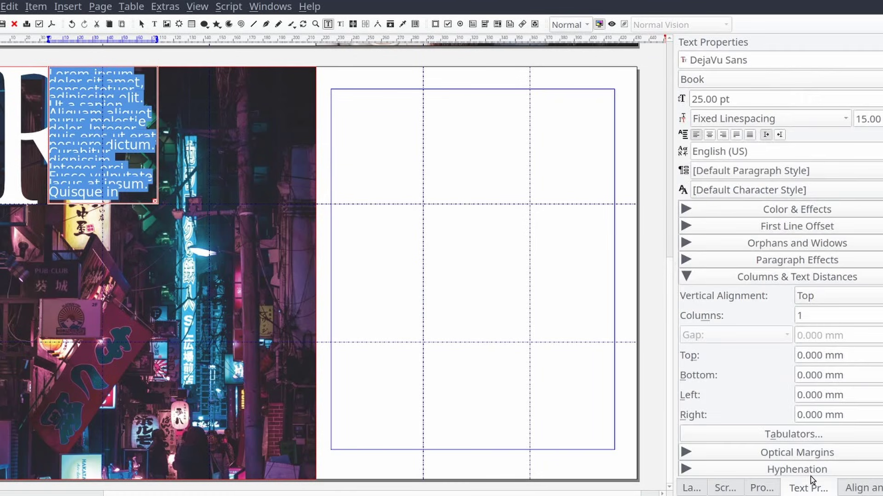
left_click(725, 63)
key("ctrl+a")
type("Arial")
key("Return")
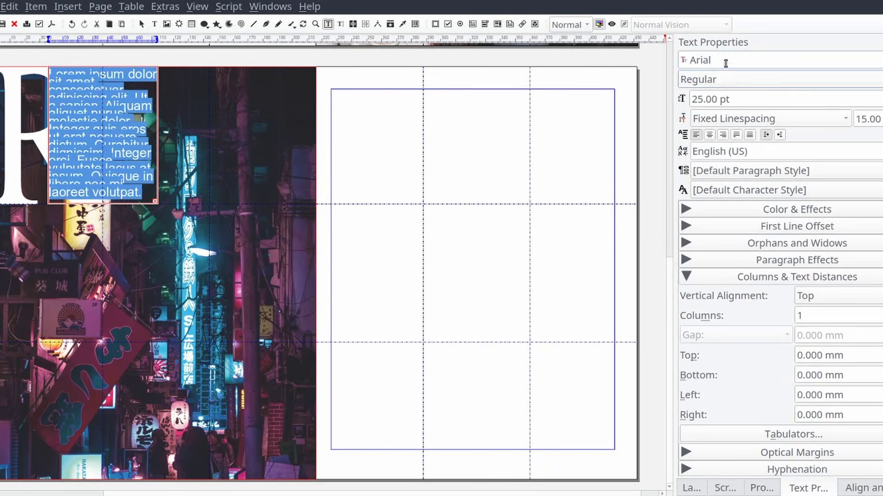
left_click(733, 99)
key("ctrl+a")
type("10")
key("Return")
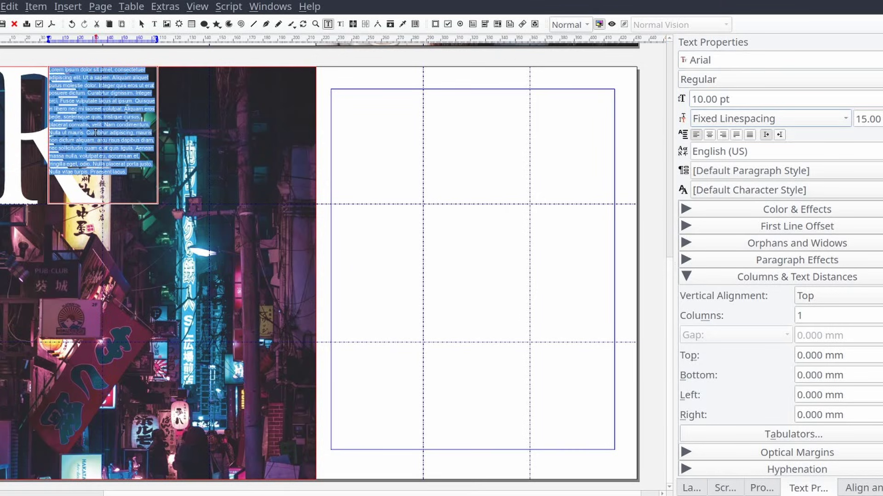
Make the sample text fill colour white.
left_click(45, 147)
double_click(74, 143)
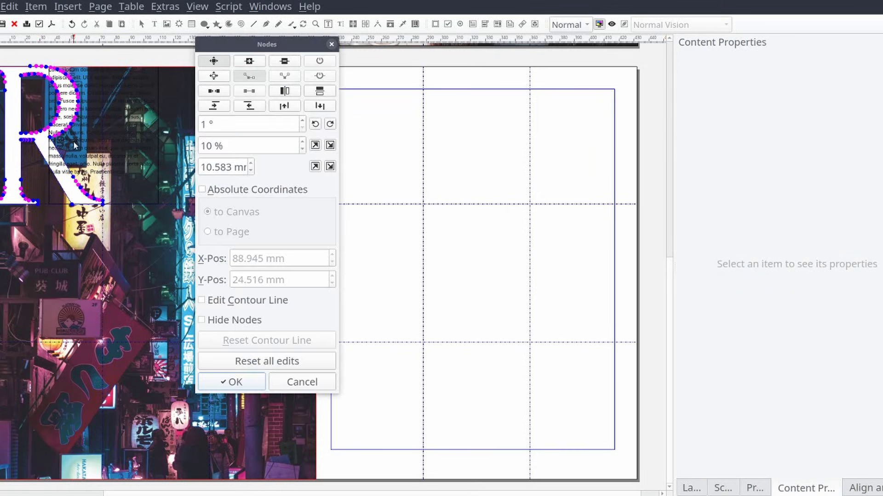
left_click(290, 384)
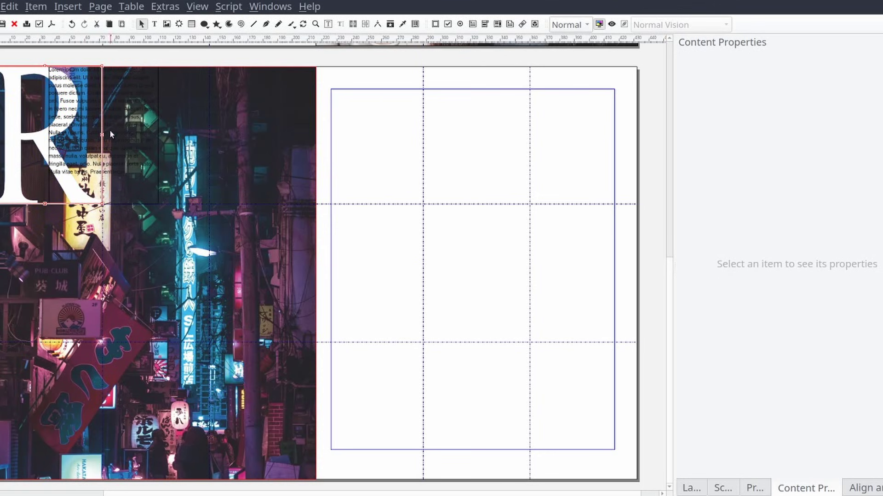
double_click(108, 128)
key("ctrl+a")
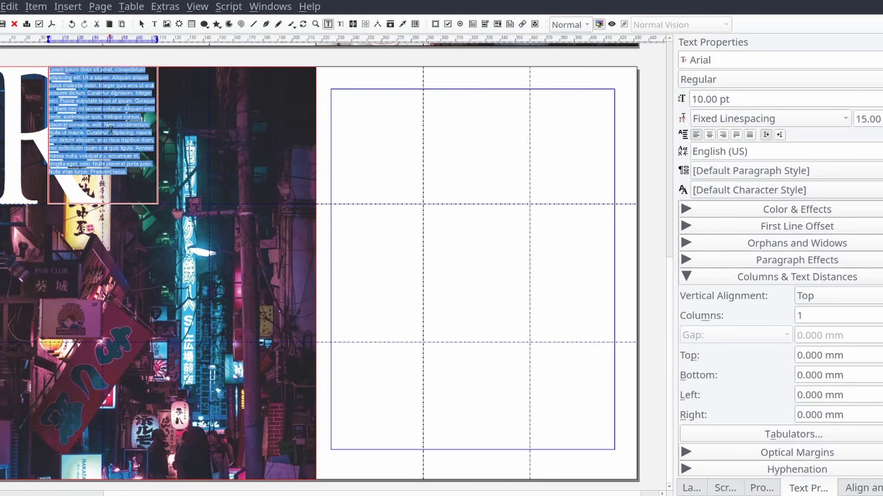
left_click(763, 212)
left_click(761, 230)
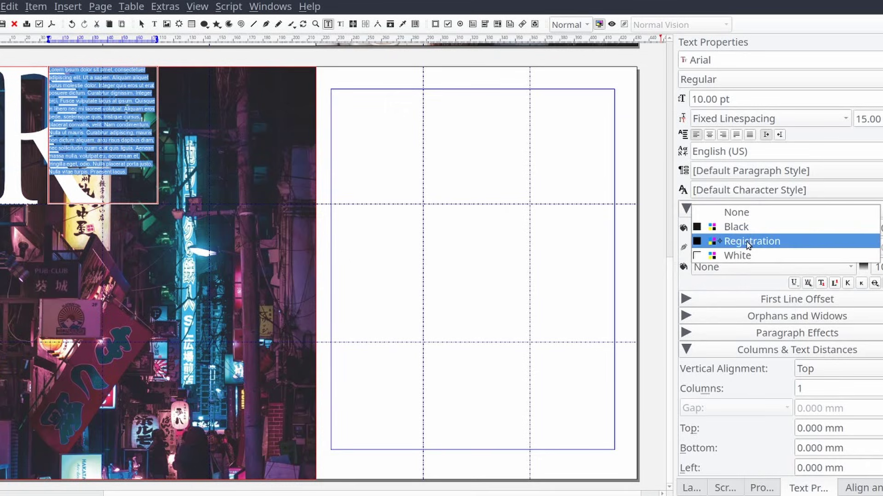
left_click(745, 255)
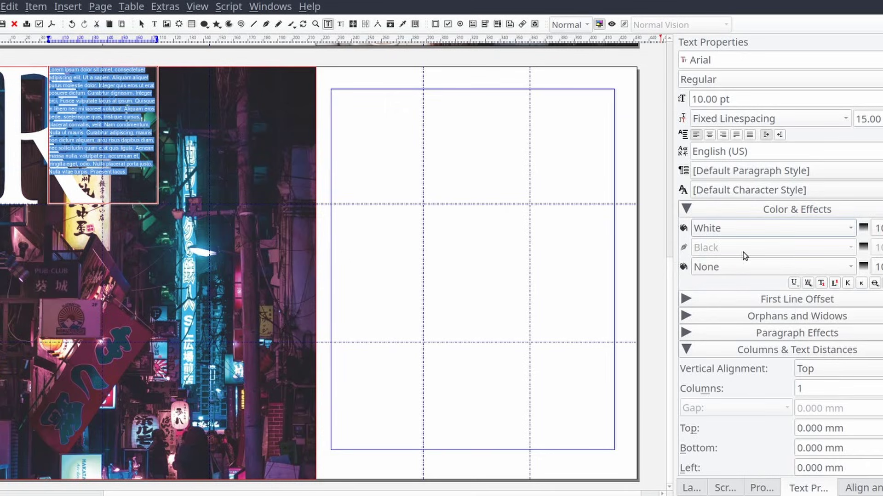
Raise the R and its text frame to the top, above the photo.
right_click(10, 131)
mouse_move(76, 168)
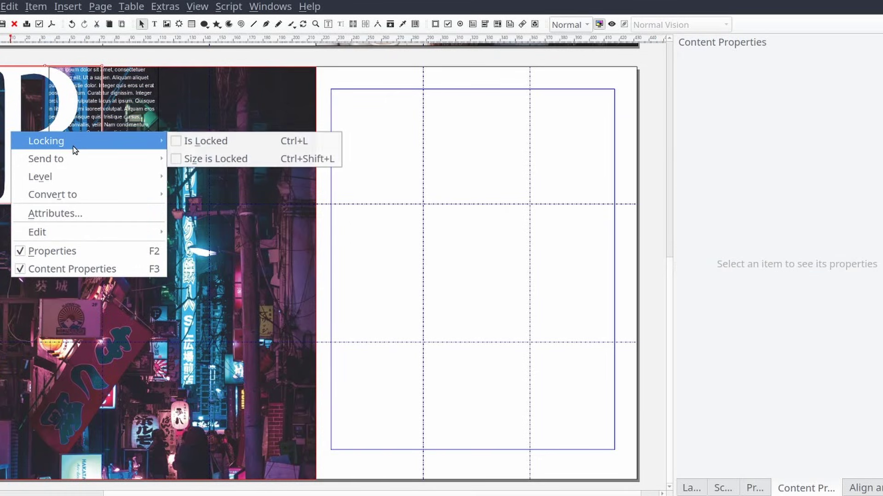
mouse_move(125, 176)
left_click(238, 210)
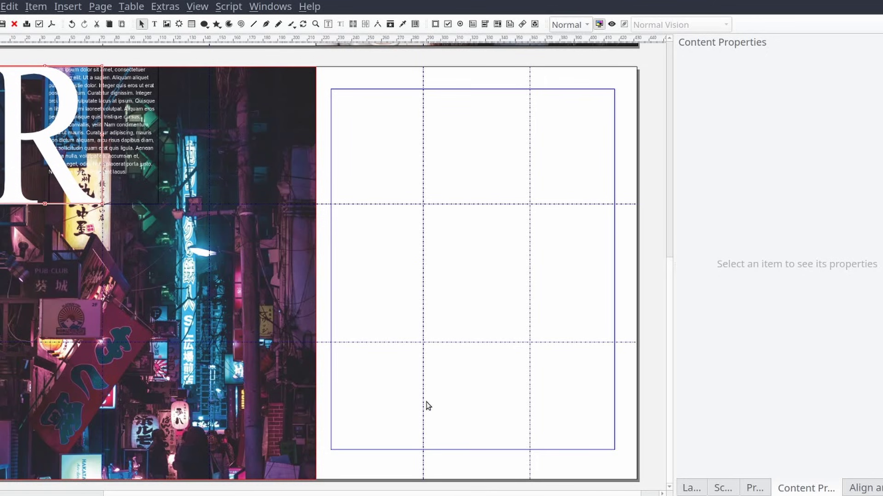
Turn on text flow around the R and start editing its enlarged contour line.
left_click(756, 489)
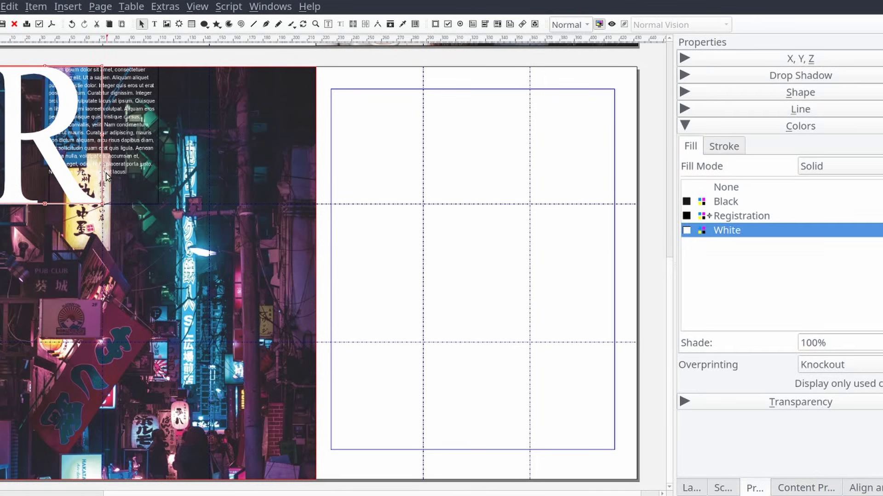
left_click(838, 94)
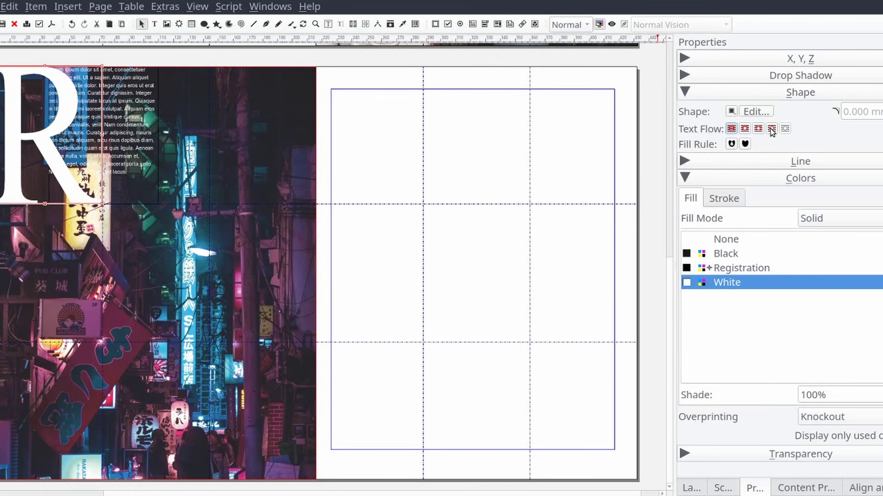
left_click(772, 130)
left_click(757, 115)
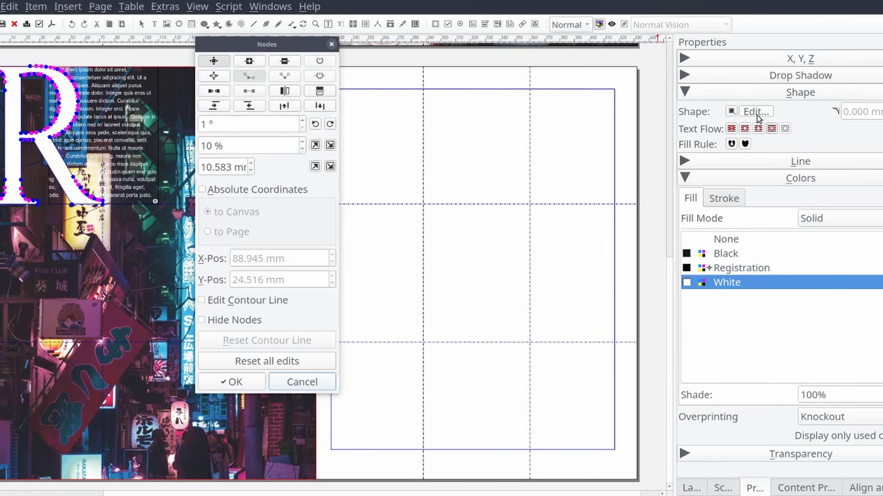
left_click(222, 301)
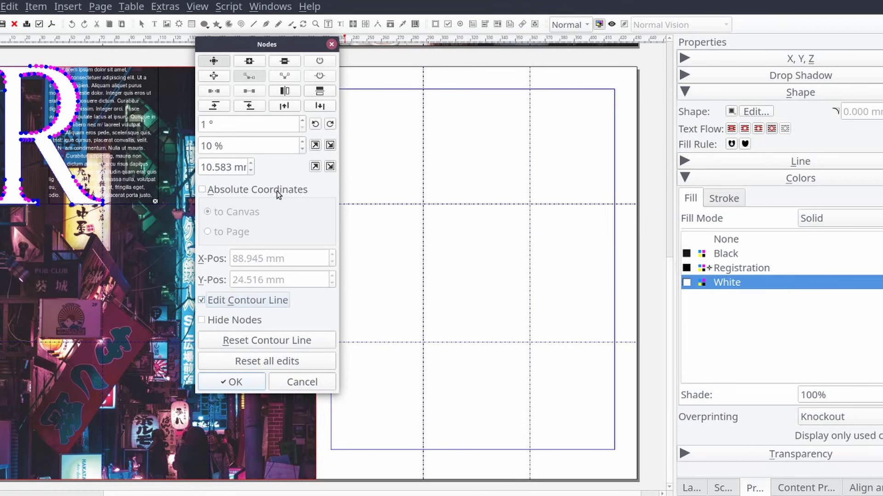
left_click(315, 146)
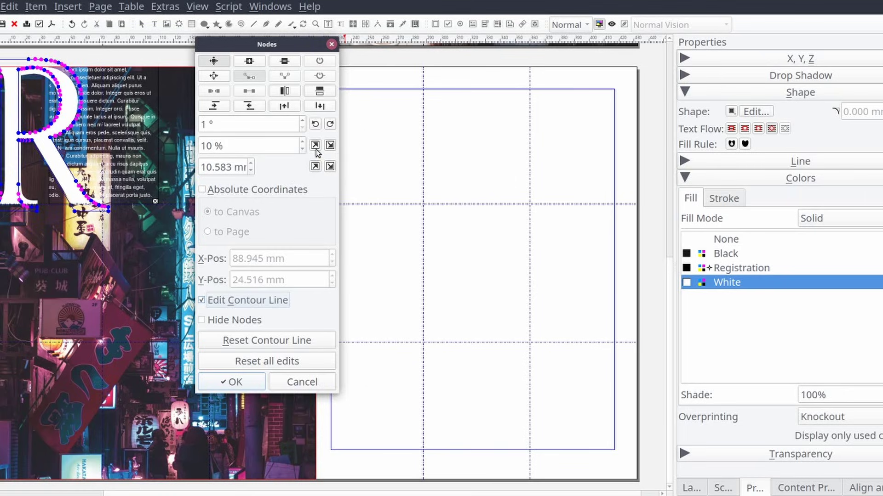
Delete the surplus contour nodes around the R's top, bowl, leg and bottom.
left_click(294, 63)
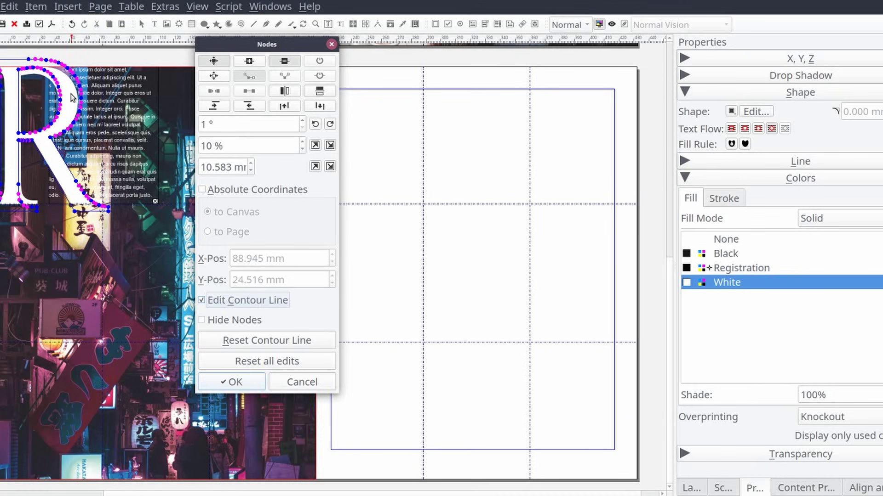
left_click(22, 70)
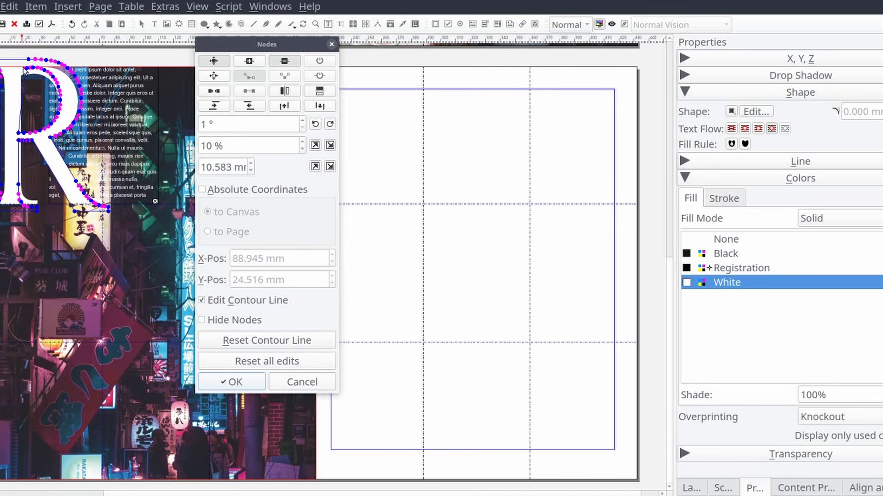
left_click(33, 69)
left_click(54, 79)
left_click(61, 90)
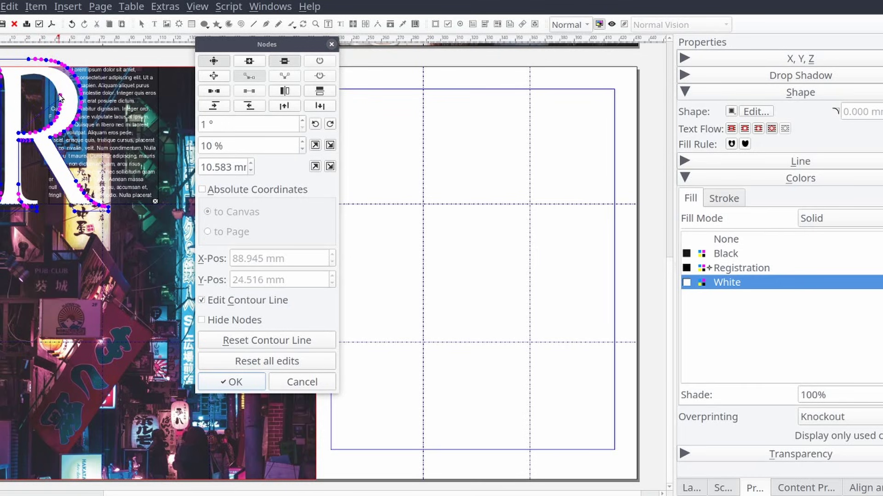
left_click(59, 112)
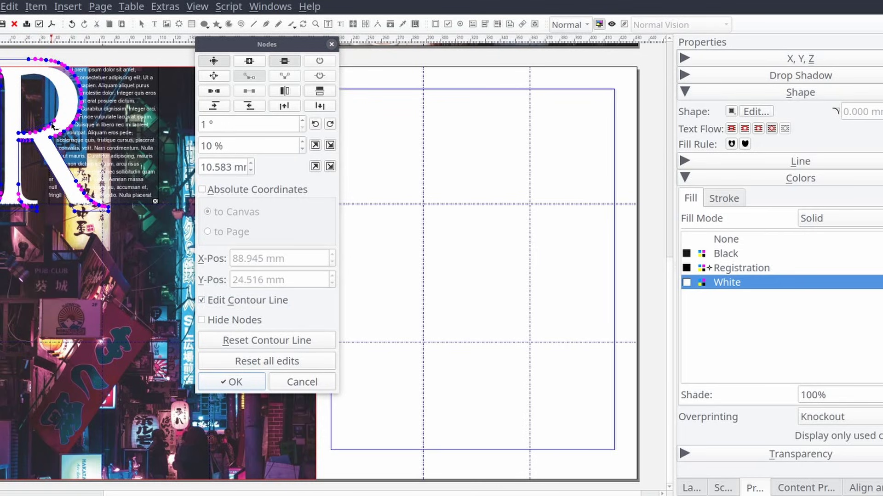
left_click(50, 127)
left_click(43, 132)
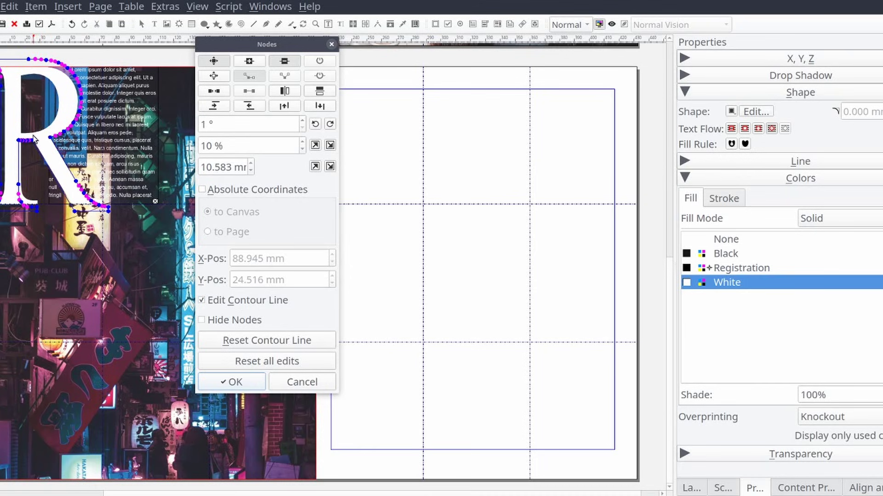
left_click(30, 141)
left_click(24, 143)
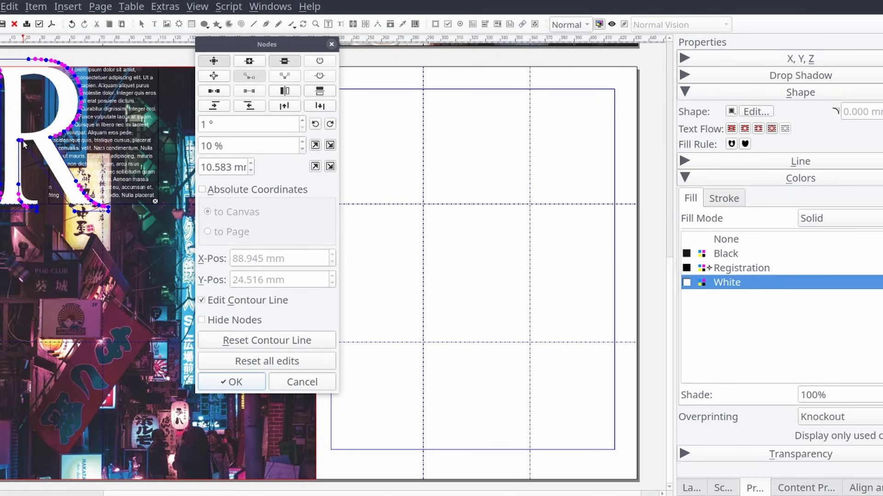
left_click(18, 140)
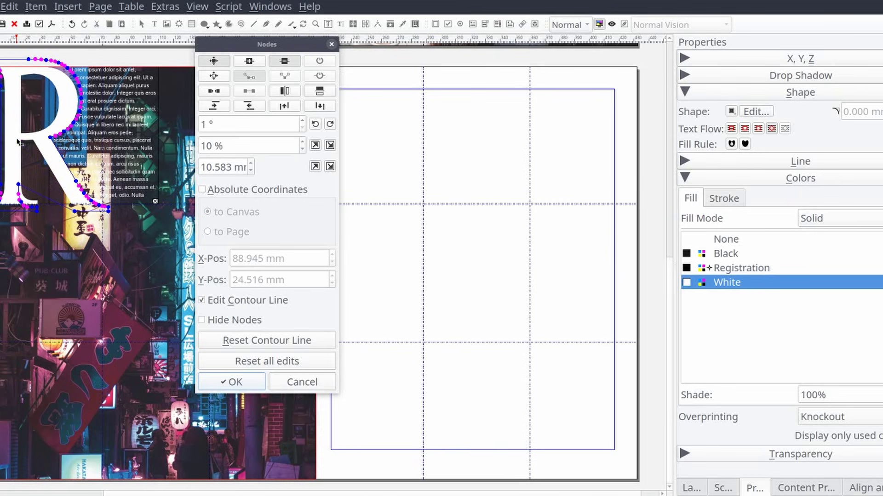
left_click(19, 184)
Move and nudge the remaining contour nodes so the text hugs the R's curves.
left_click_drag(39, 110, 94, 157)
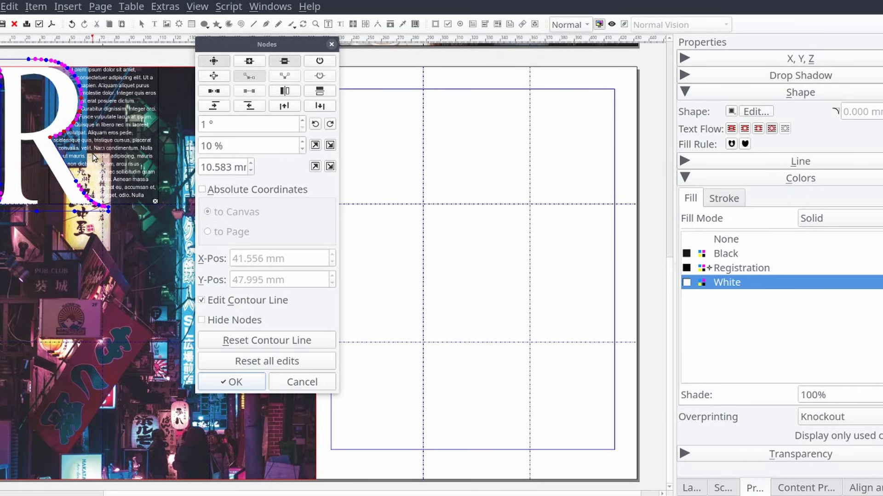
key("Right")
key("Right")
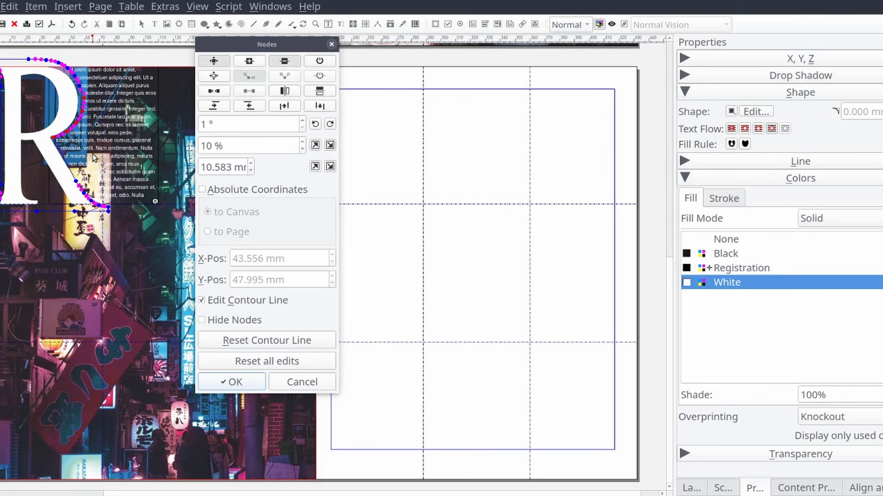
key("Right")
key("Down")
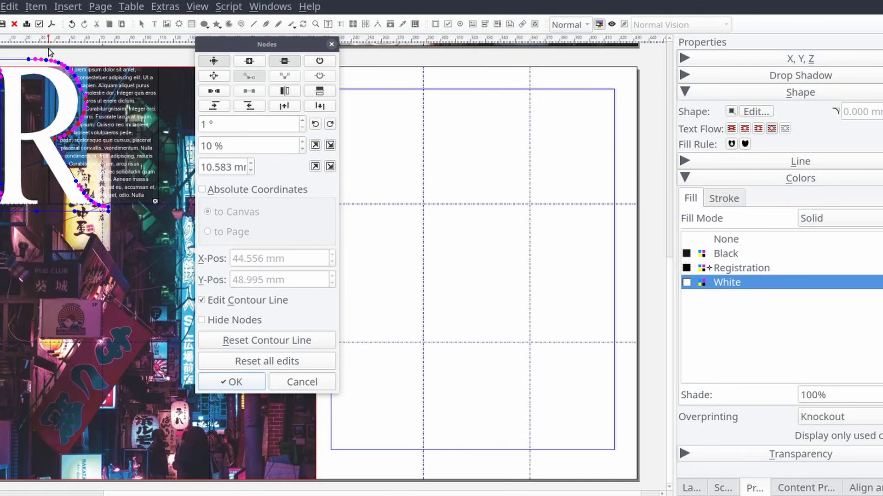
left_click(97, 93)
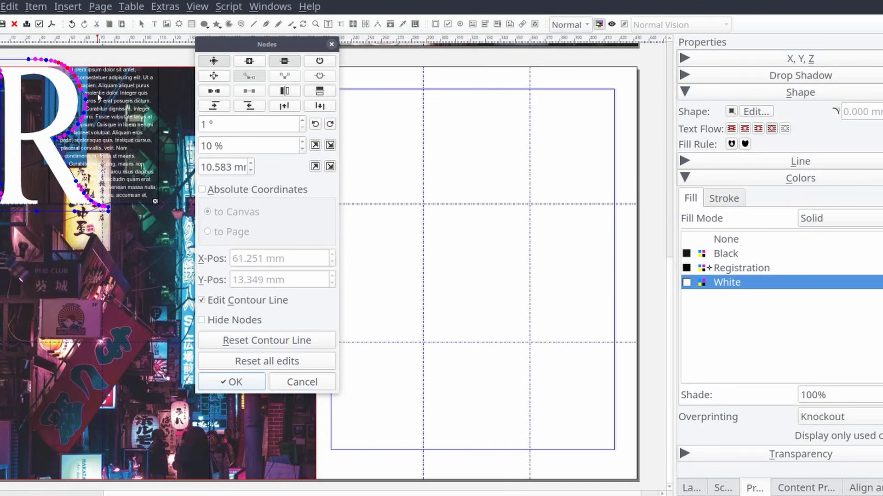
key("Right")
key("Right")
left_click_drag(64, 169, 123, 208)
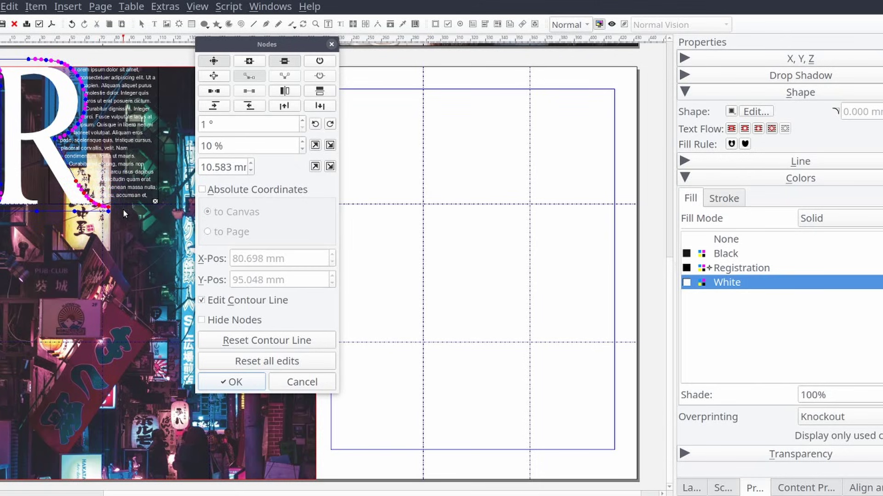
key("Up")
key("Up")
key("Right")
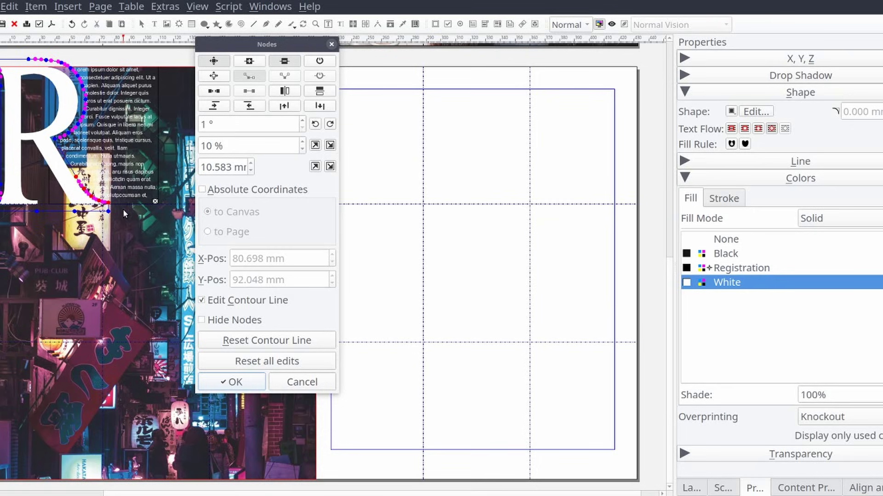
key("Up")
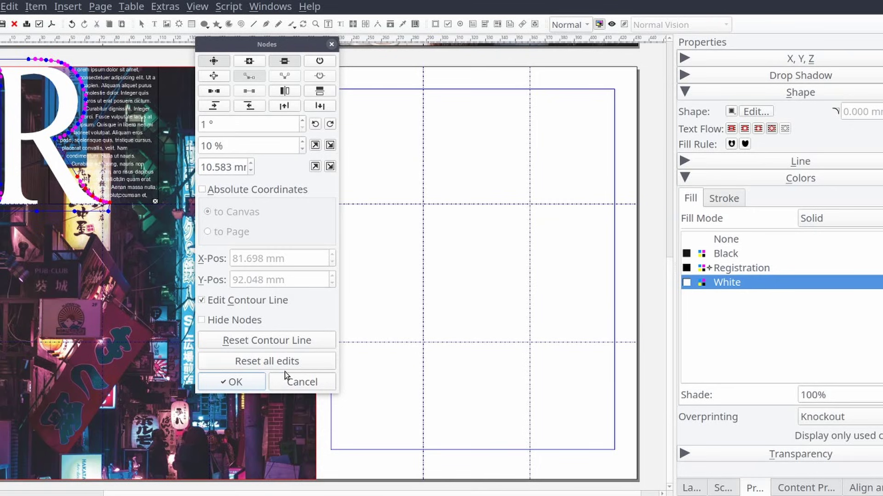
Finish the contour edit and draw a default right triangle on the page.
left_click(235, 383)
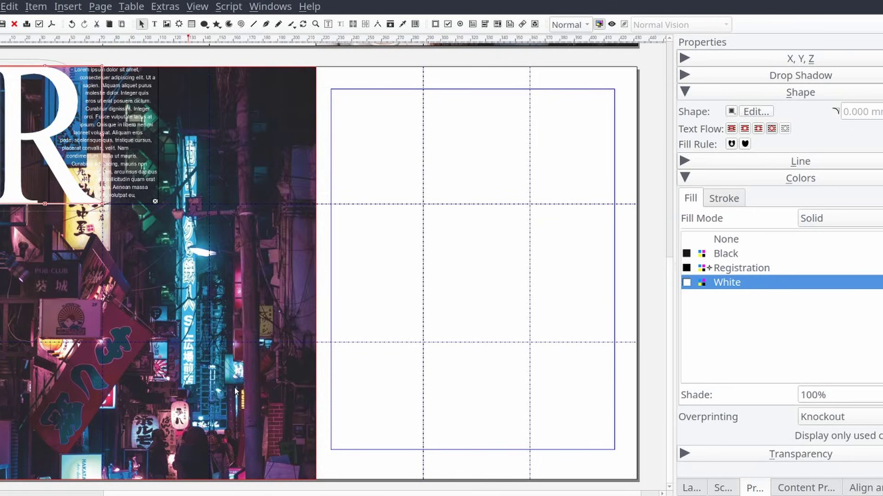
left_click(385, 164)
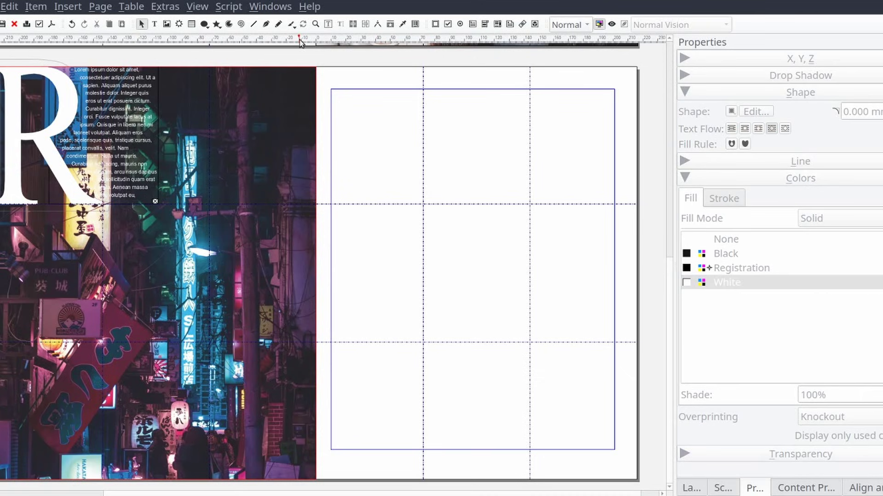
left_click(208, 26)
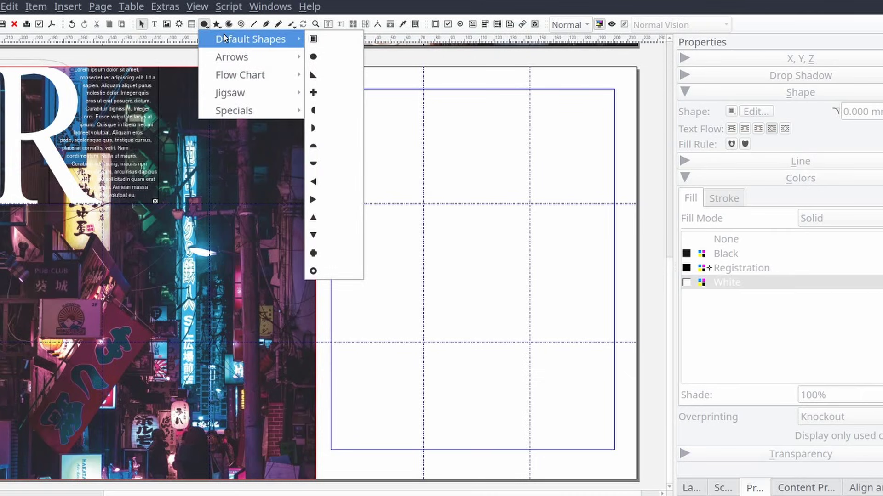
left_click(311, 93)
left_click_drag(370, 282, 423, 334)
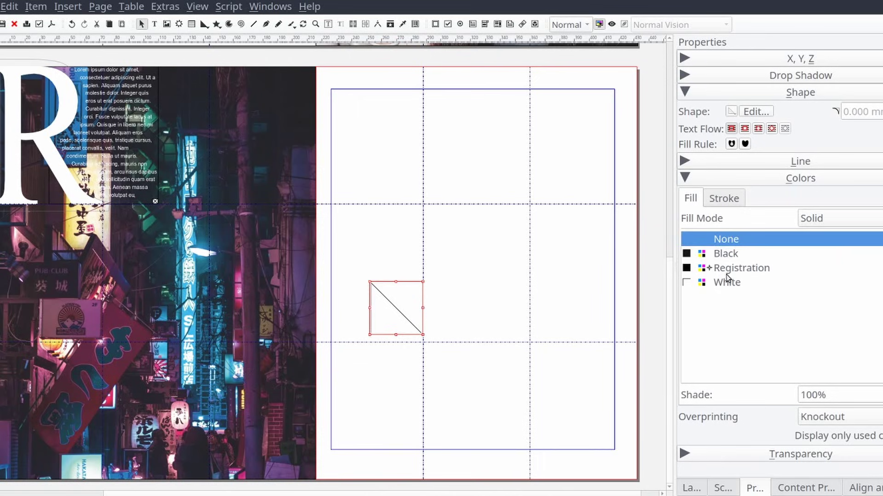
Fill the triangle black, flip it, and size it to about 147 by 150 mm in the lower-right.
left_click(726, 255)
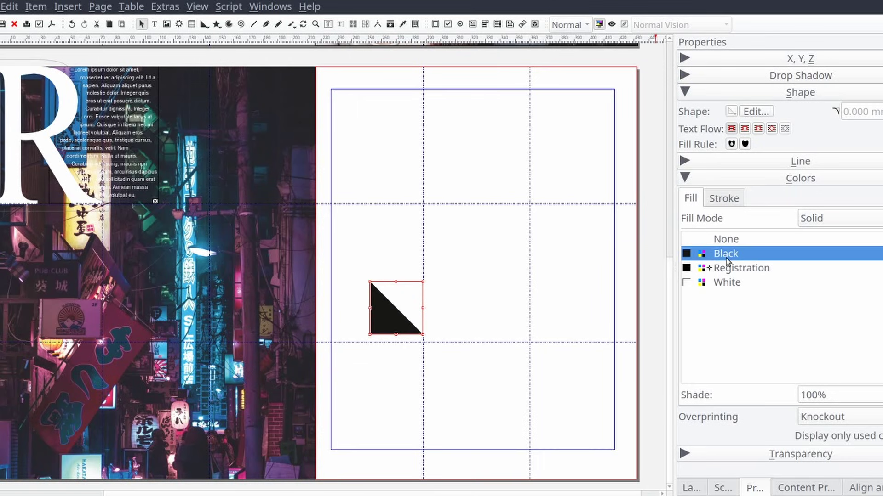
left_click(761, 62)
left_click(876, 275)
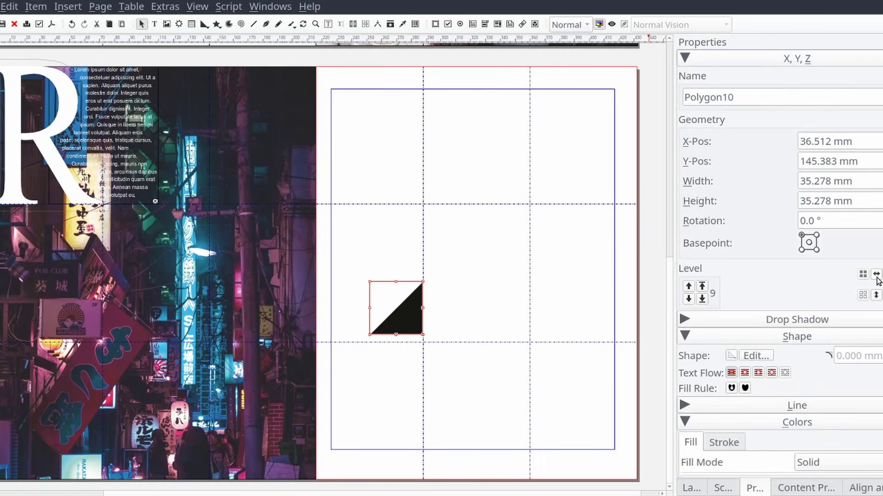
left_click_drag(400, 311, 302, 467)
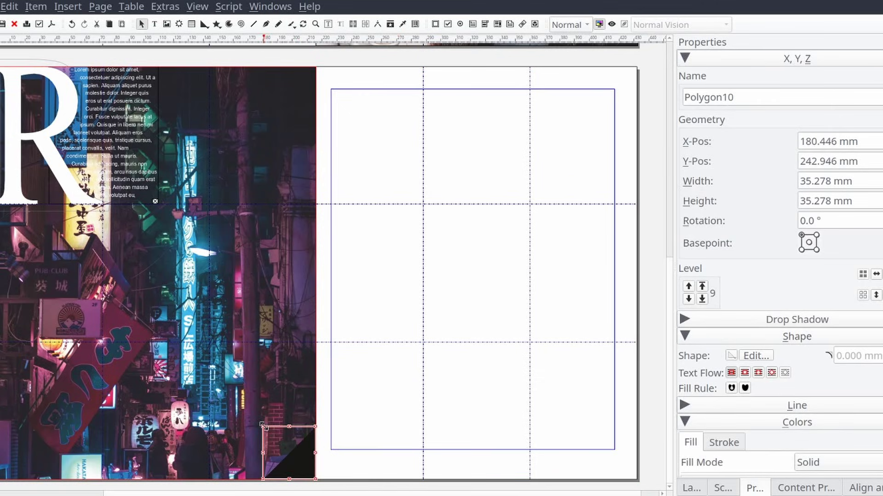
left_click_drag(262, 426, 180, 342)
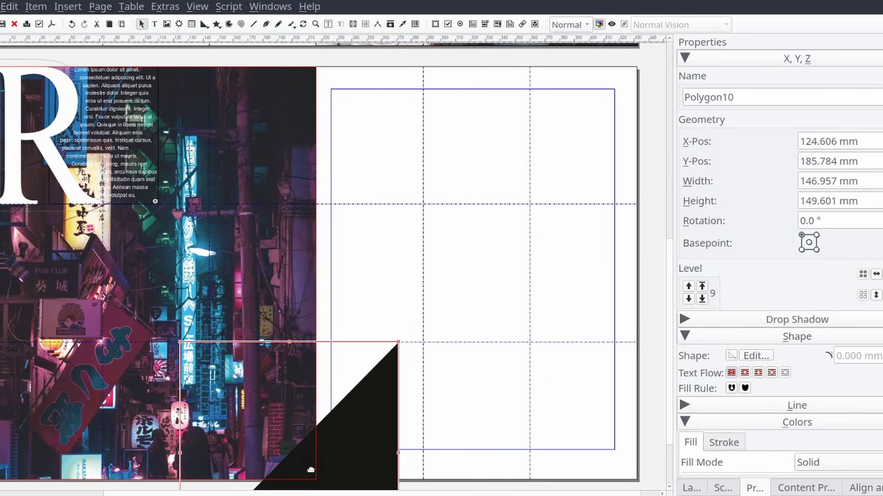
left_click_drag(345, 479, 158, 212)
Duplicate the triangle and flip the copy both ways into the top-left corner.
key("ctrl+d")
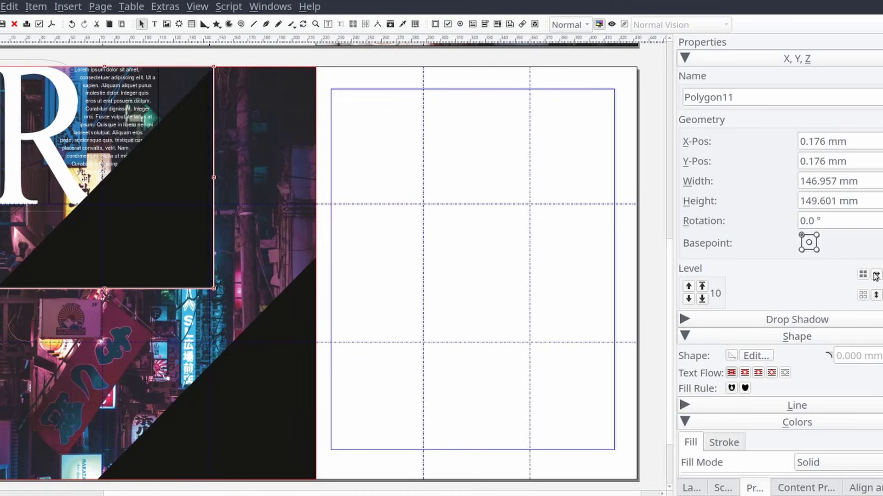
left_click(875, 274)
left_click(876, 295)
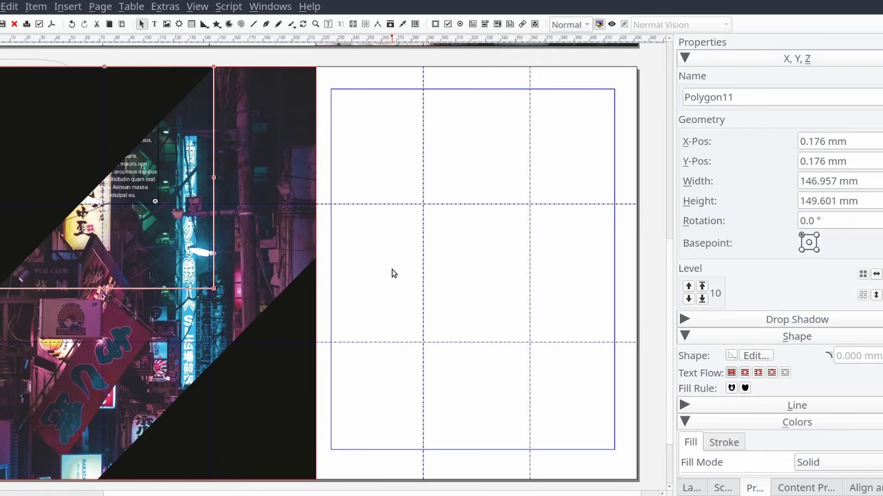
left_click(376, 183)
left_click(138, 110)
Lower the top-left triangle behind the R and the text block.
right_click(137, 104)
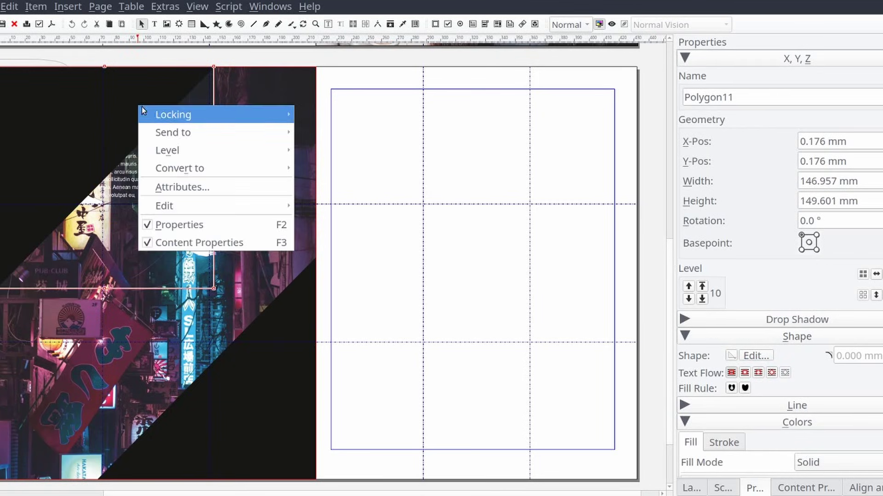
mouse_move(192, 134)
mouse_move(195, 154)
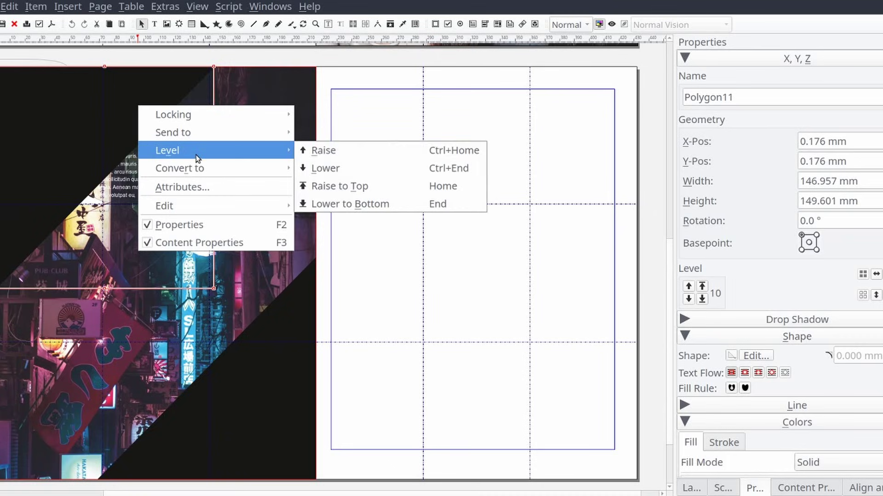
left_click(345, 168)
right_click(165, 99)
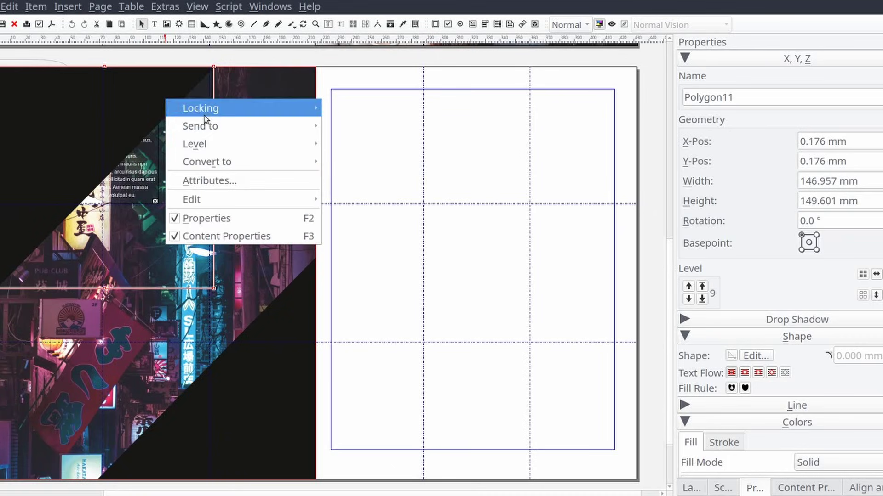
left_click(351, 165)
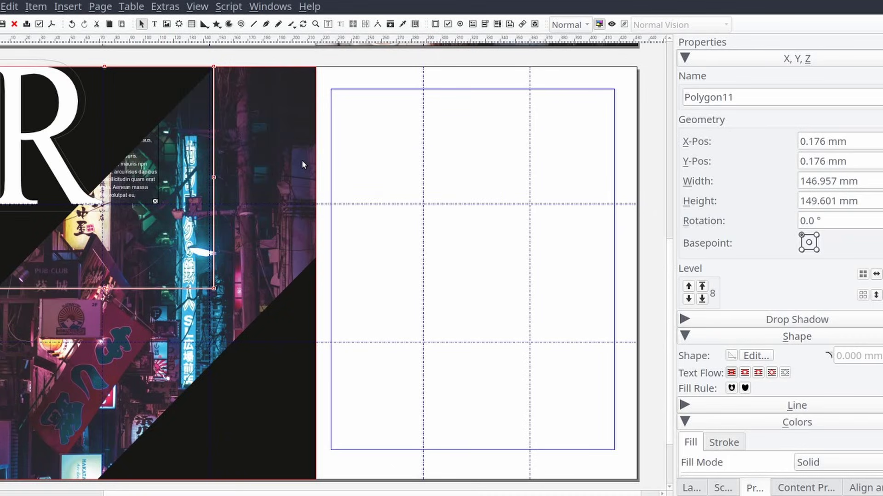
key("ctrl+Page_Down")
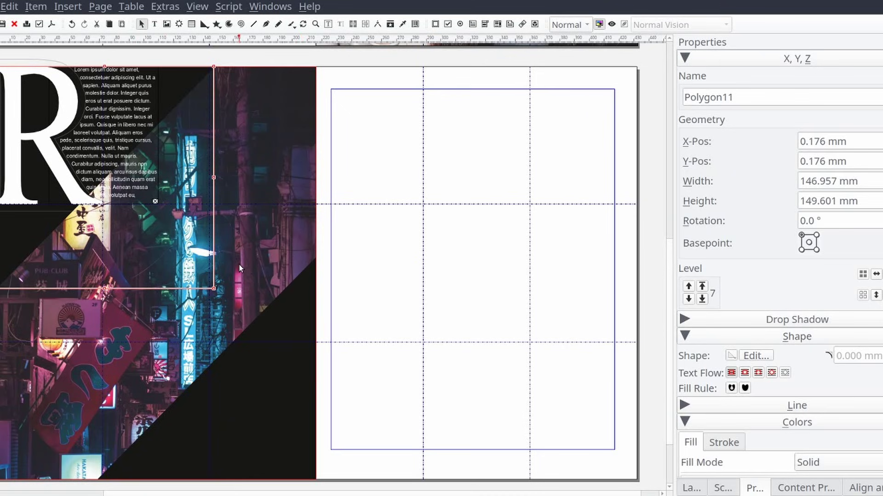
Enlarge both black triangles further toward the page centre.
left_click_drag(214, 289, 247, 322)
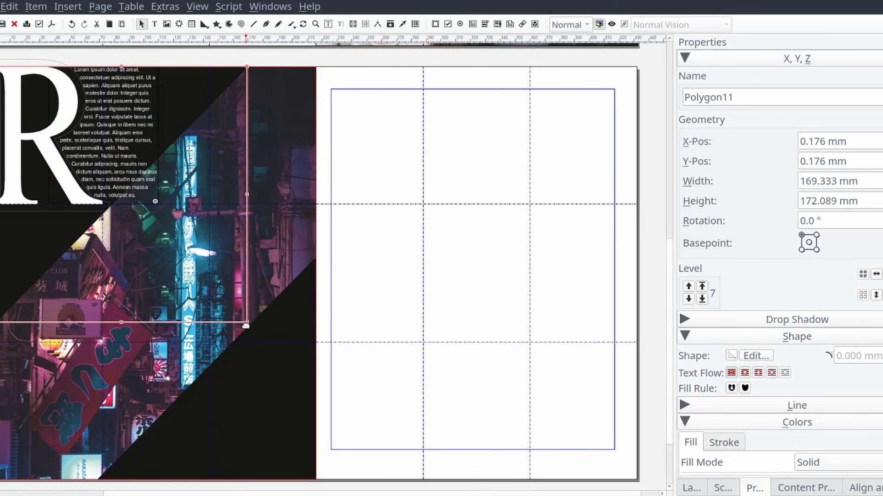
left_click(242, 364)
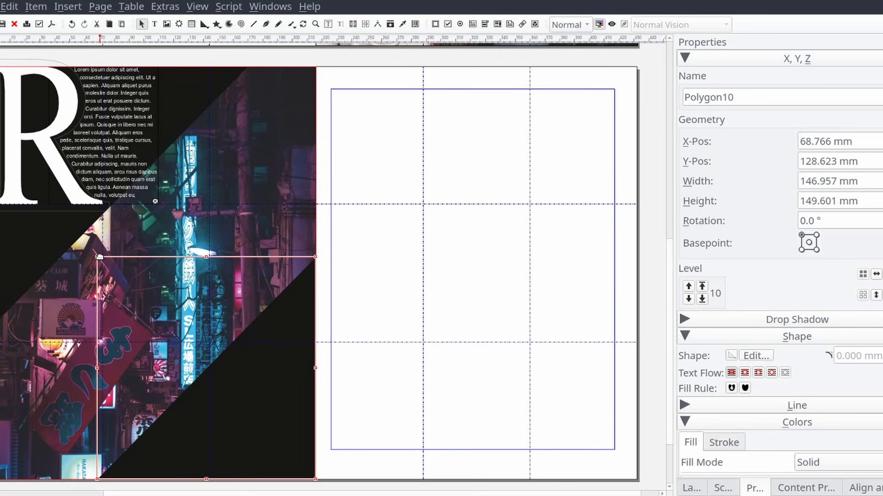
left_click_drag(97, 256, 81, 234)
left_click(82, 233)
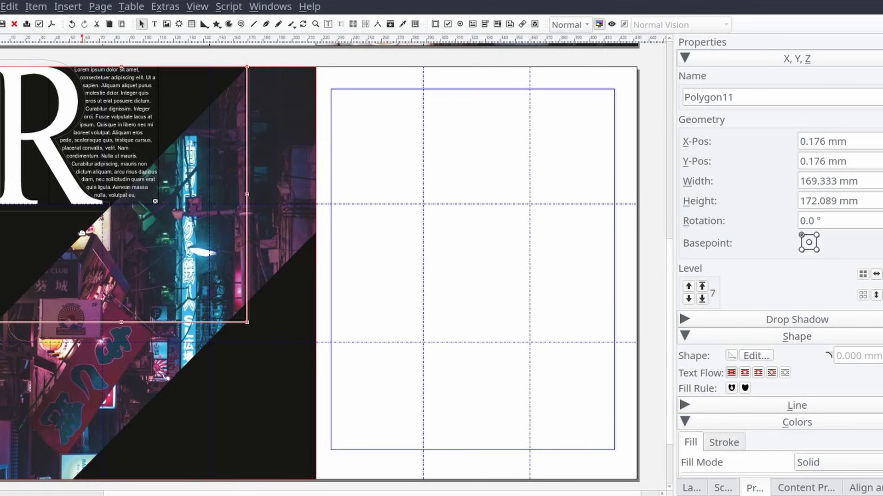
left_click(359, 208)
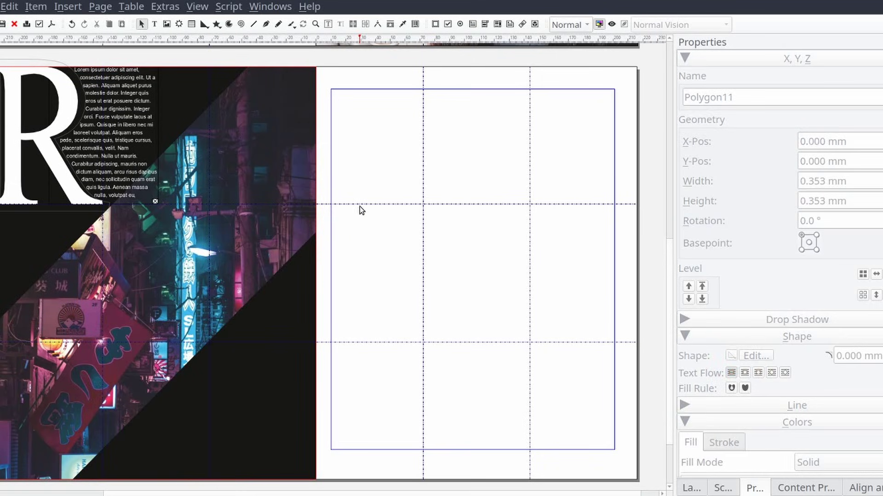
Draw an image frame margin to margin across the right page's top, about 111 mm tall.
left_click(318, 74)
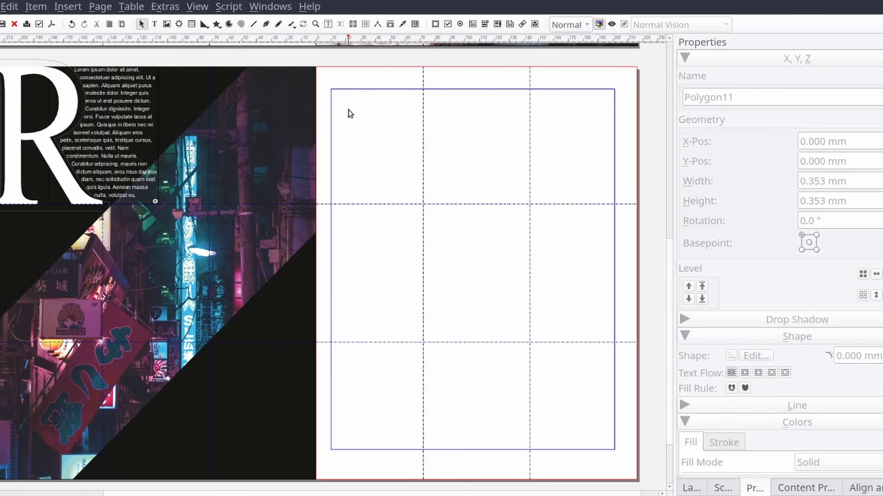
key("i")
mouse_move(335, 78)
left_mouse_down()
mouse_move(433, 232)
mouse_move(425, 219)
mouse_move(450, 225)
mouse_move(438, 222)
left_mouse_up()
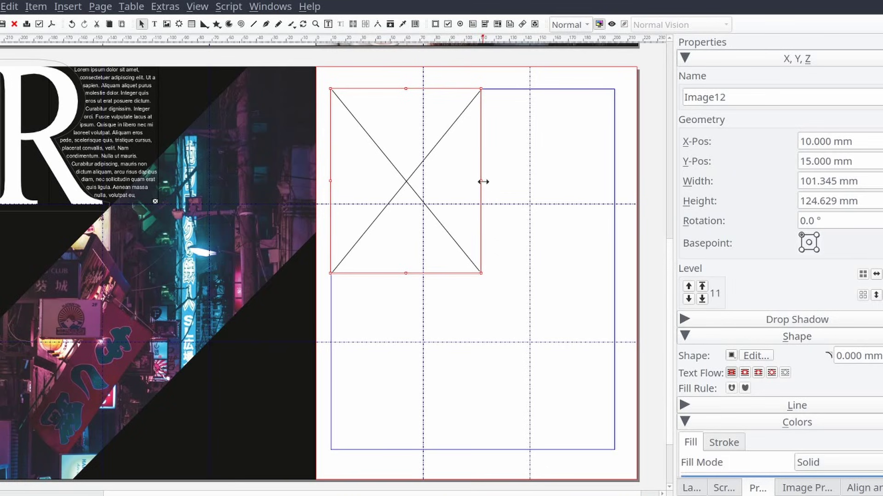
left_click_drag(483, 182, 612, 192)
left_click_drag(474, 274, 469, 255)
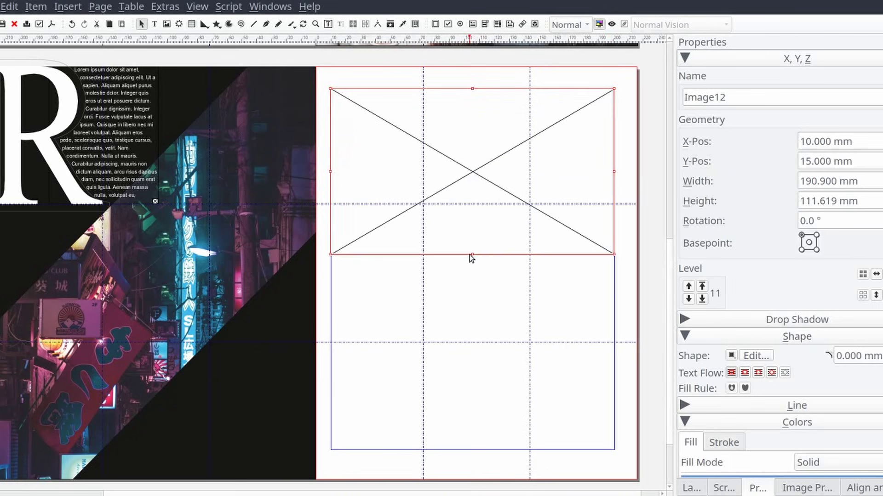
Load pexels-ivan-samkov-8951147.jpg into the image frame.
right_click(437, 156)
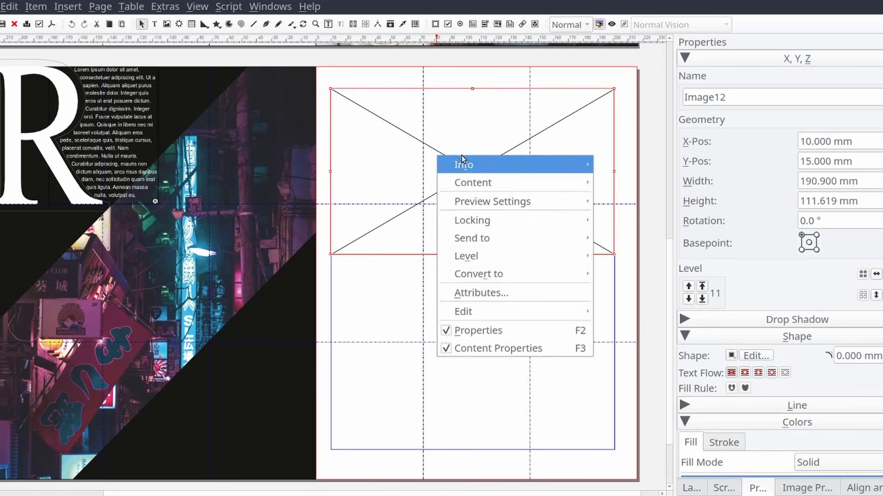
mouse_move(502, 178)
left_click(658, 189)
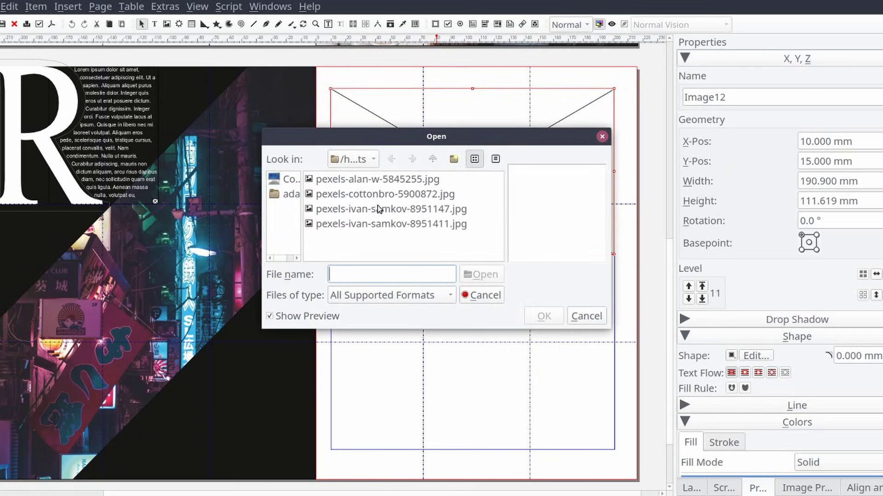
left_click(377, 214)
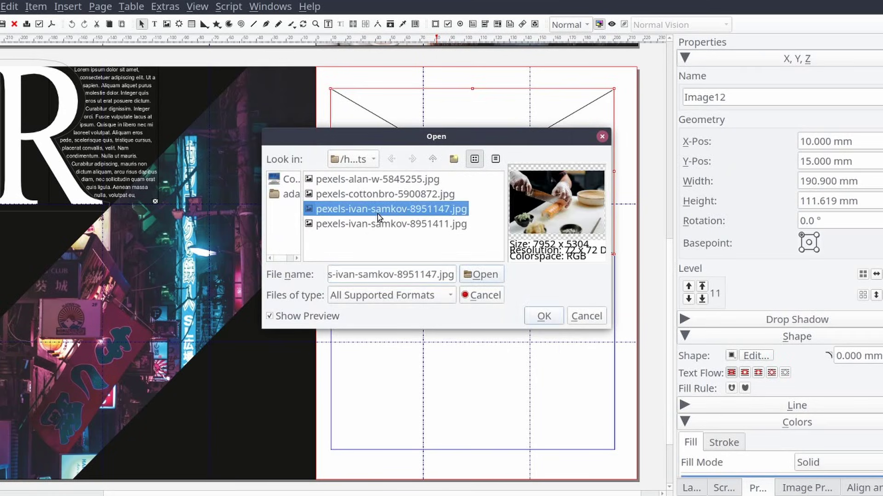
left_click(541, 316)
Scale the sushi photo to the frame at 7.97% and reposition it inside.
left_click(785, 483)
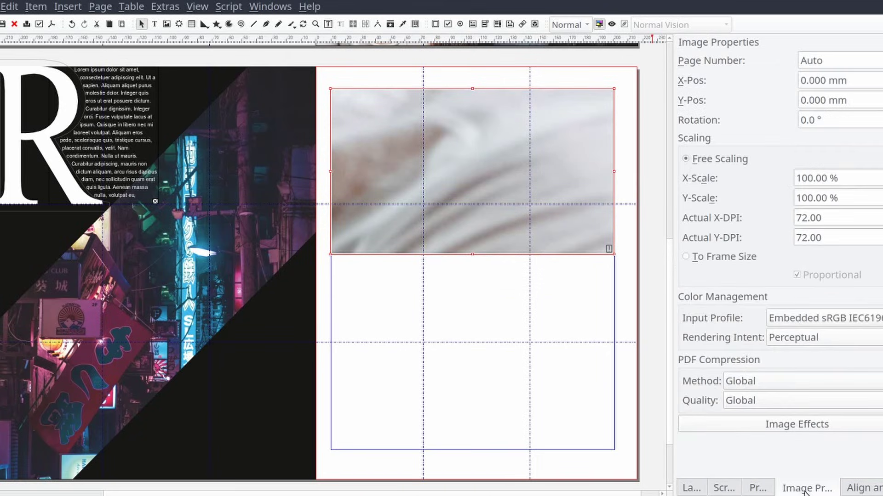
left_click(700, 257)
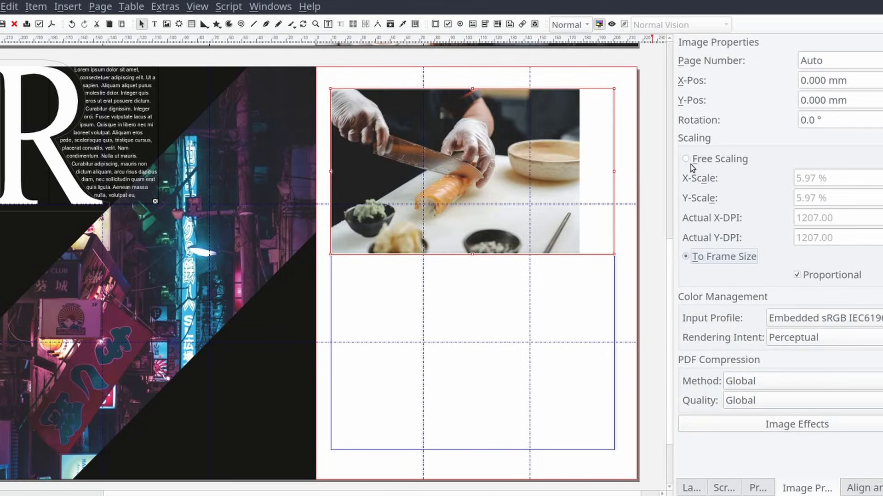
scroll(828, 178, "up", 1)
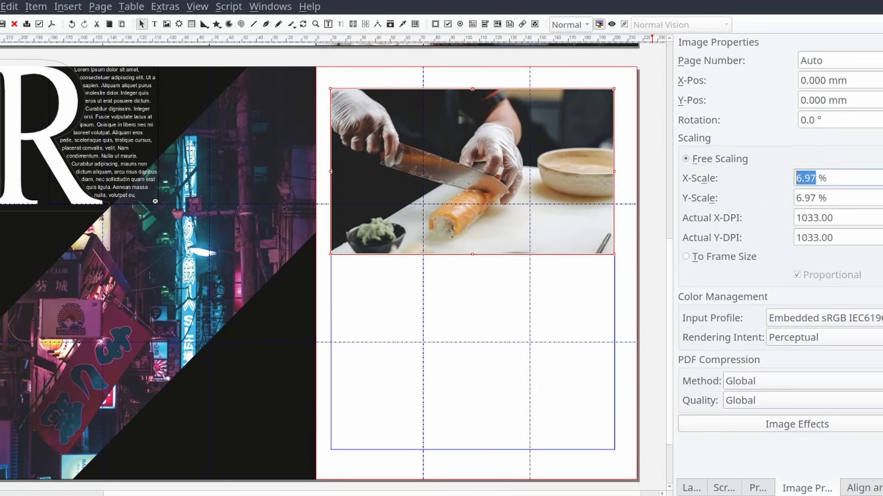
scroll(827, 178, "up", 1)
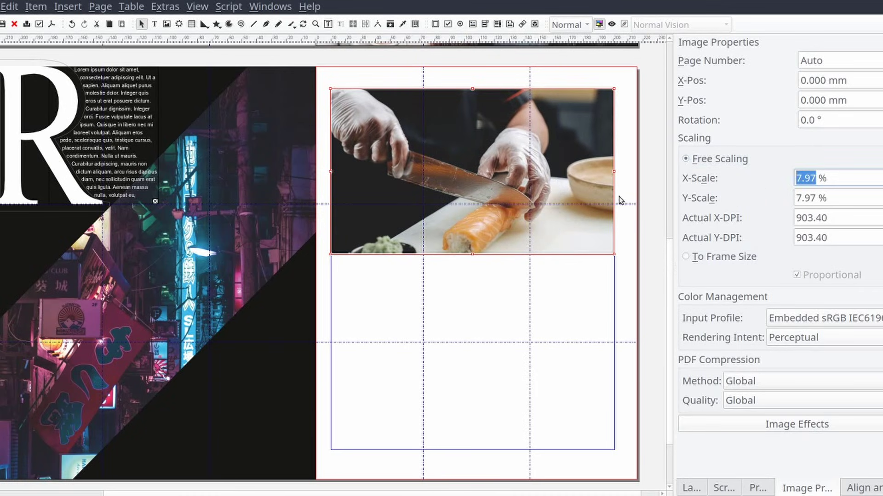
double_click(468, 202)
left_click_drag(479, 221, 478, 202)
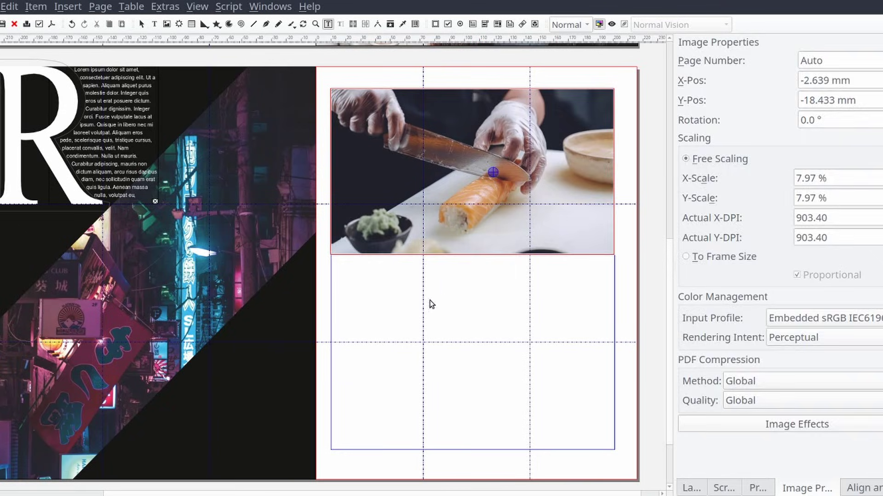
Draw a text frame below the sushi photo, reaching up to its bottom edge.
left_click(416, 299)
key("t")
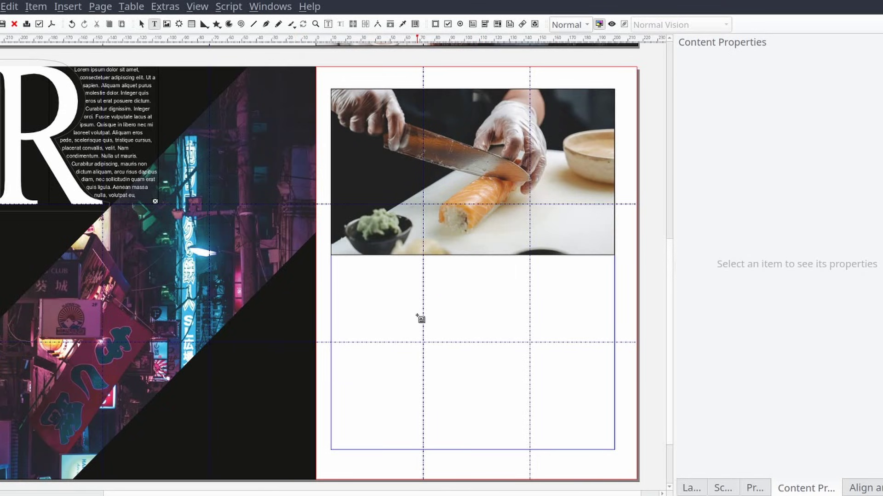
left_click_drag(372, 262, 614, 451)
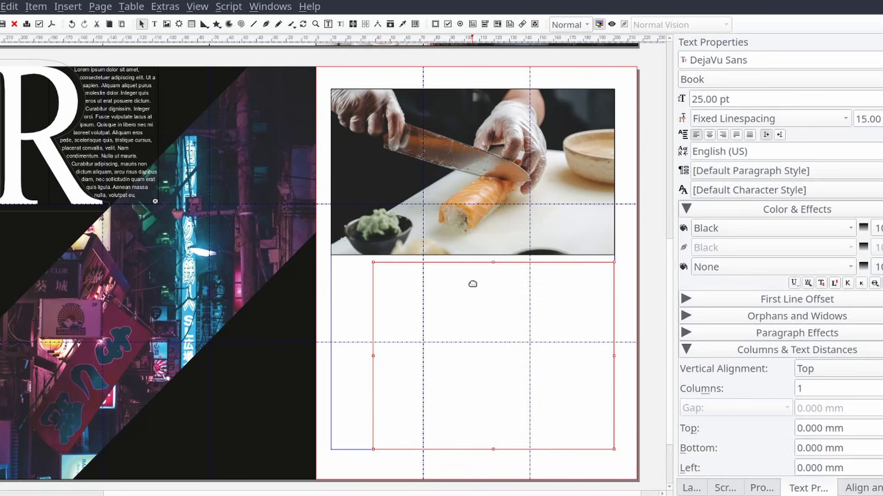
left_click_drag(492, 263, 490, 255)
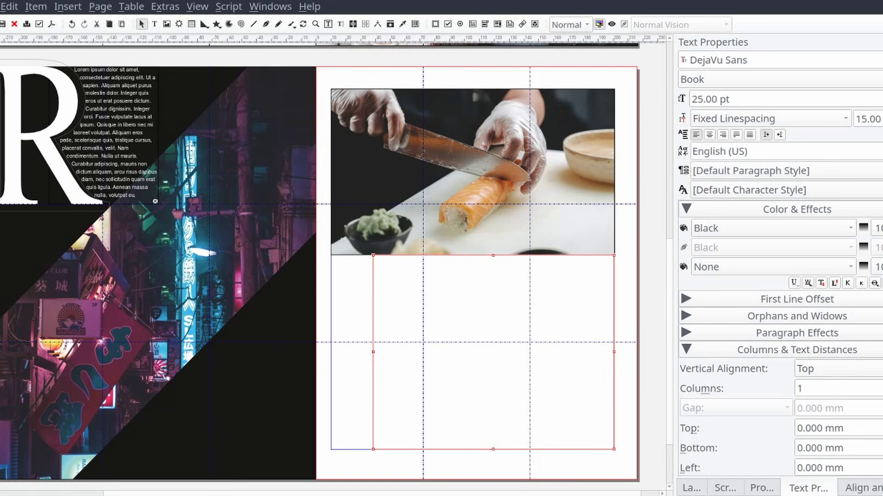
Give the text frame a 5 mm column gap, 5 mm top and 10 mm bottom insets.
scroll(818, 388, "up", 1)
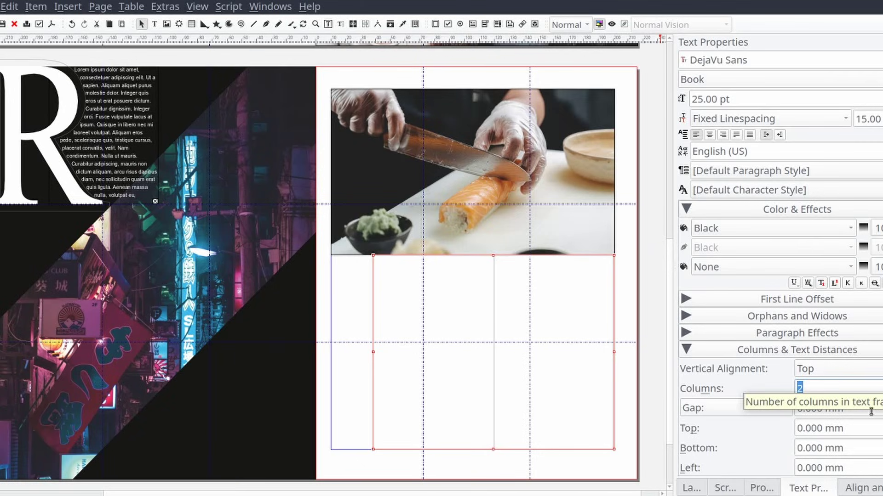
triple_click(829, 408)
type("5")
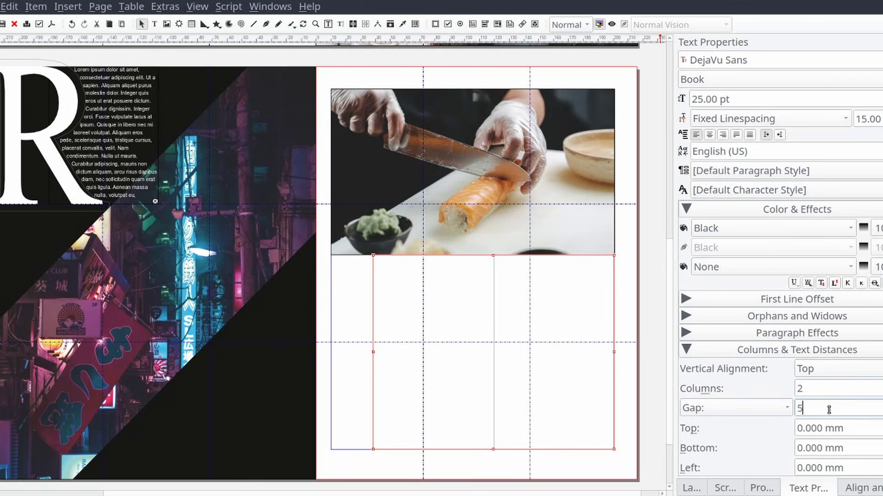
key("Tab")
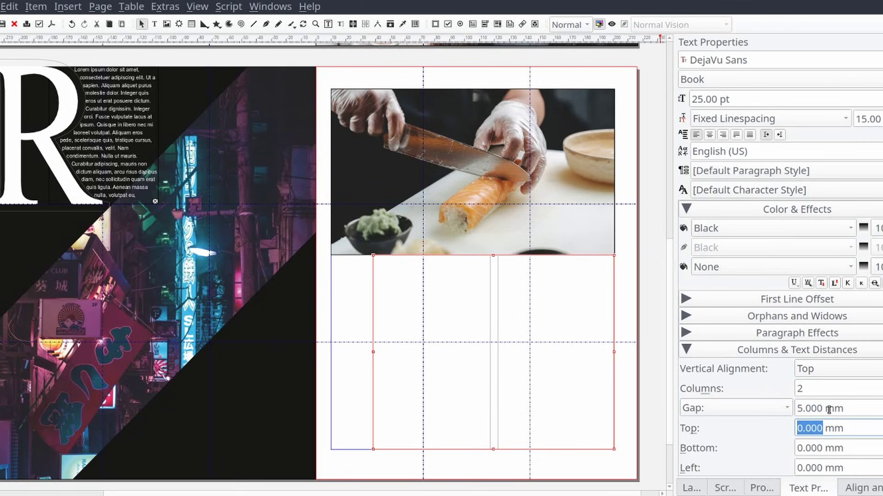
type("5")
key("Tab")
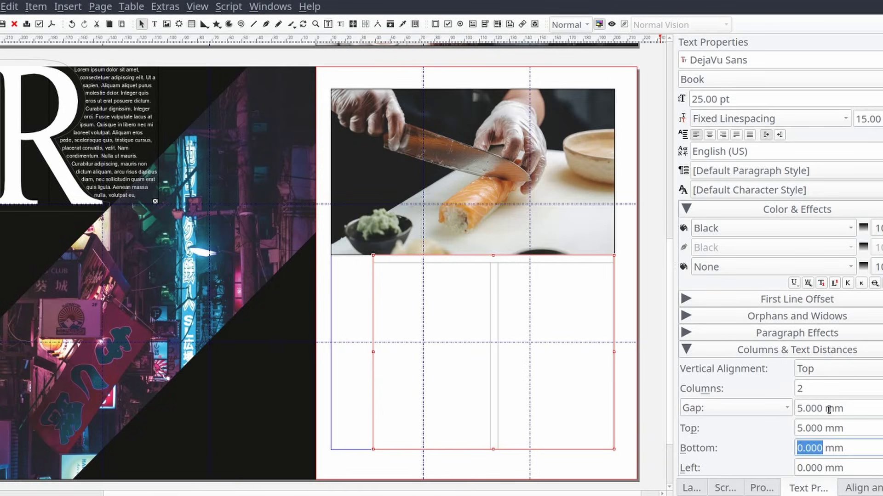
type("10")
key("Tab")
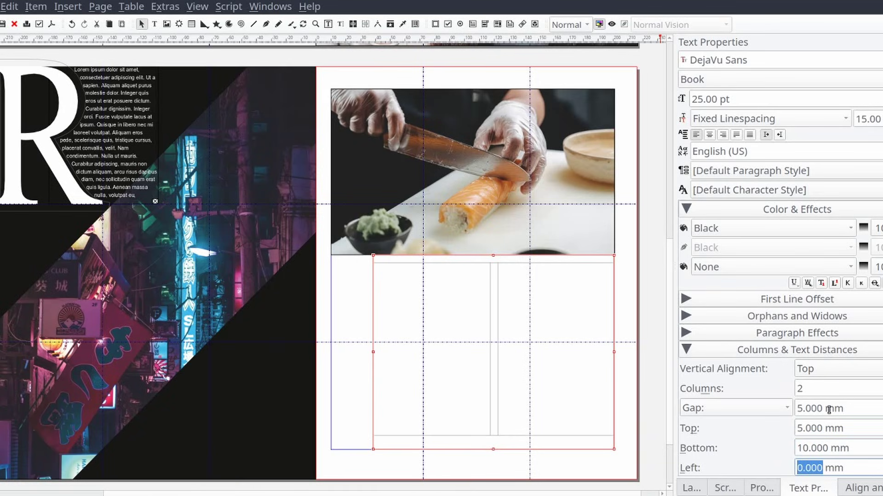
Insert 15 paragraphs of lorem ipsum sample text into the two-column frame.
right_click(415, 330)
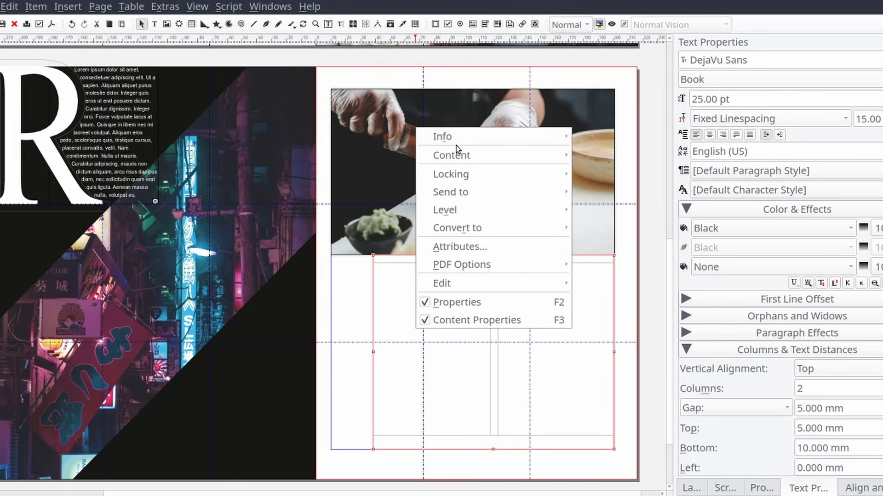
mouse_move(456, 155)
left_click(621, 207)
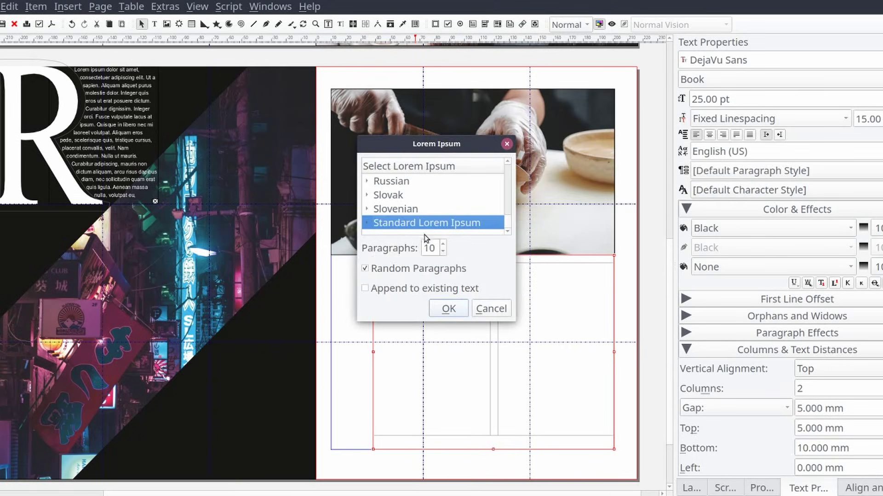
double_click(432, 248)
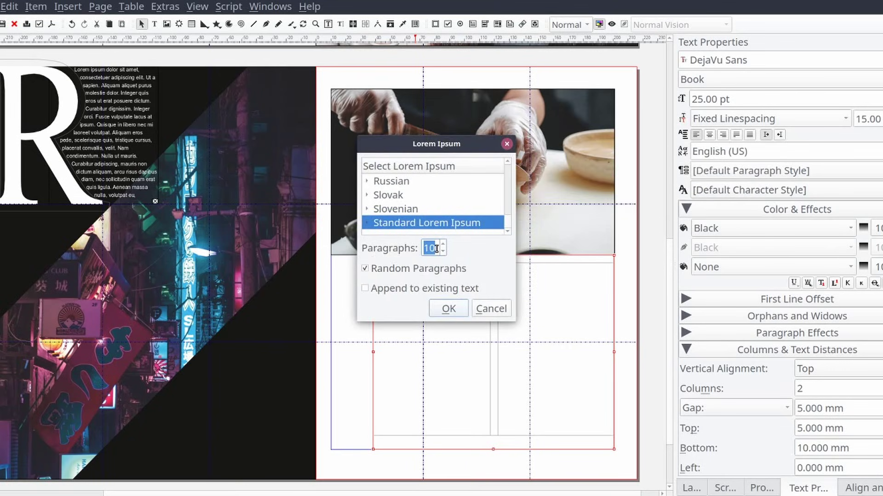
type("1")
type("5")
left_click(448, 309)
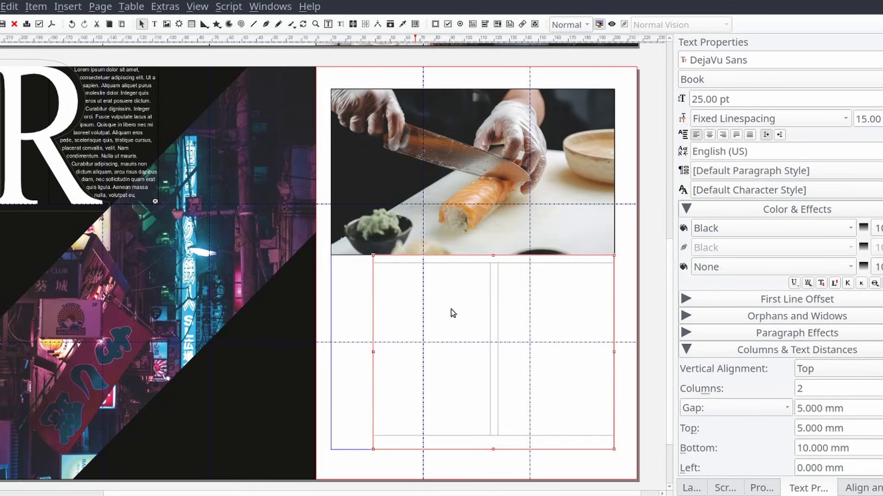
Set all the frame's text to Arial at 12 pt.
double_click(440, 321)
key("ctrl+a")
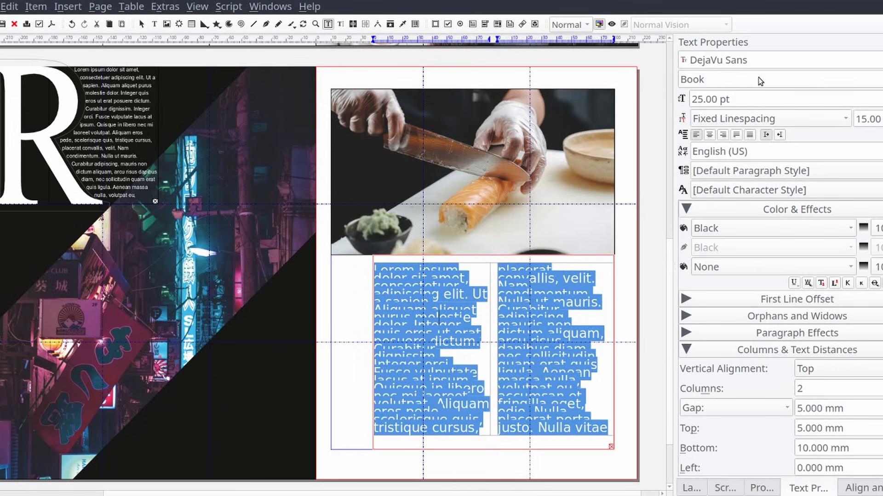
triple_click(761, 63)
type("Arial")
key("Return")
triple_click(750, 99)
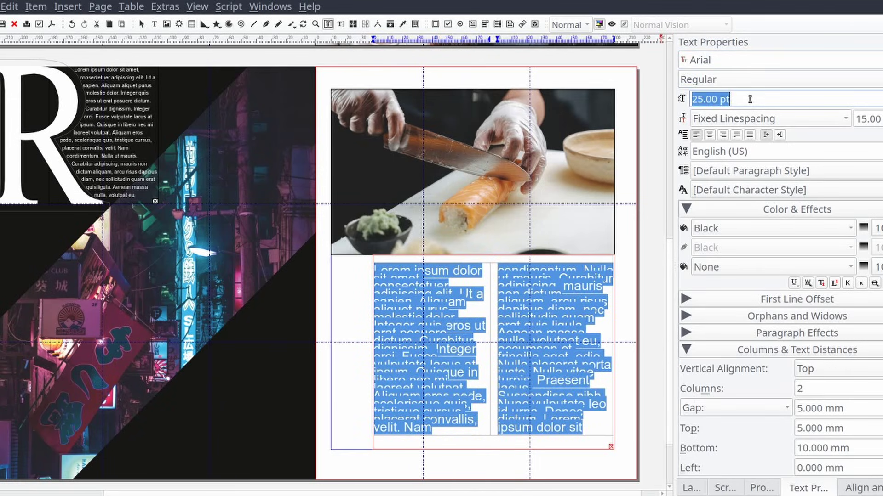
type("12")
key("Return")
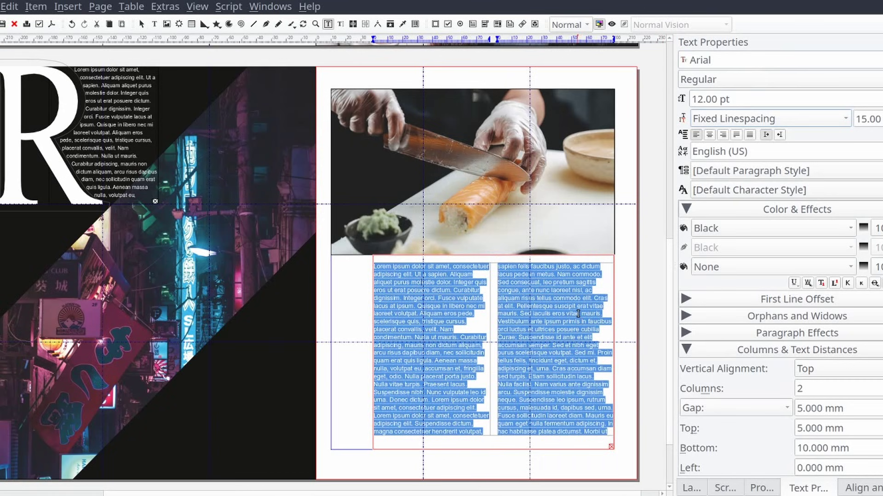
left_click(464, 342)
Place the saved dots flourish to the left of the article.
left_click(357, 323)
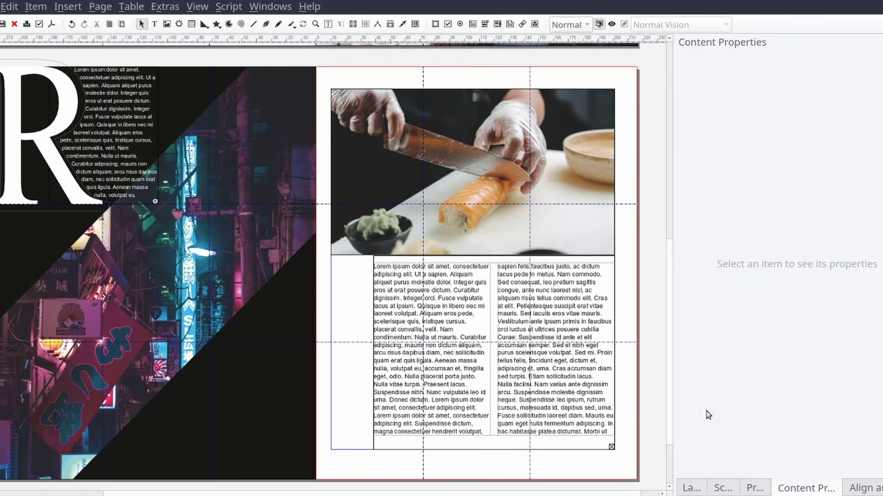
left_click(723, 488)
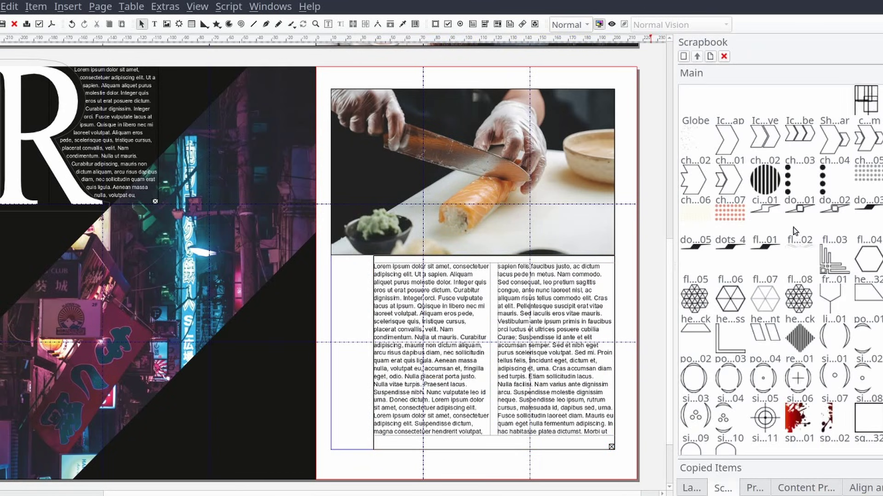
left_click(789, 195)
left_click_drag(788, 196, 351, 301)
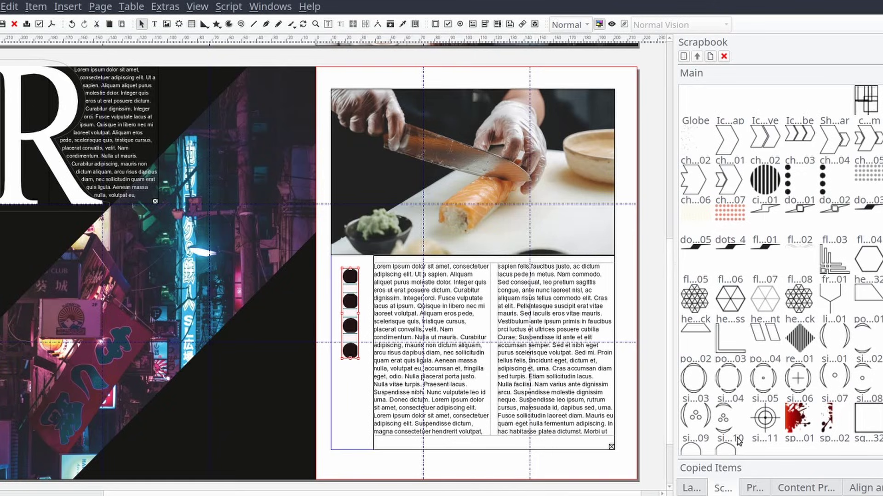
left_click(754, 490)
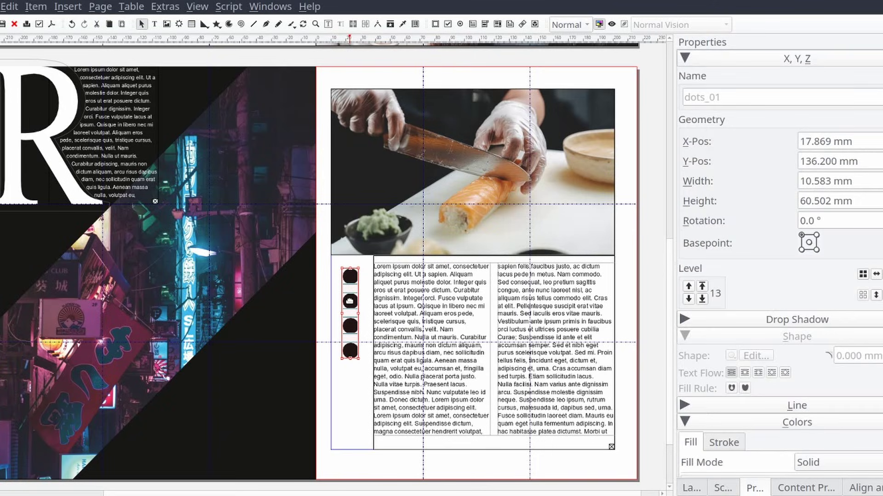
Duplicate the dots, move the copy above the sushi photo and rotate it 90°.
key("ctrl+d")
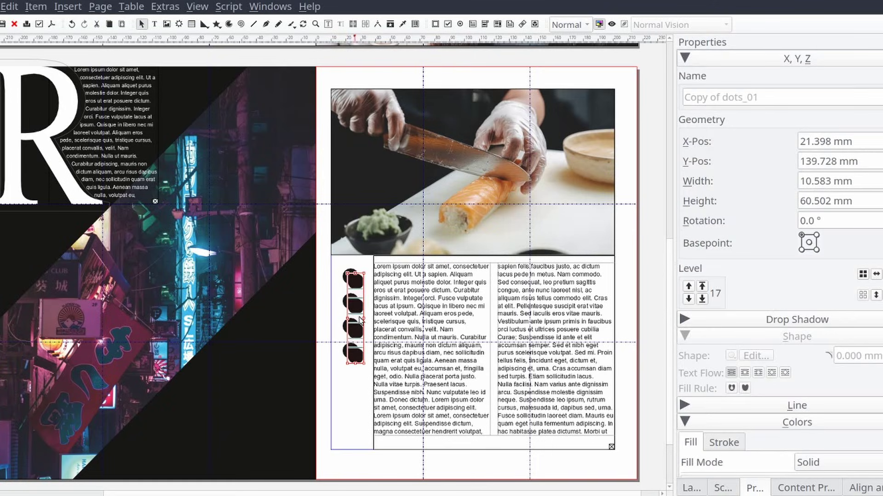
left_click_drag(357, 332, 459, 134)
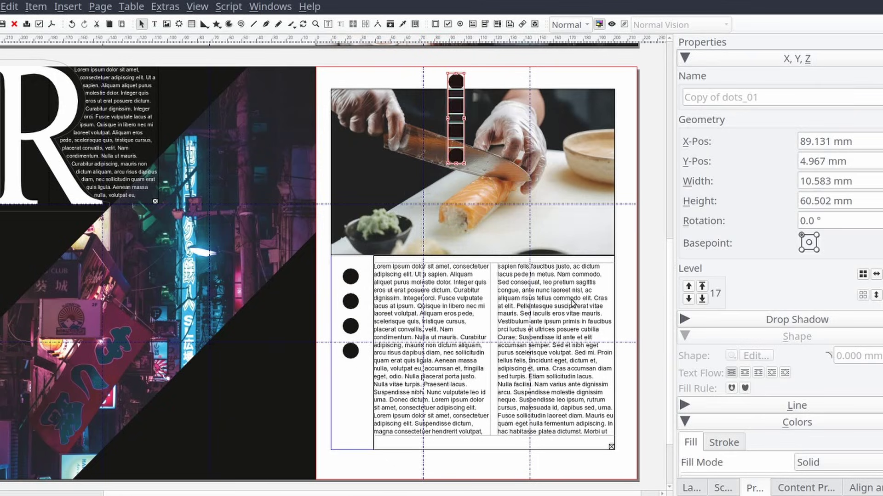
left_click(776, 61)
left_click(784, 68)
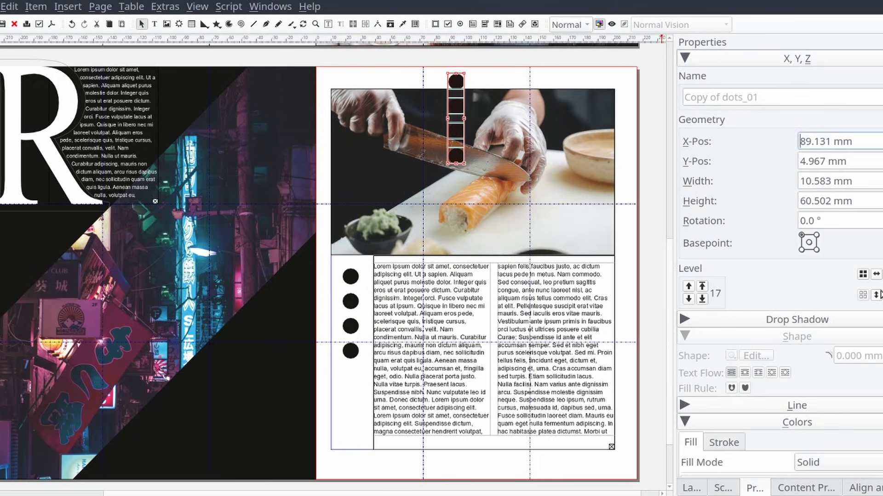
left_click(840, 217)
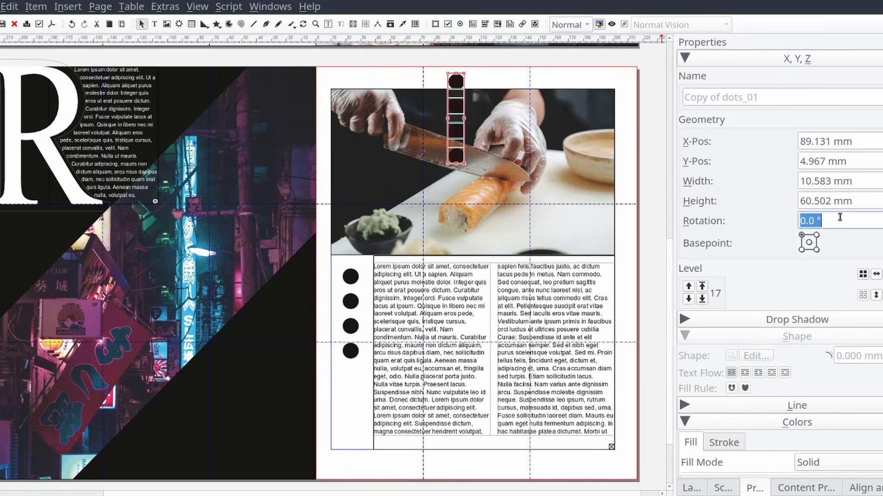
type("90")
key("Return")
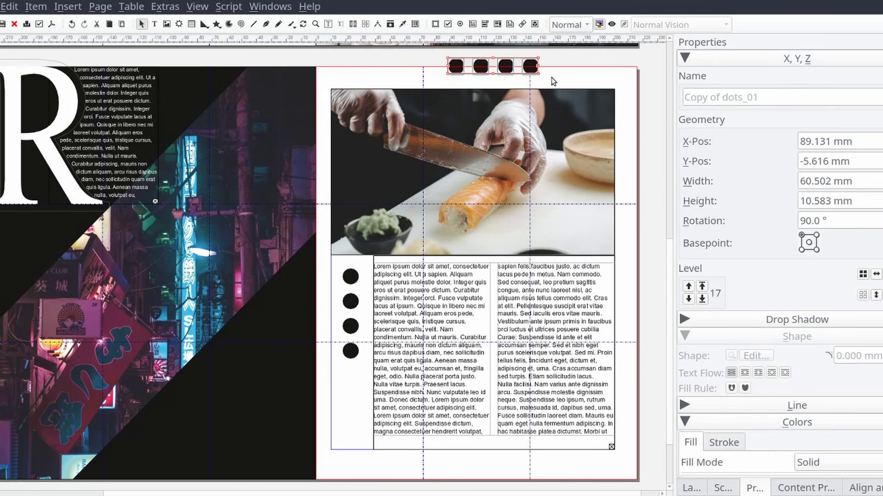
Shrink the dot row, nudge it down and centre it horizontally on the page.
left_click_drag(537, 66, 482, 77)
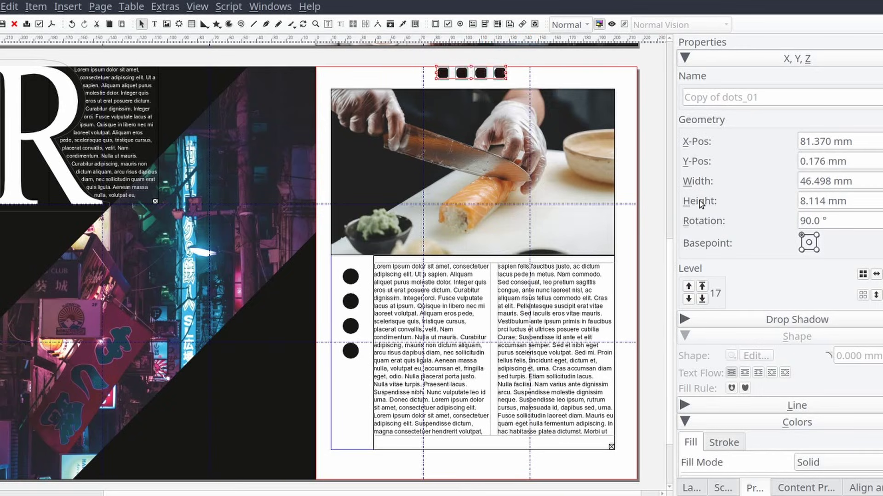
key("Down")
key("Down")
key("Down")
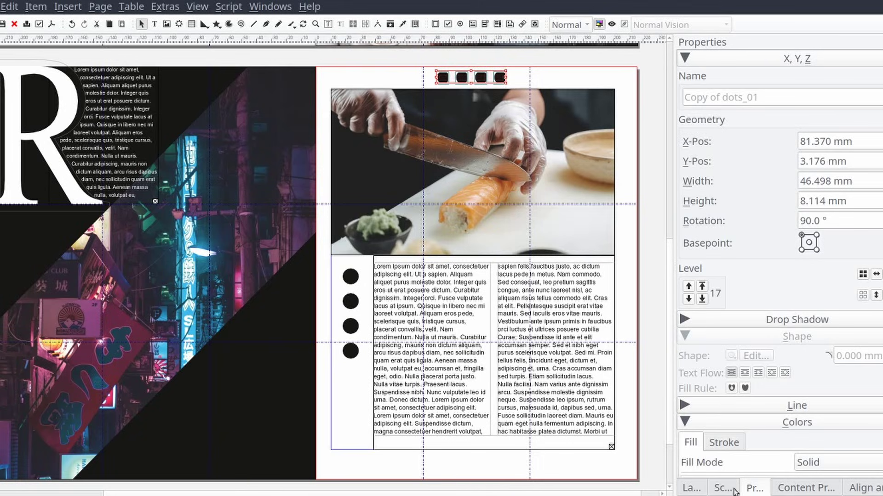
left_click(873, 490)
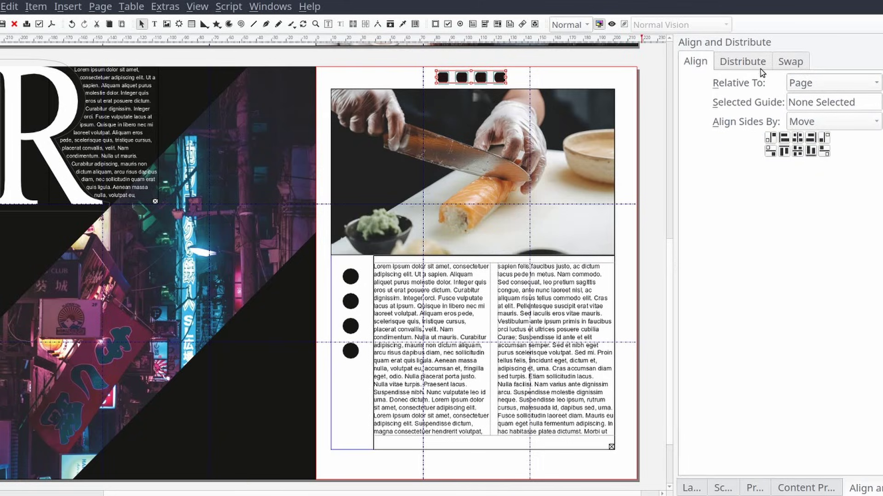
left_click(798, 144)
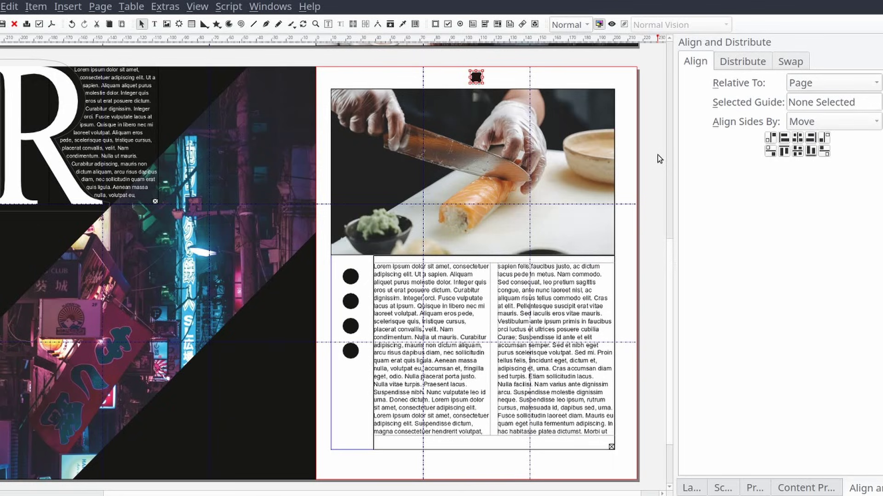
key("ctrl+z")
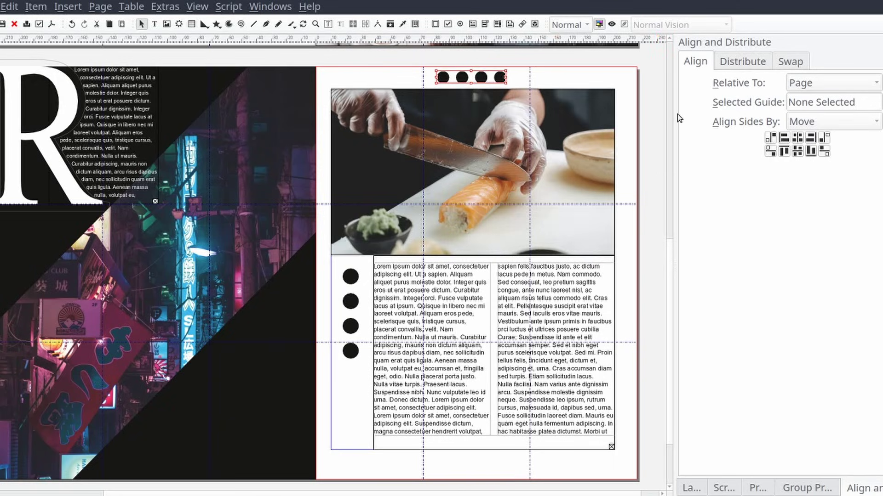
left_click(796, 143)
Shrink and lower the left dot column, and draw a new frame on the sushi photo.
left_click(360, 283)
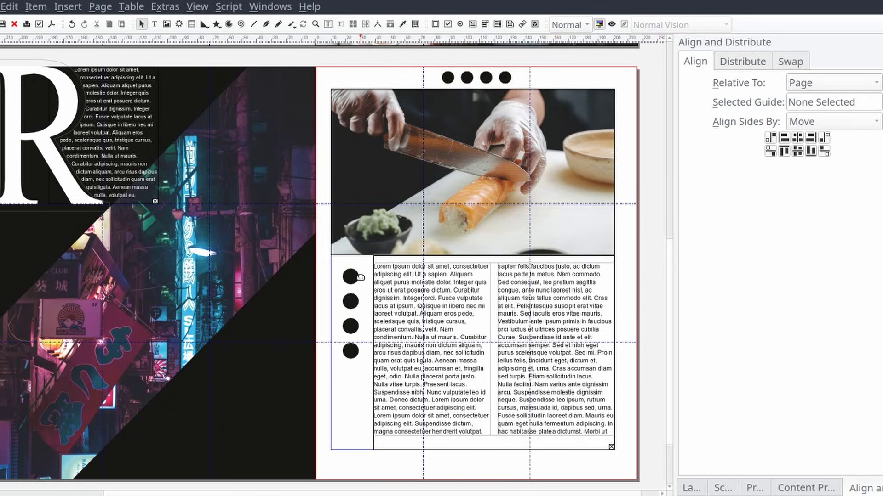
left_click_drag(370, 263, 357, 353)
left_click_drag(353, 322, 354, 355)
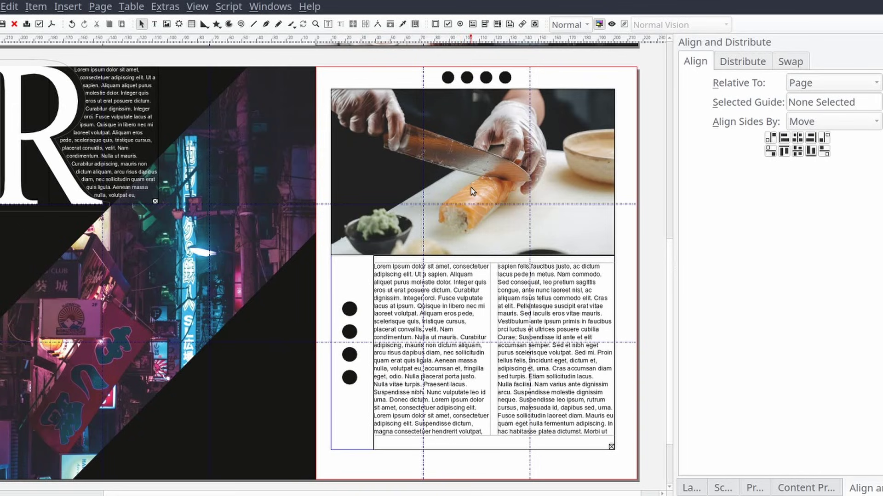
left_click_drag(536, 190, 589, 244)
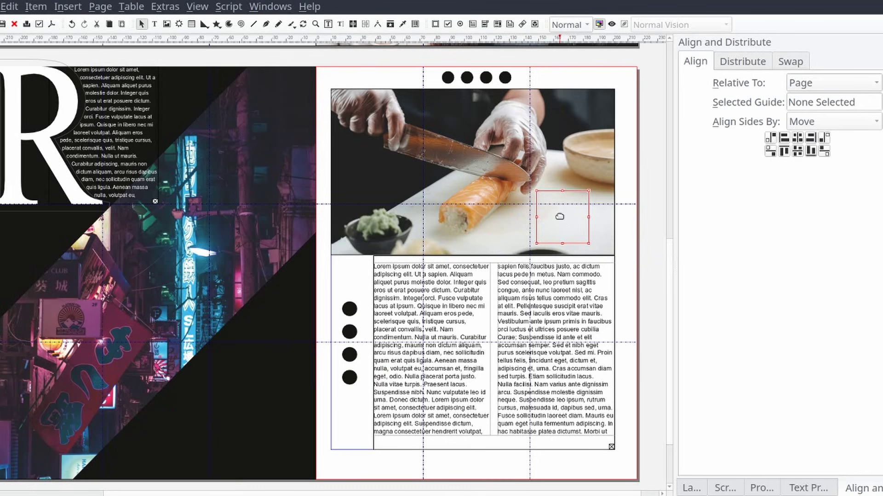
Insert one paragraph of lorem ipsum sample text into the new frame.
double_click(559, 217)
mouse_move(682, 242)
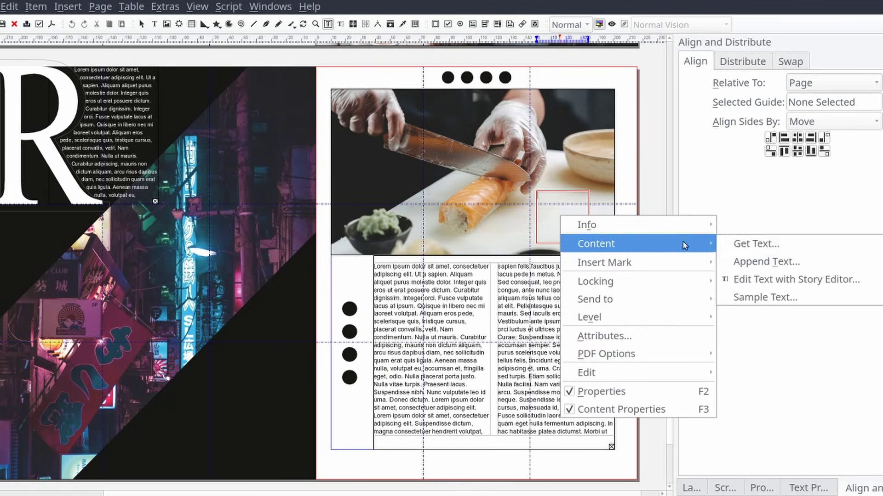
left_click(773, 297)
double_click(432, 248)
type("1")
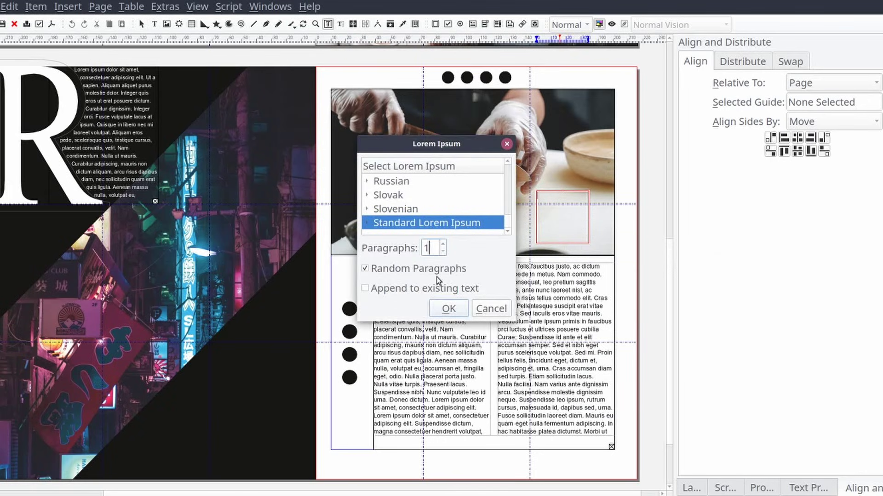
left_click(448, 309)
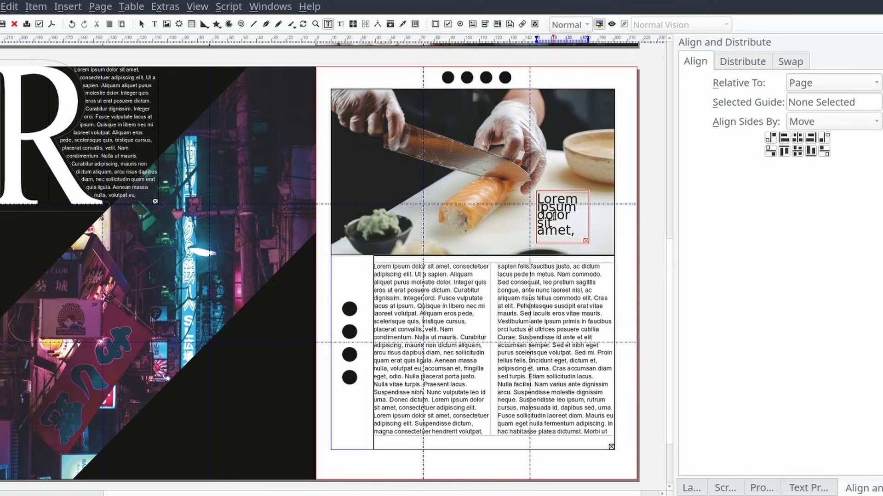
Set the frame's text to Arial 10 pt, then select the sushi photo frame.
key("ctrl+a")
left_click(805, 487)
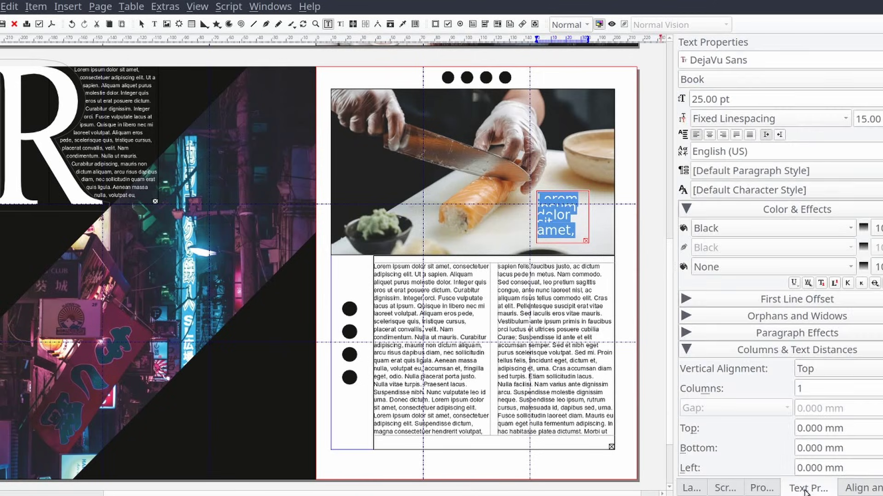
triple_click(734, 63)
type("Arial")
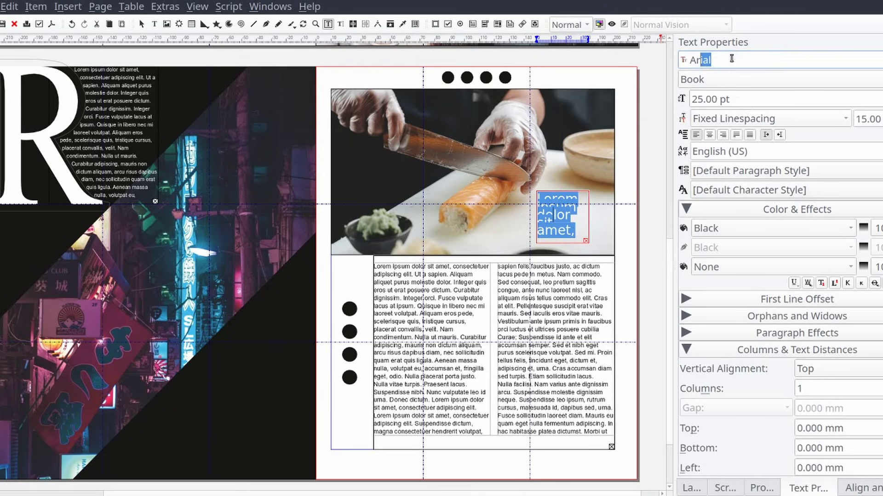
key("Return")
triple_click(736, 104)
type("10")
key("Return")
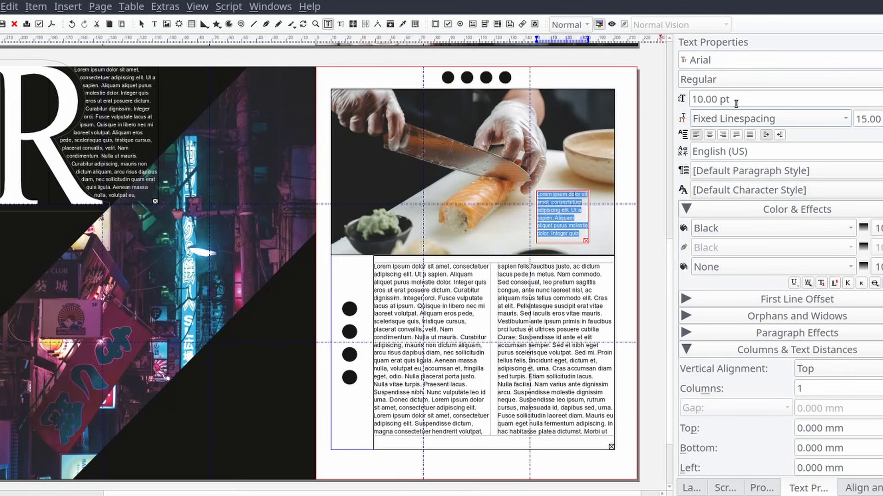
scroll(866, 119, "down", 3)
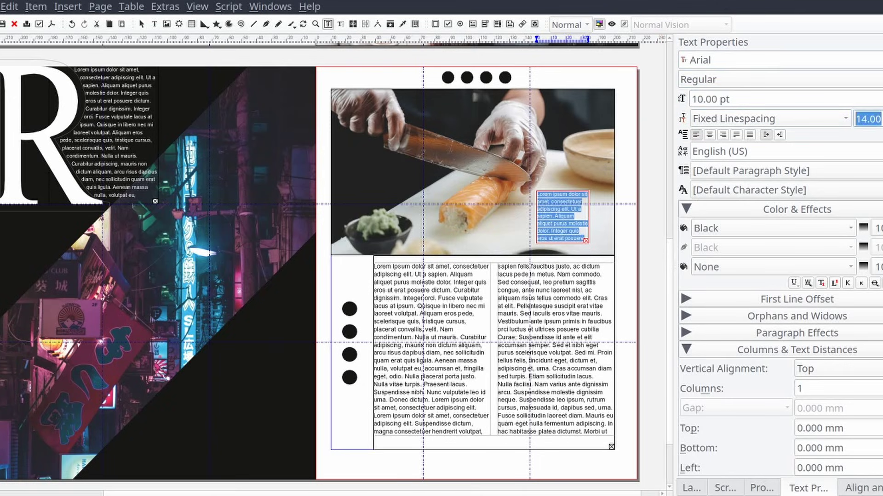
left_click(600, 210)
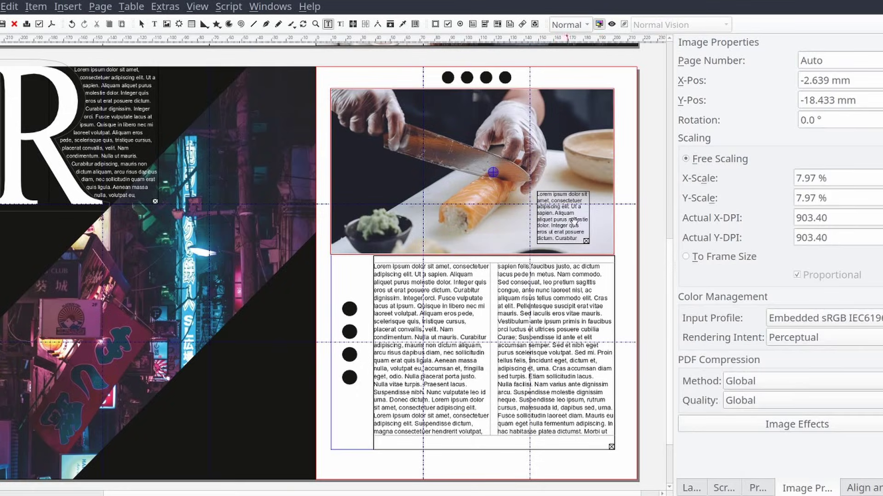
left_click(612, 24)
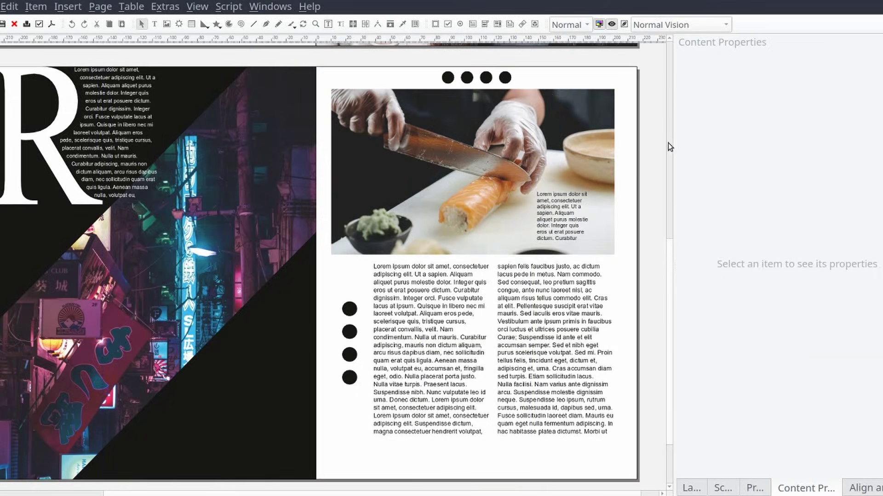
scroll(639, 144, "down", 2)
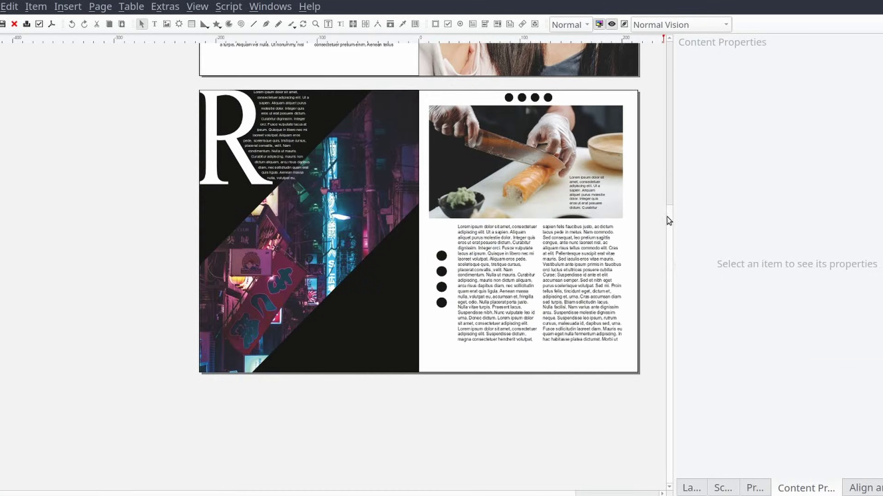
left_click_drag(669, 217, 658, 49)
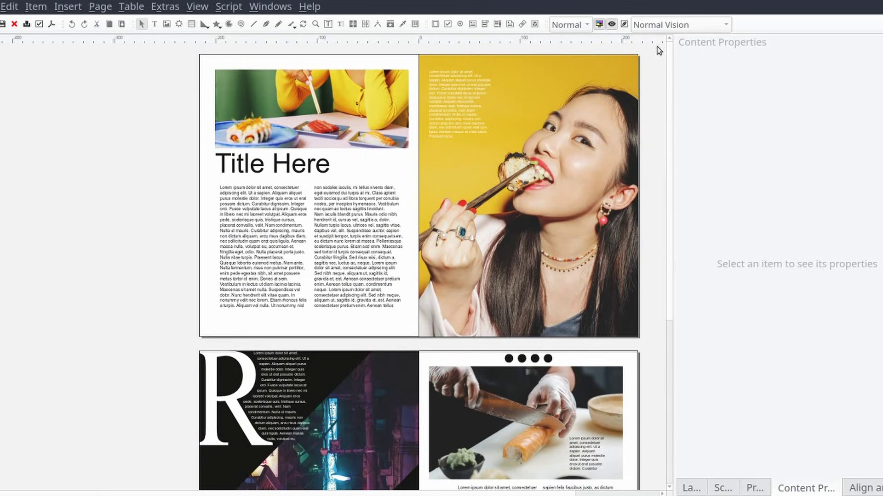
scroll(533, 109, "up", 2)
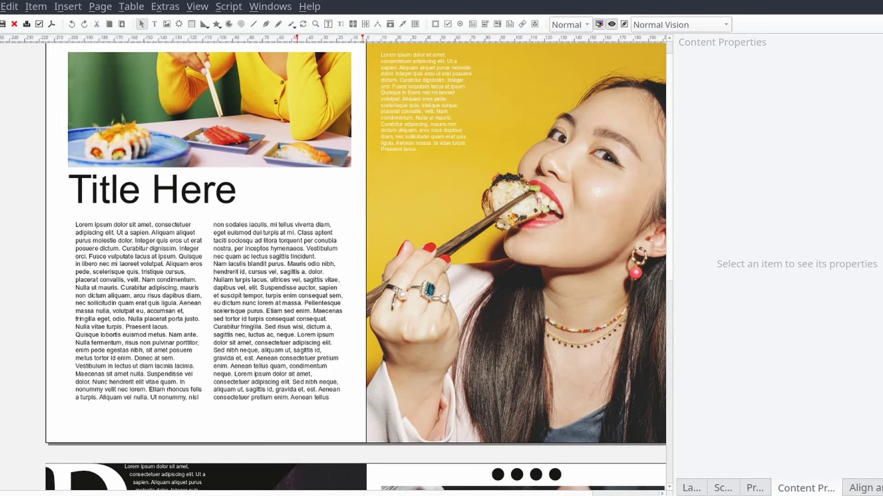
left_click_drag(303, 495, 335, 495)
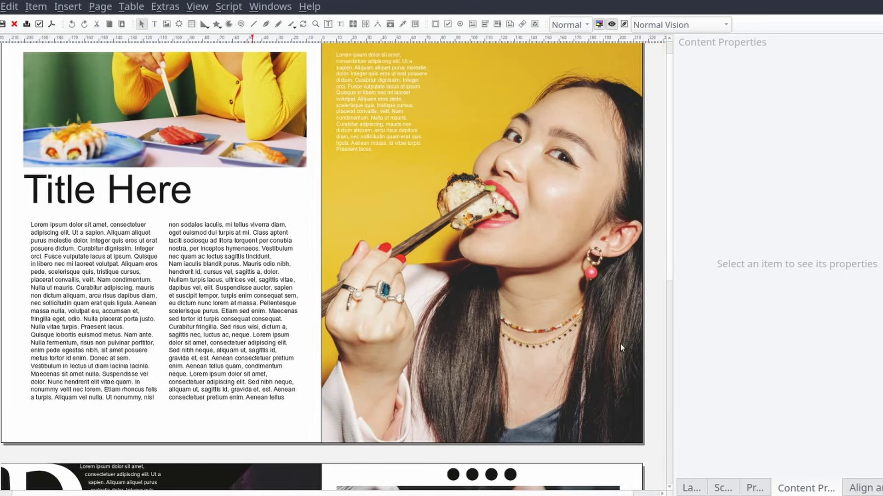
left_click_drag(672, 255, 670, 240)
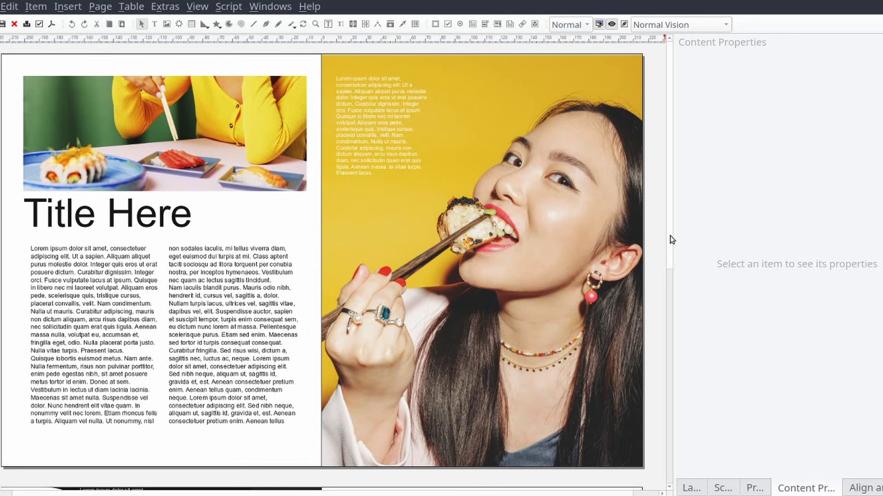
left_click_drag(670, 236, 683, 456)
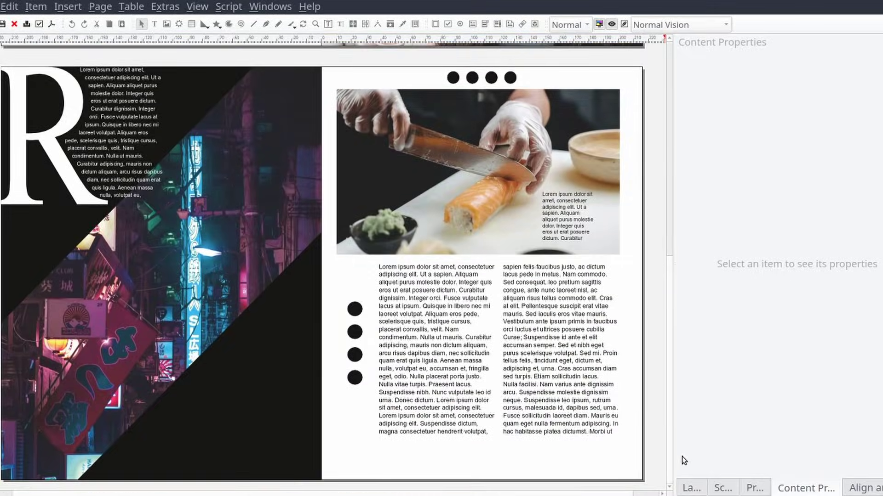